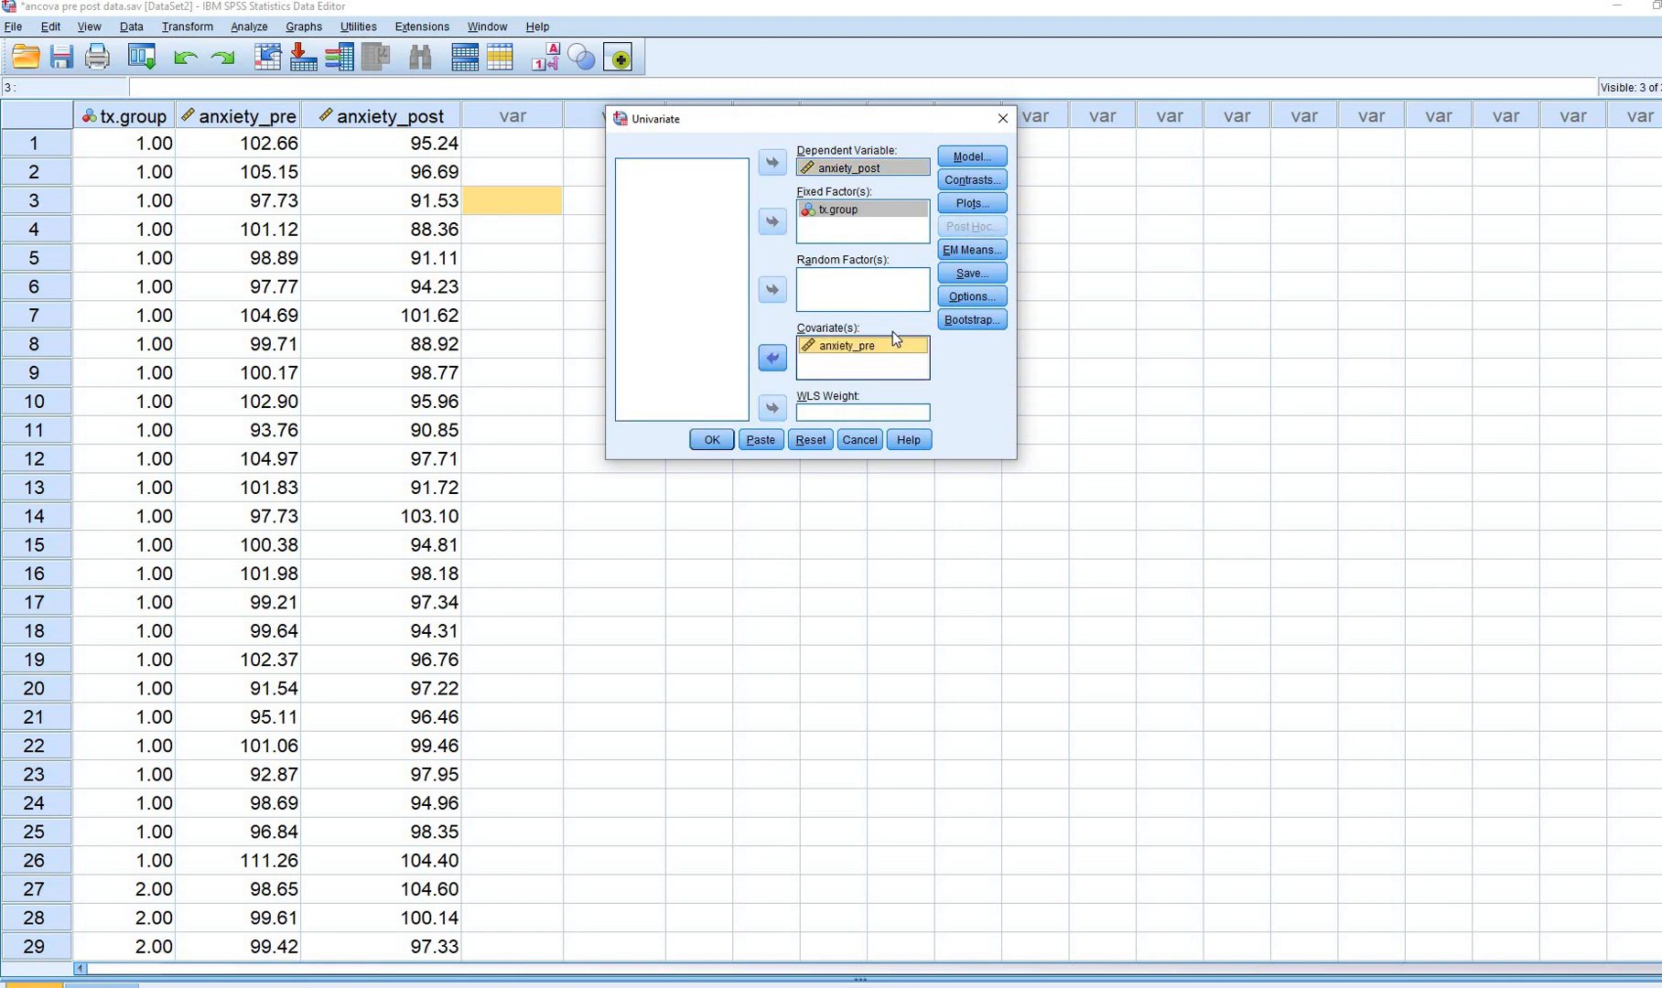
# Enable descriptive statistics, estimates of effect size, observed power and homogeneity tests in the univariate model's options
pyautogui.click(977, 299)
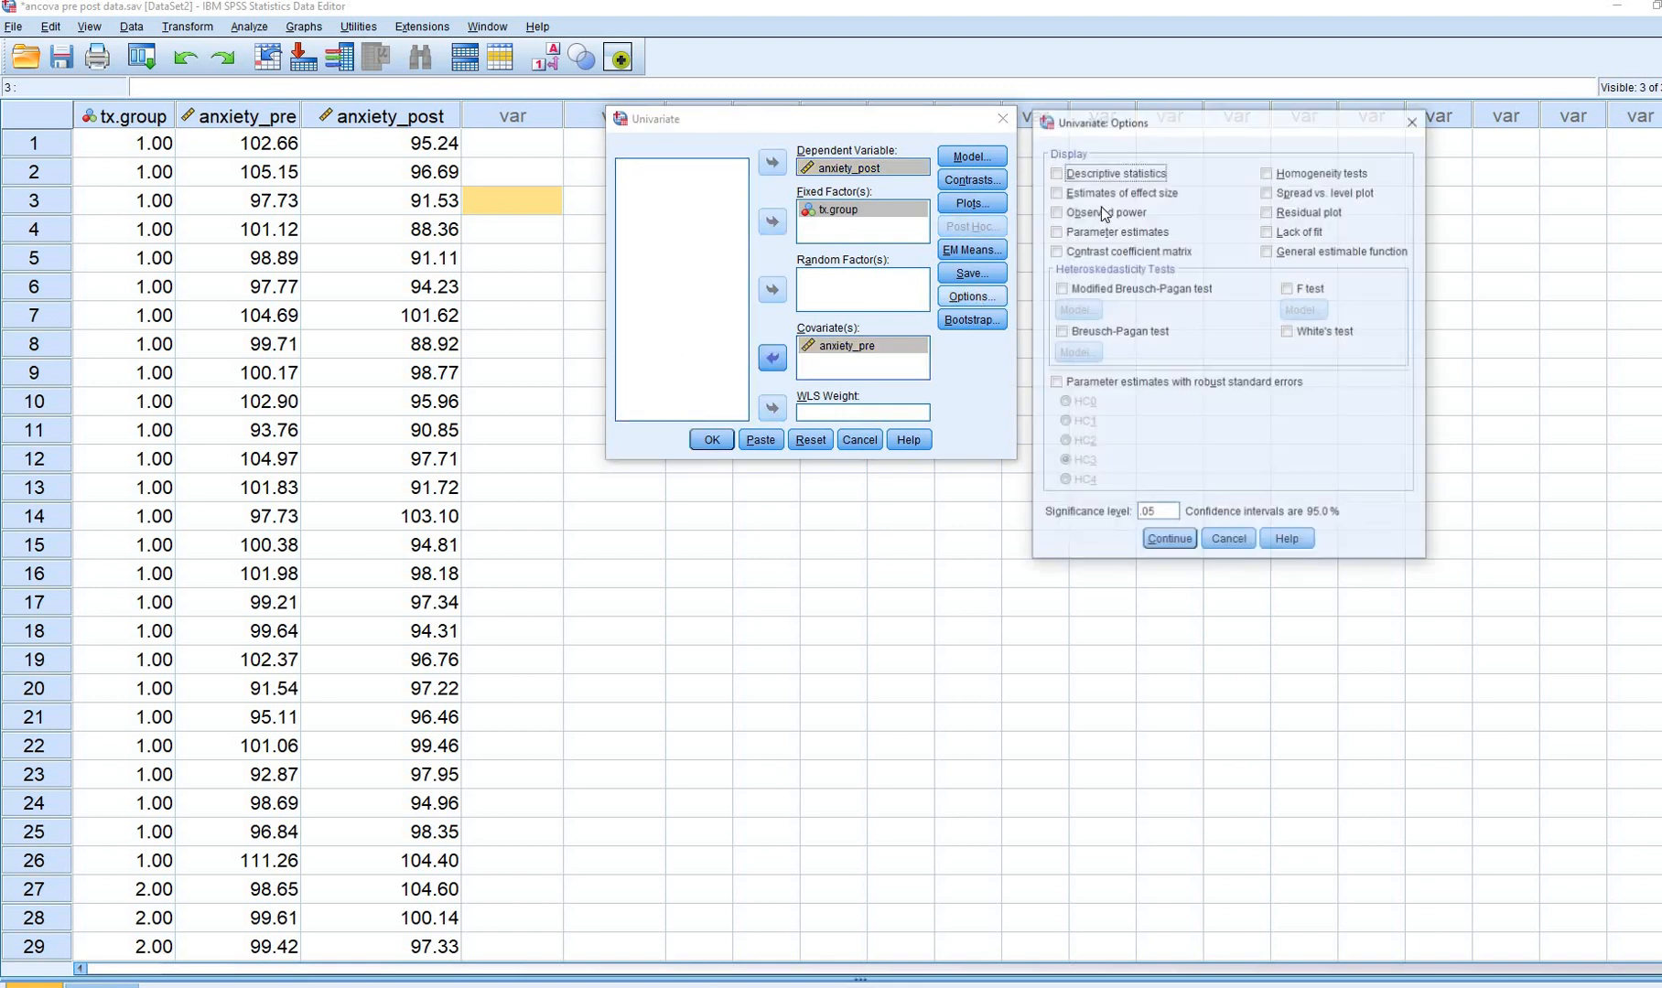
pyautogui.click(1071, 174)
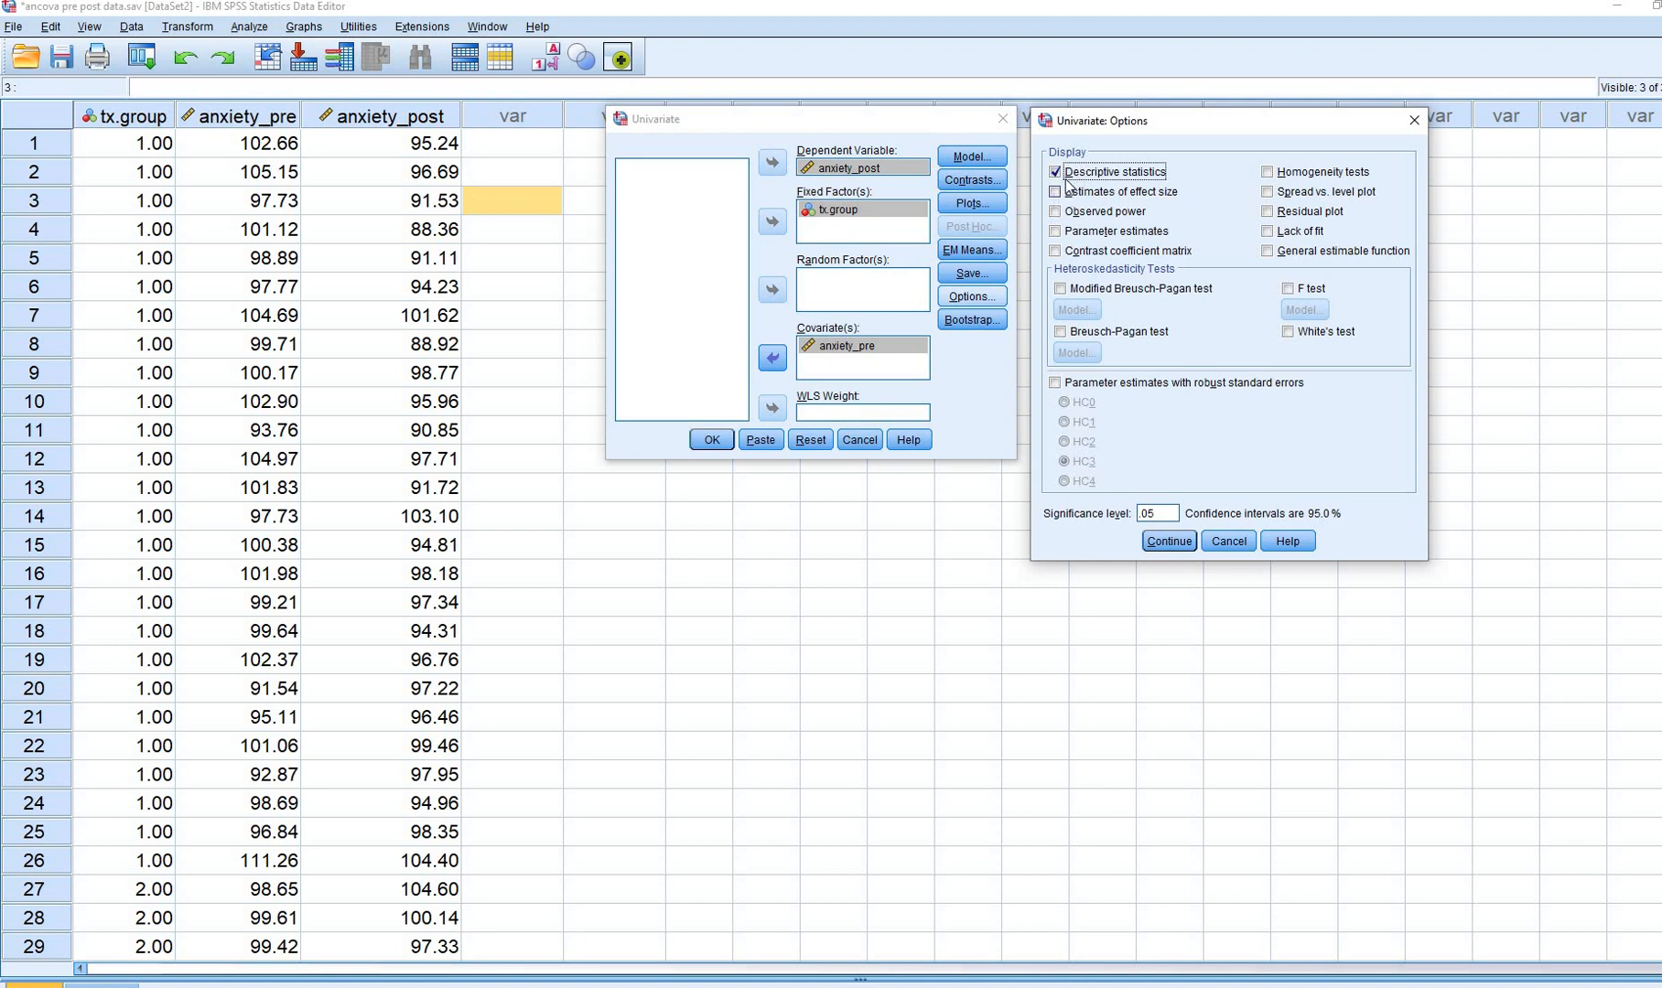
pyautogui.click(1062, 193)
pyautogui.click(1072, 212)
pyautogui.click(1270, 173)
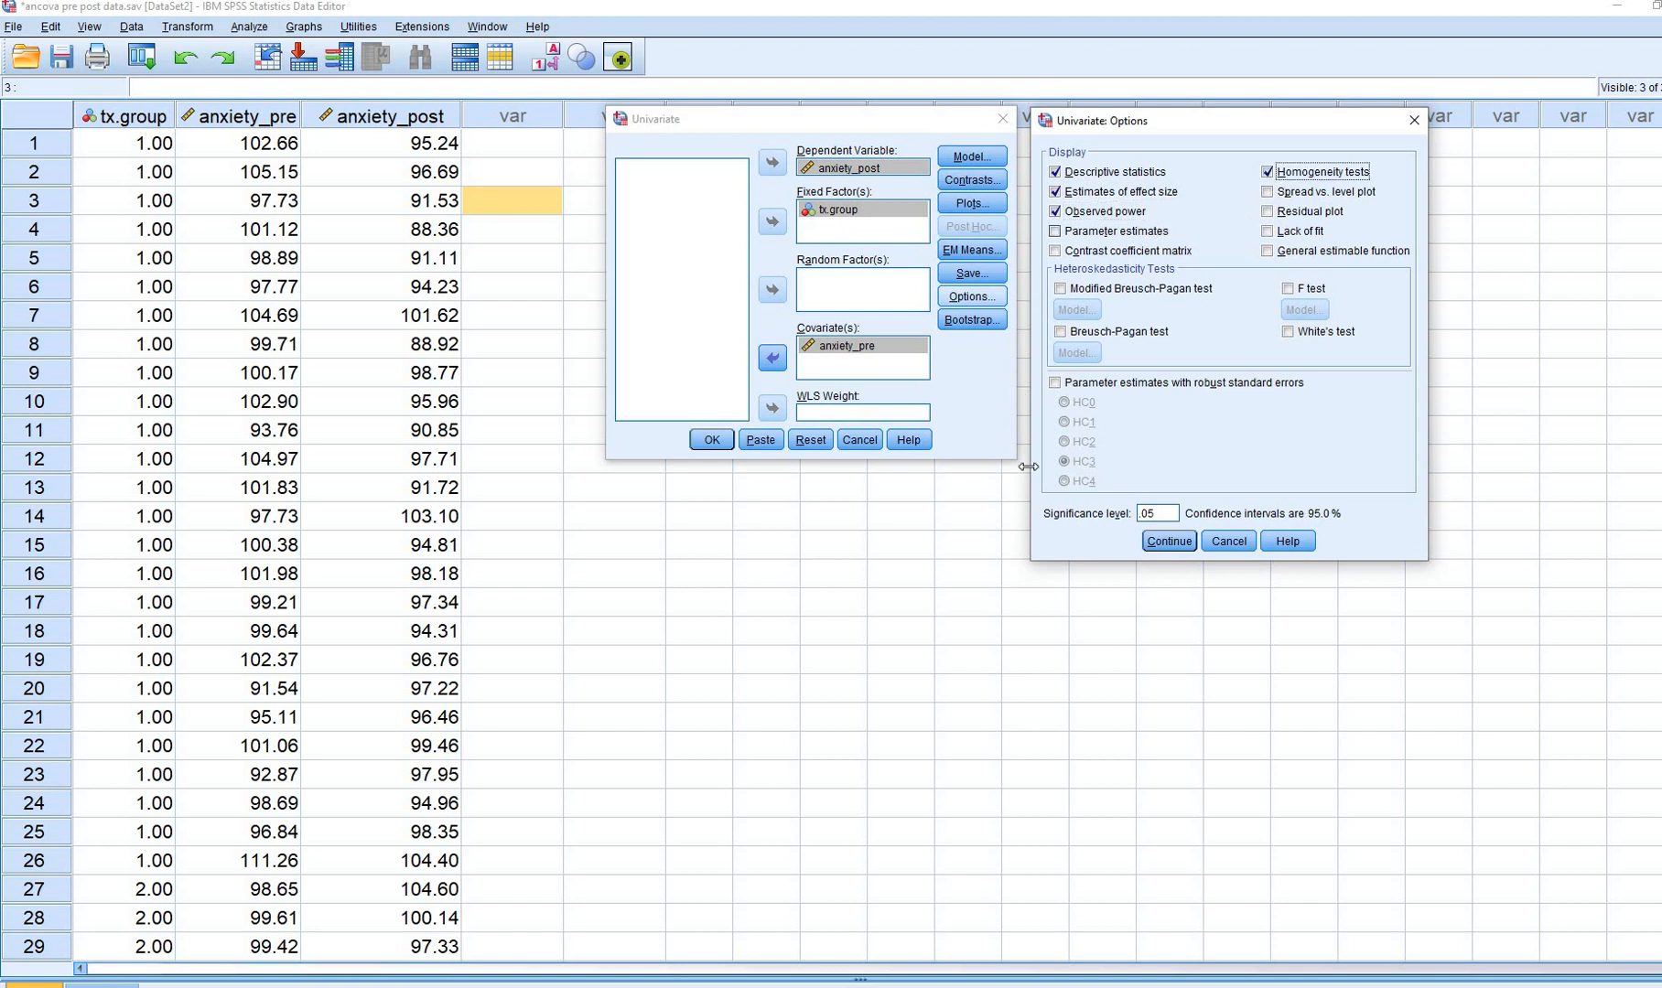
pyautogui.click(1178, 537)
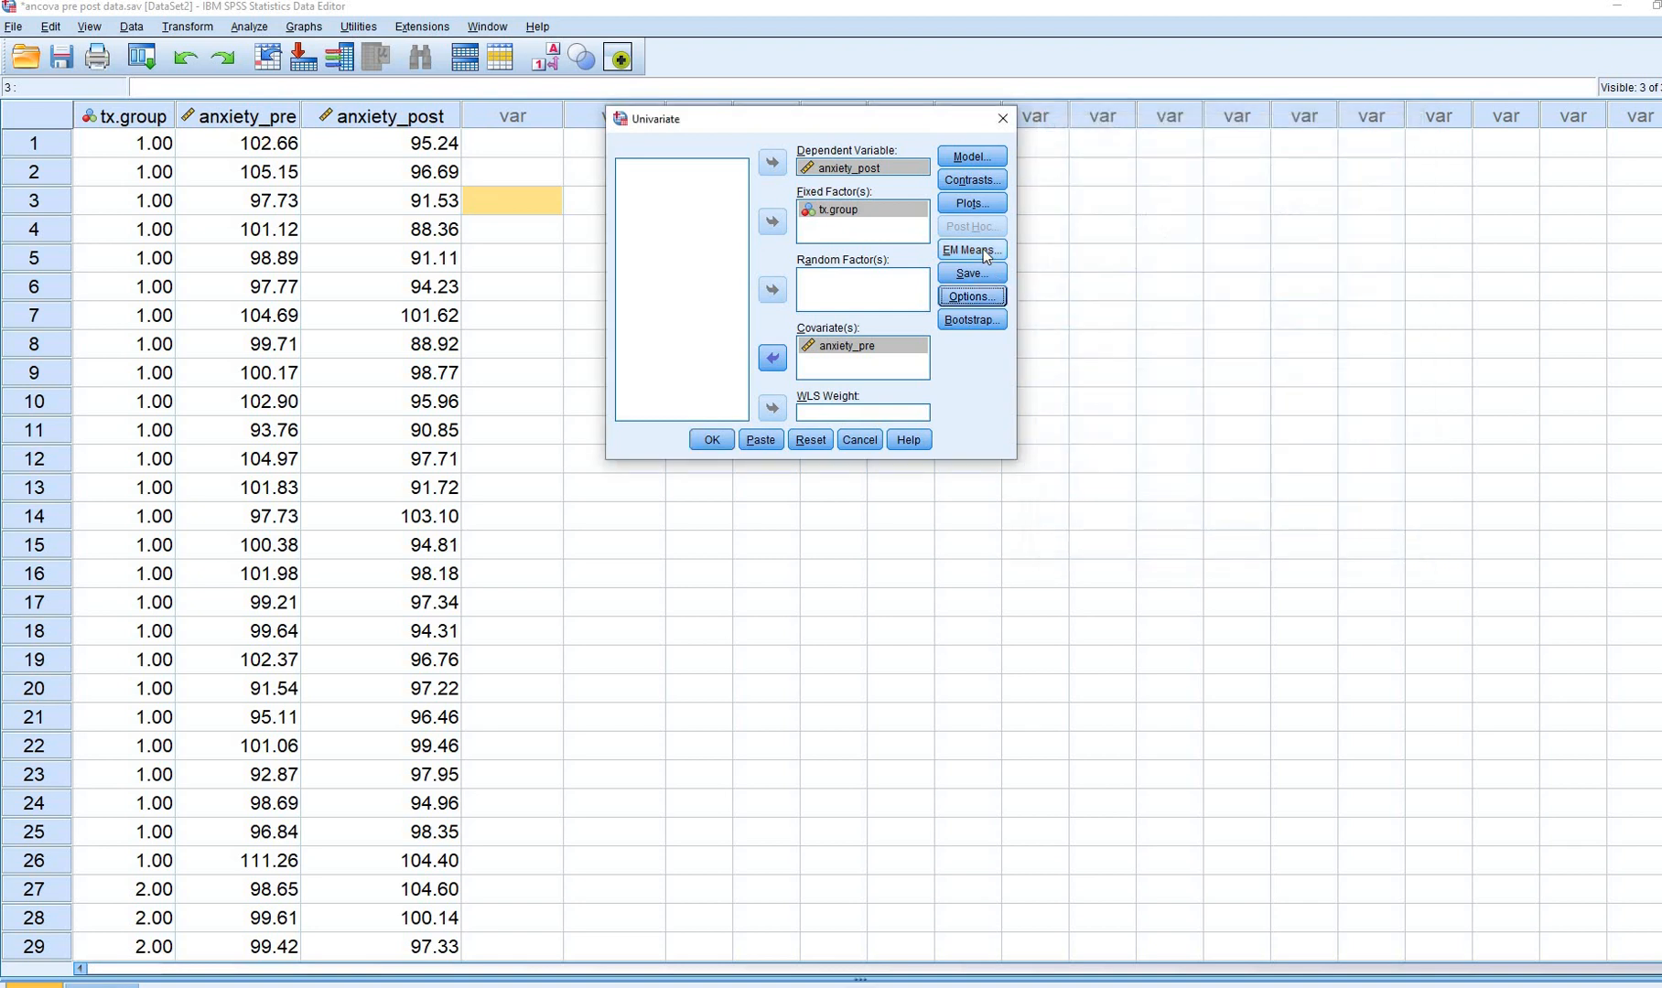
# Set the estimated marginal means to display for (OVERALL) and tx.group
pyautogui.click(983, 251)
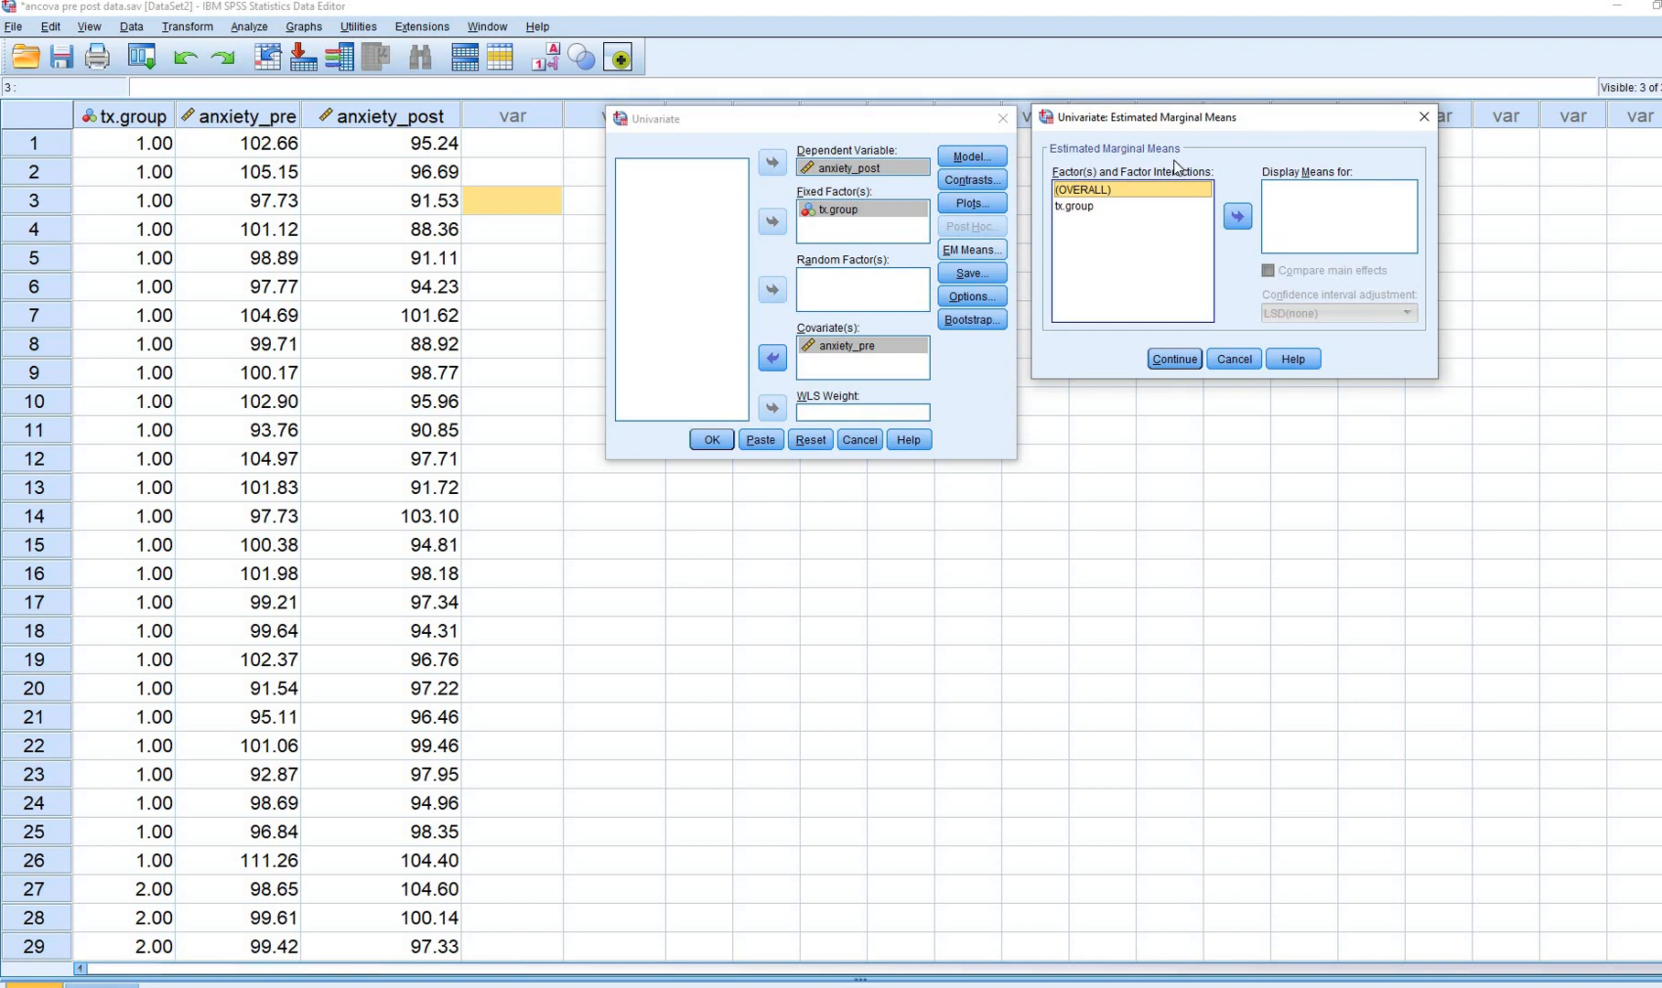
pyautogui.doubleClick(1094, 191)
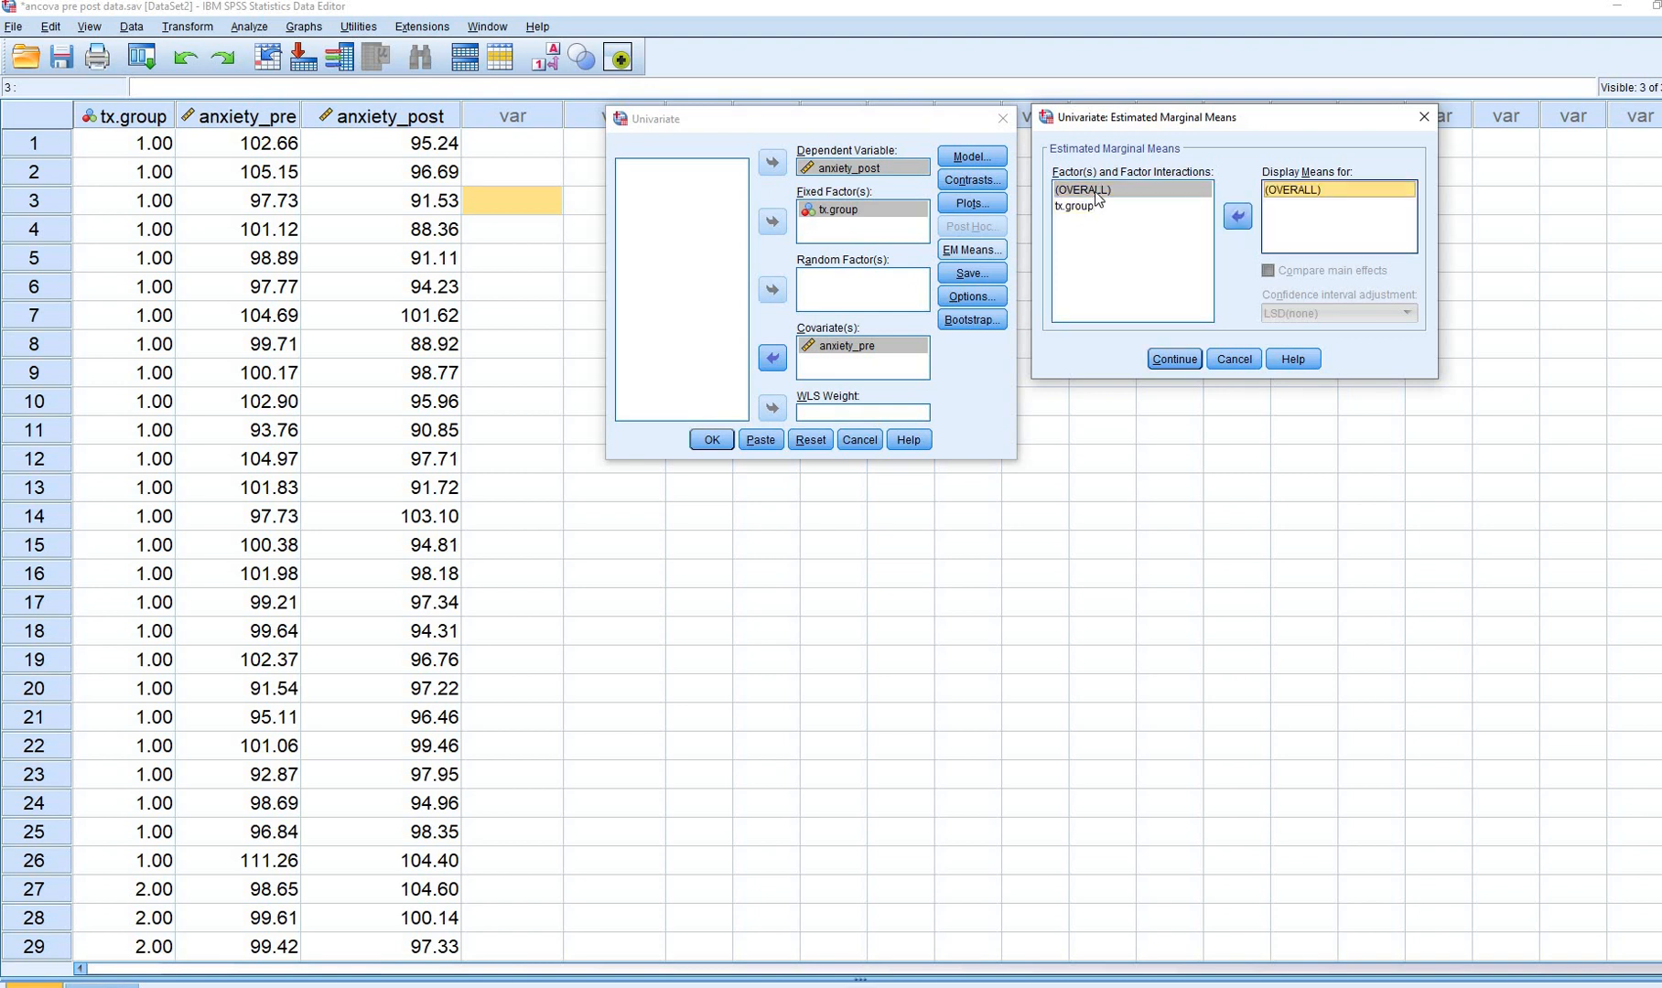
pyautogui.click(1143, 212)
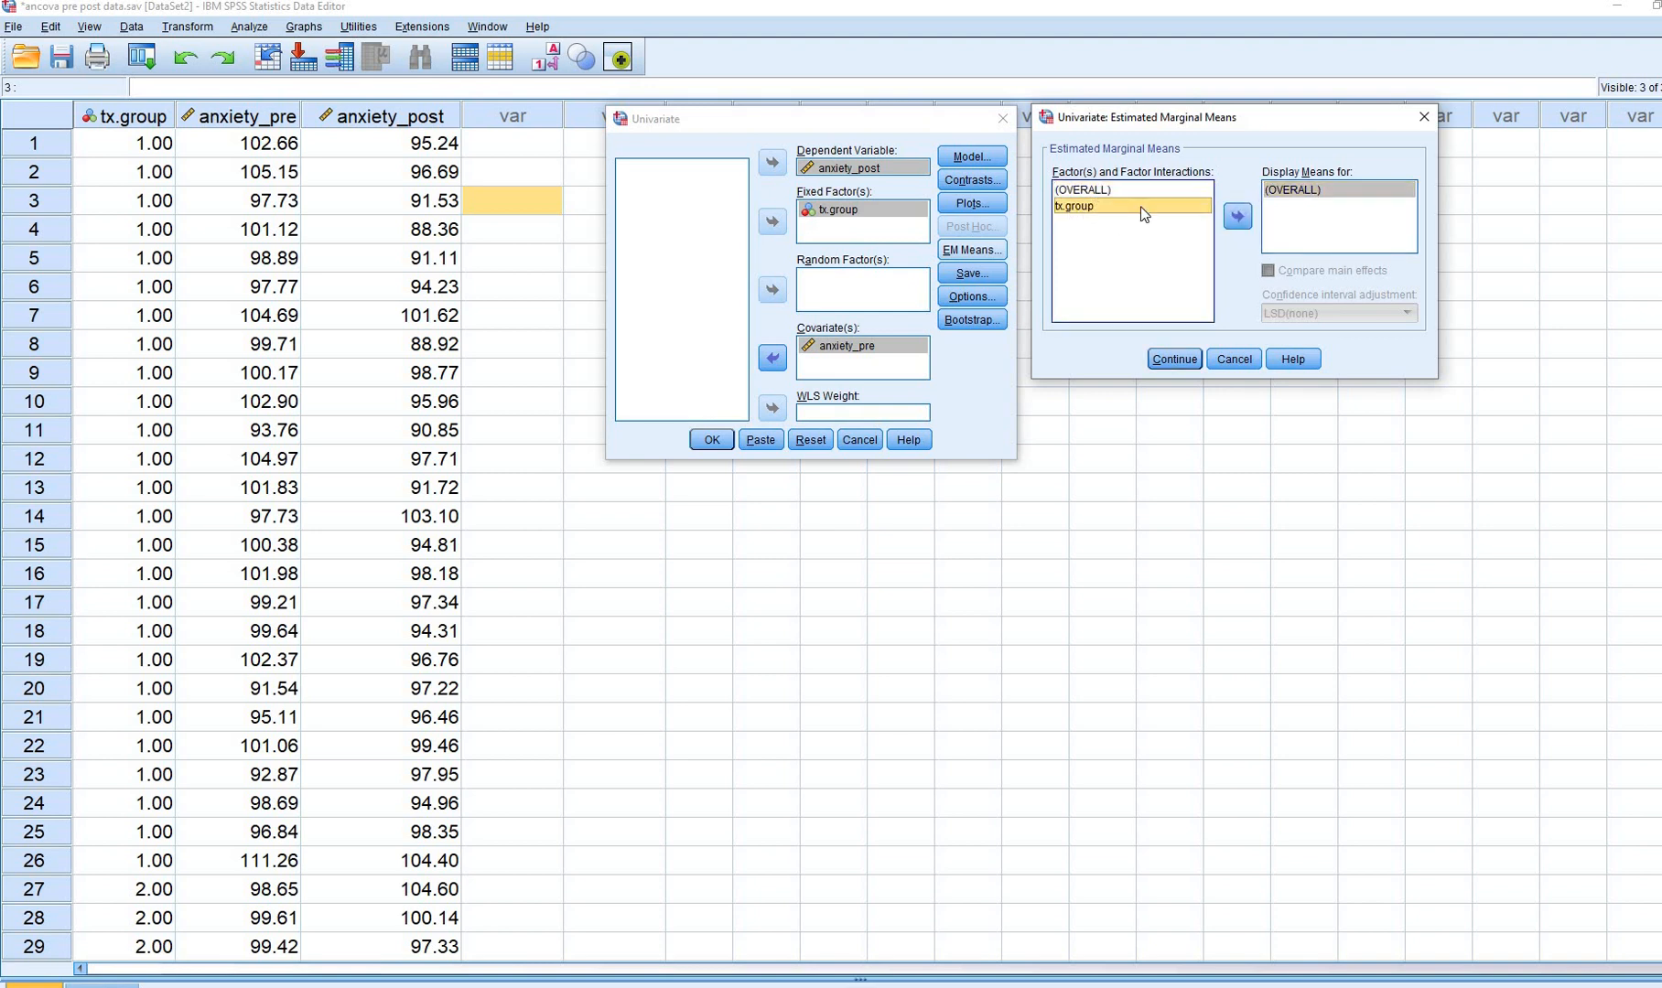
pyautogui.click(1311, 190)
pyautogui.click(1091, 207)
pyautogui.click(1237, 217)
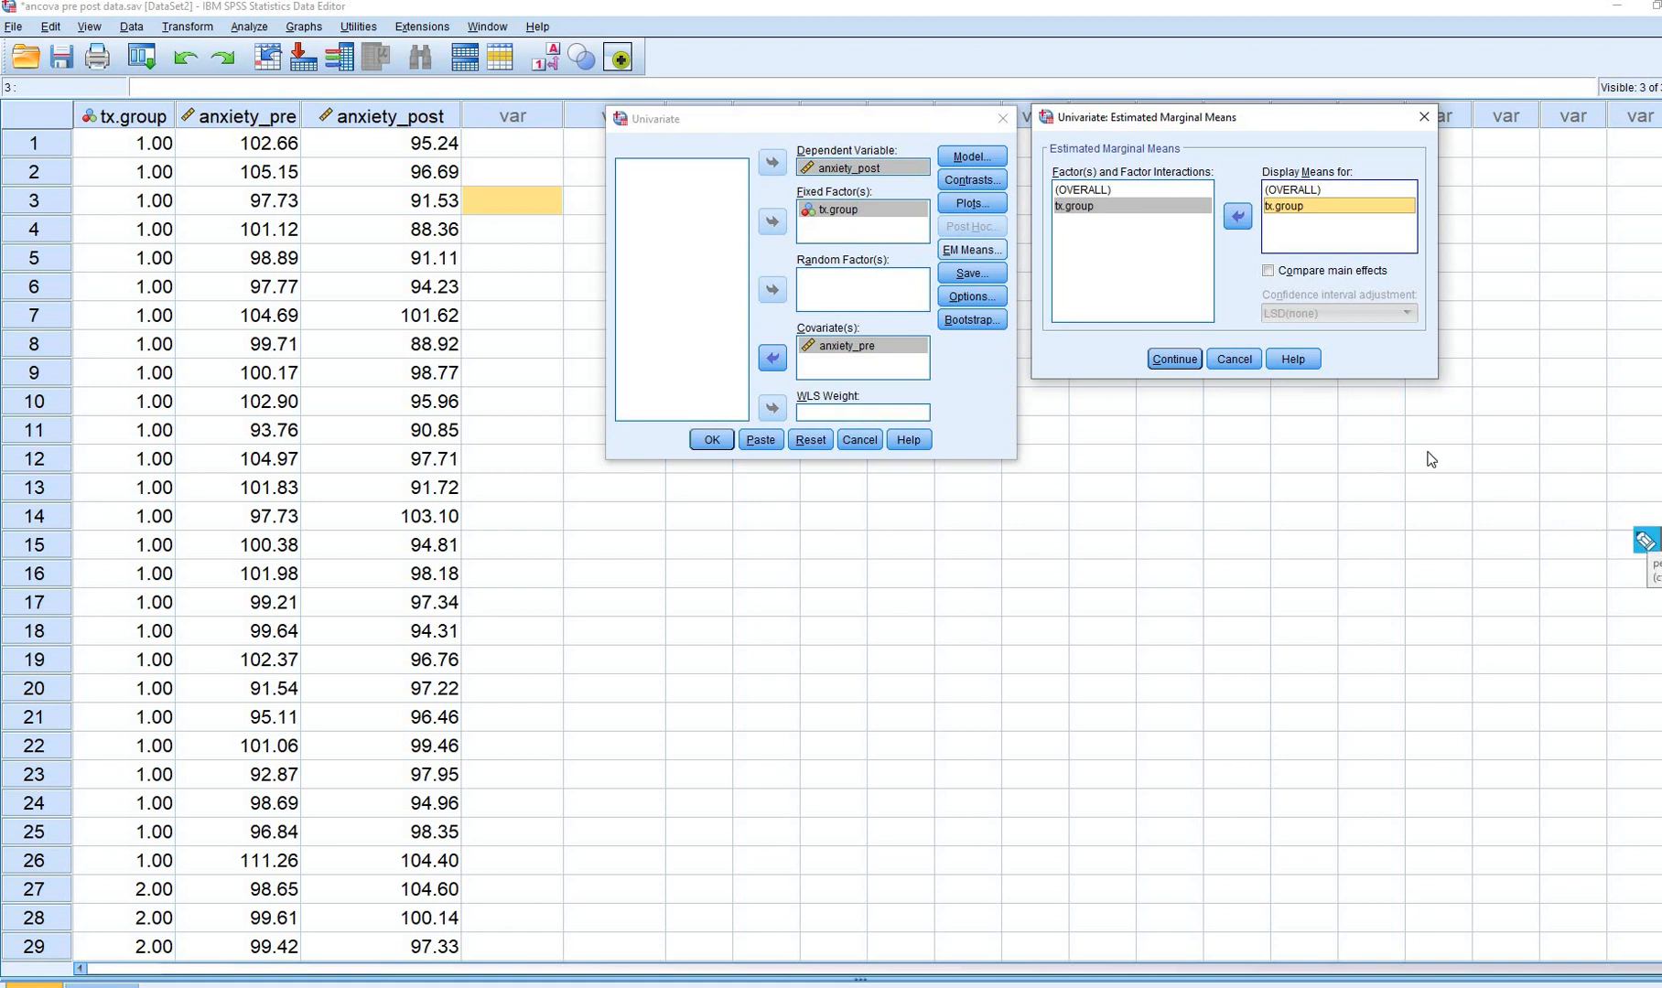
pyautogui.click(1646, 541)
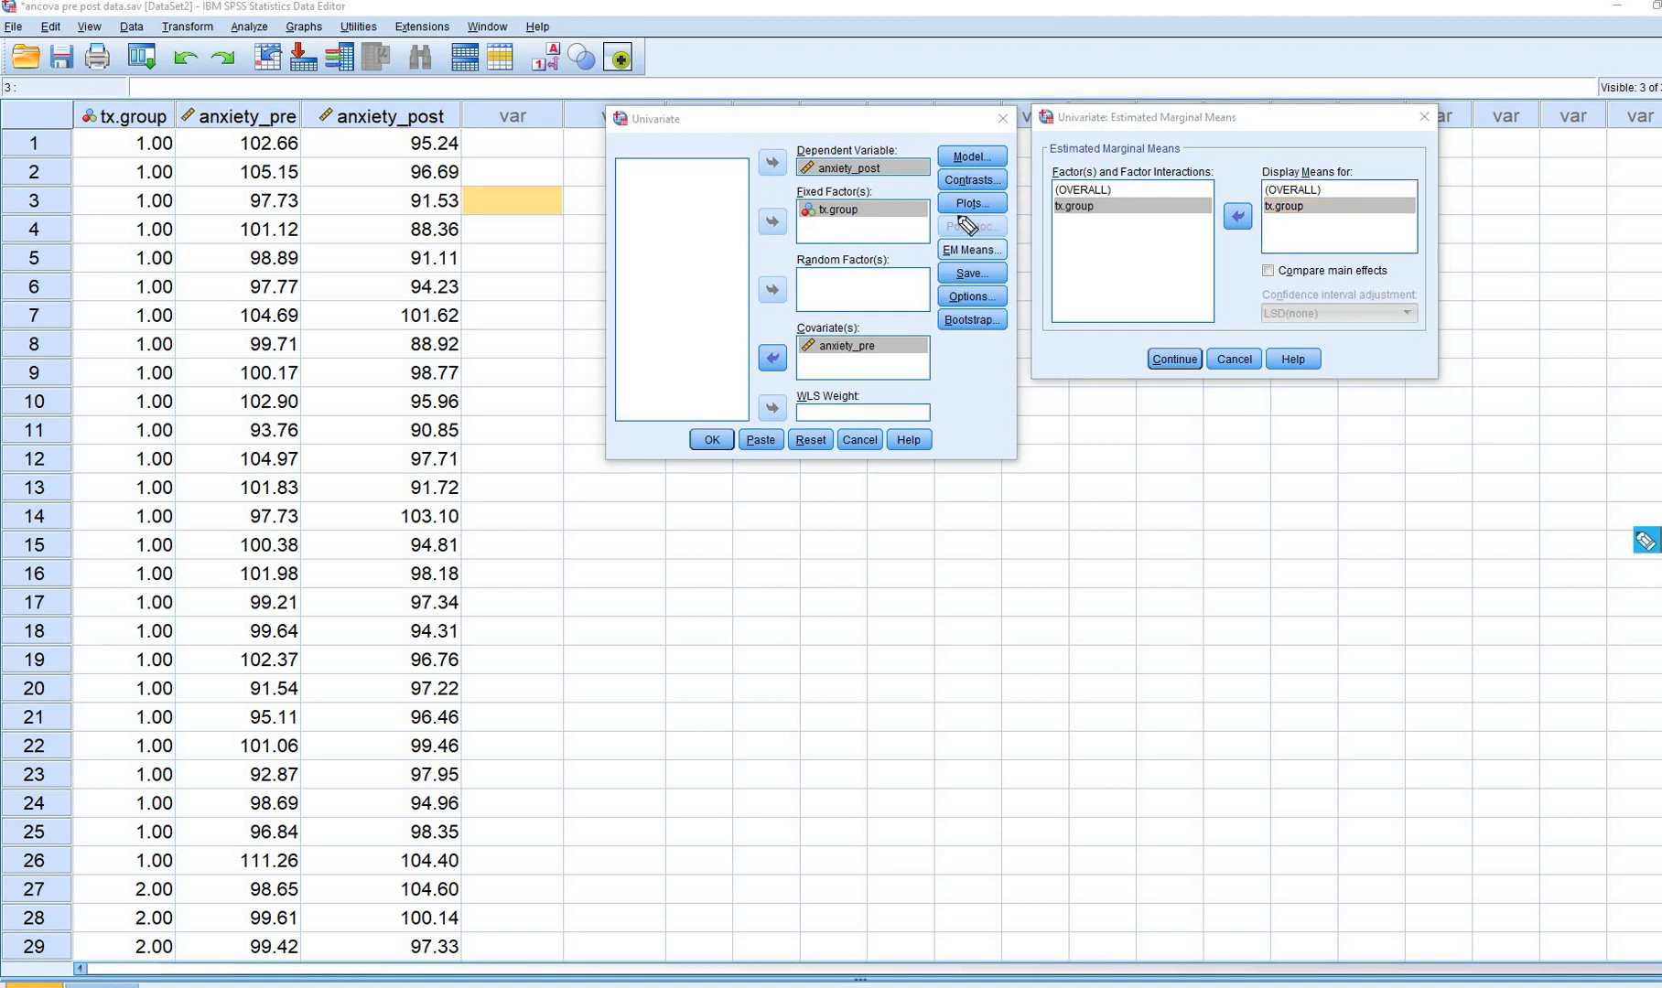
pyautogui.moveTo(948, 237); pyautogui.dragTo(1002, 230)
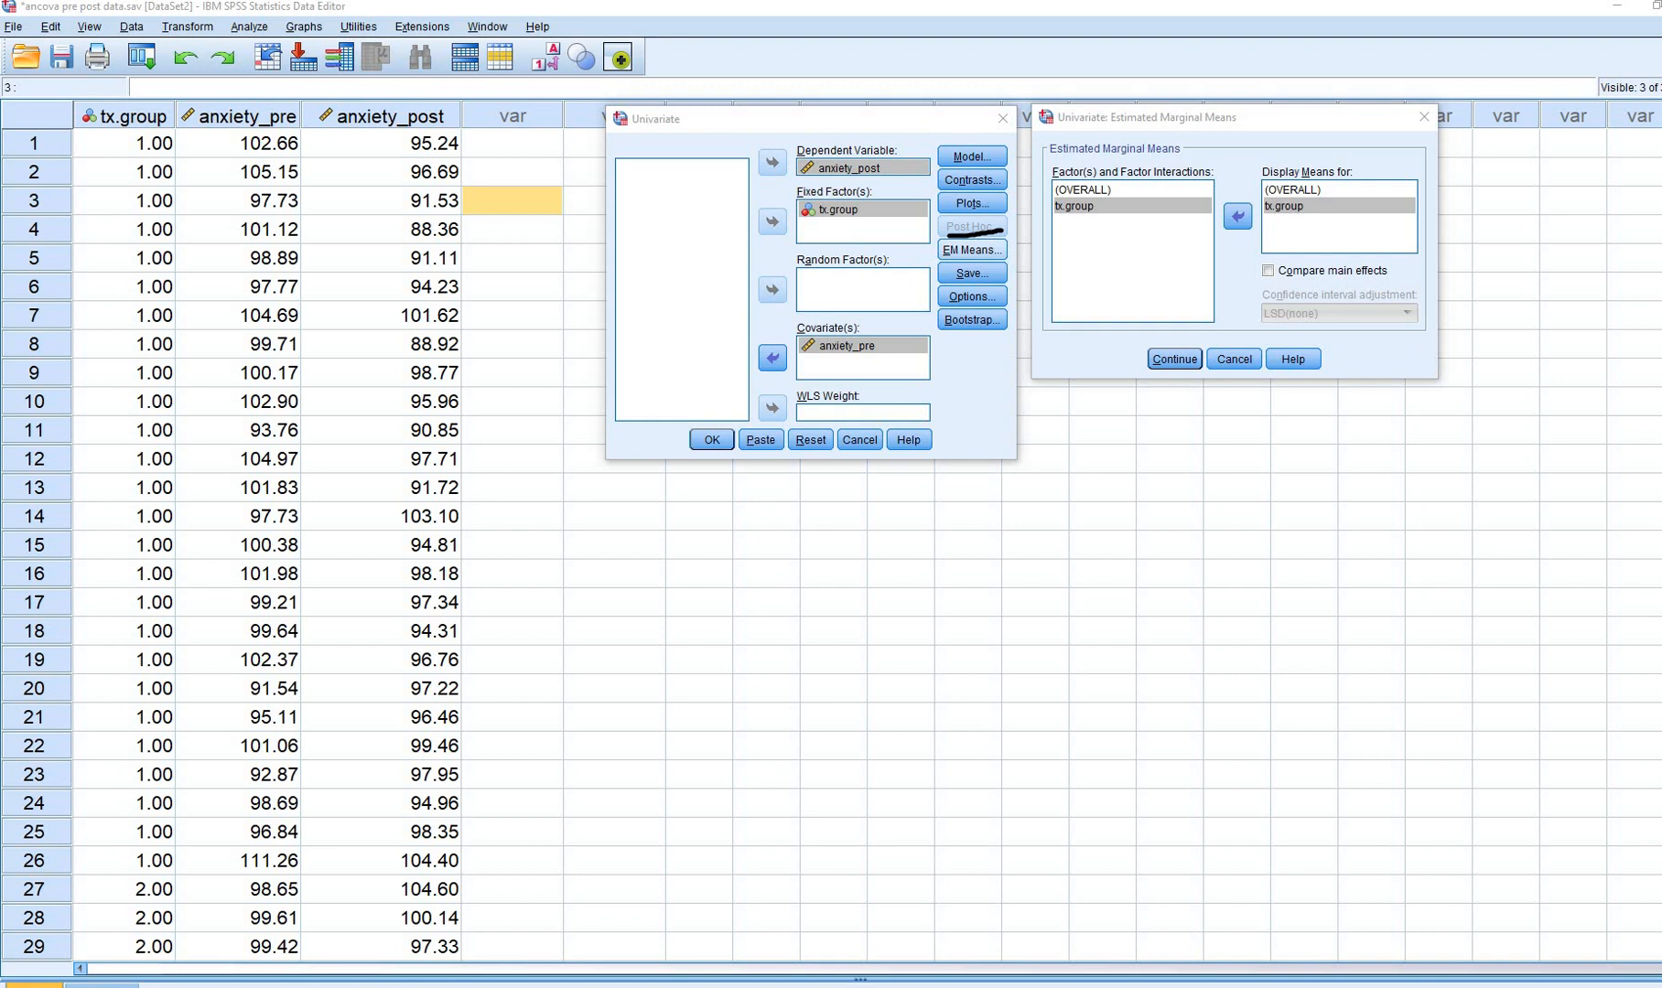
pyautogui.click(1661, 631)
# Compare main effects in the estimated marginal means using the Bonferroni confidence interval adjustment
pyautogui.click(1269, 273)
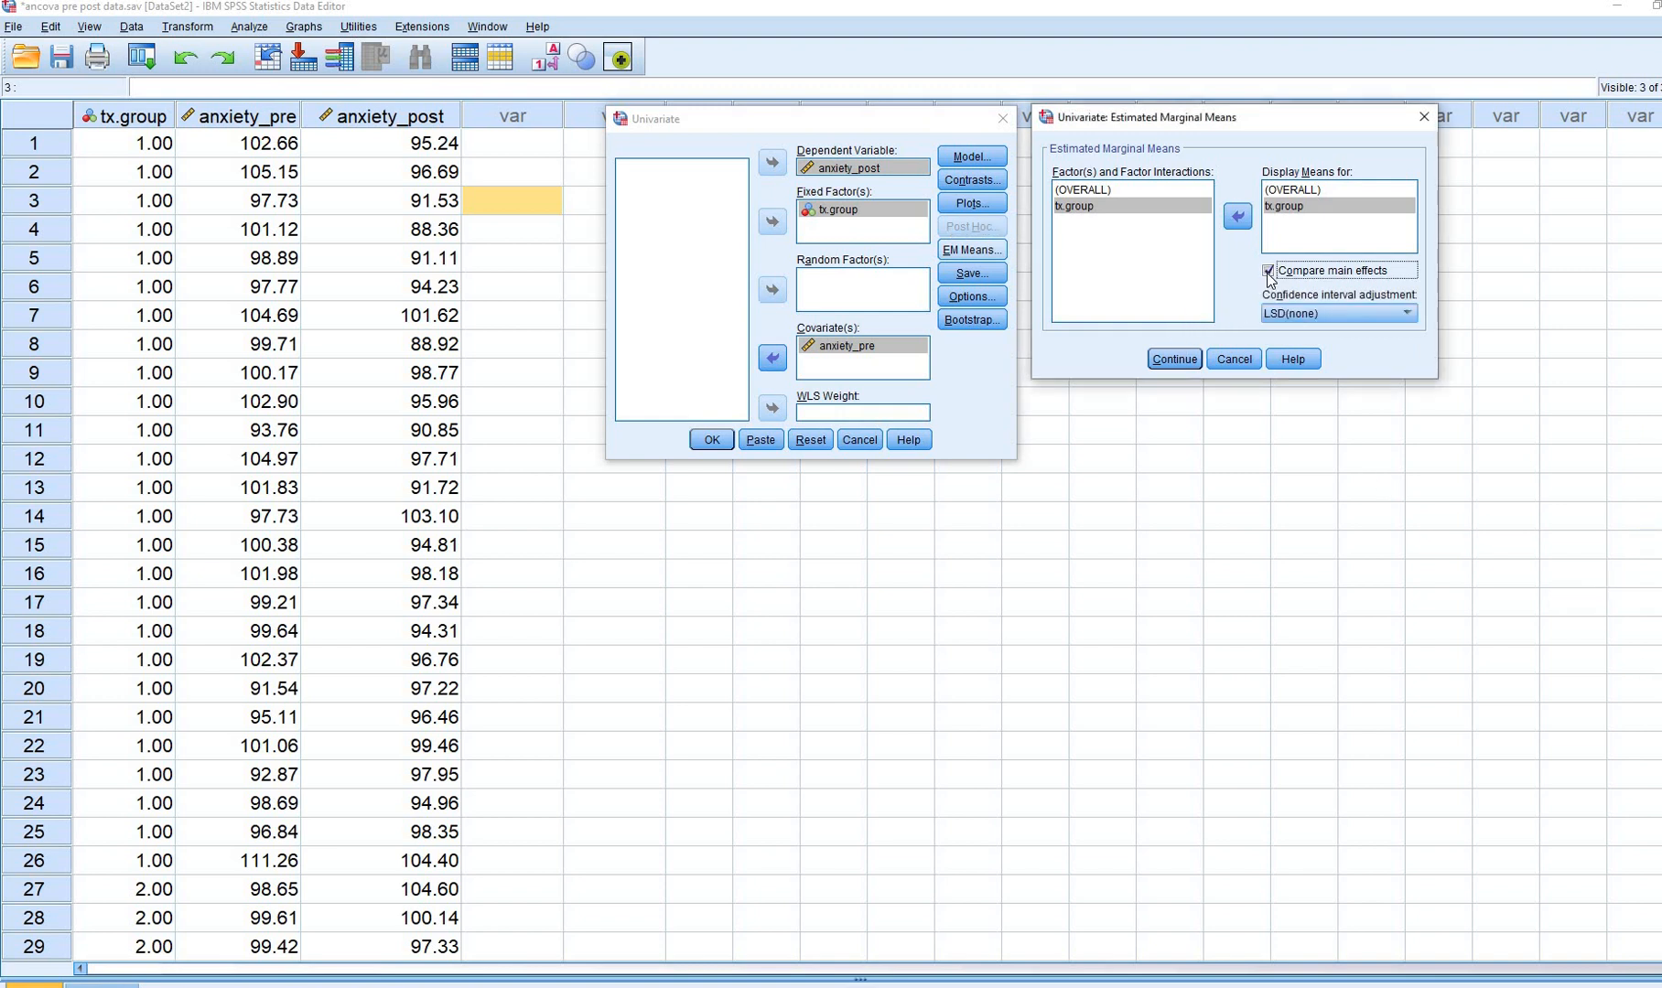
pyautogui.click(1328, 314)
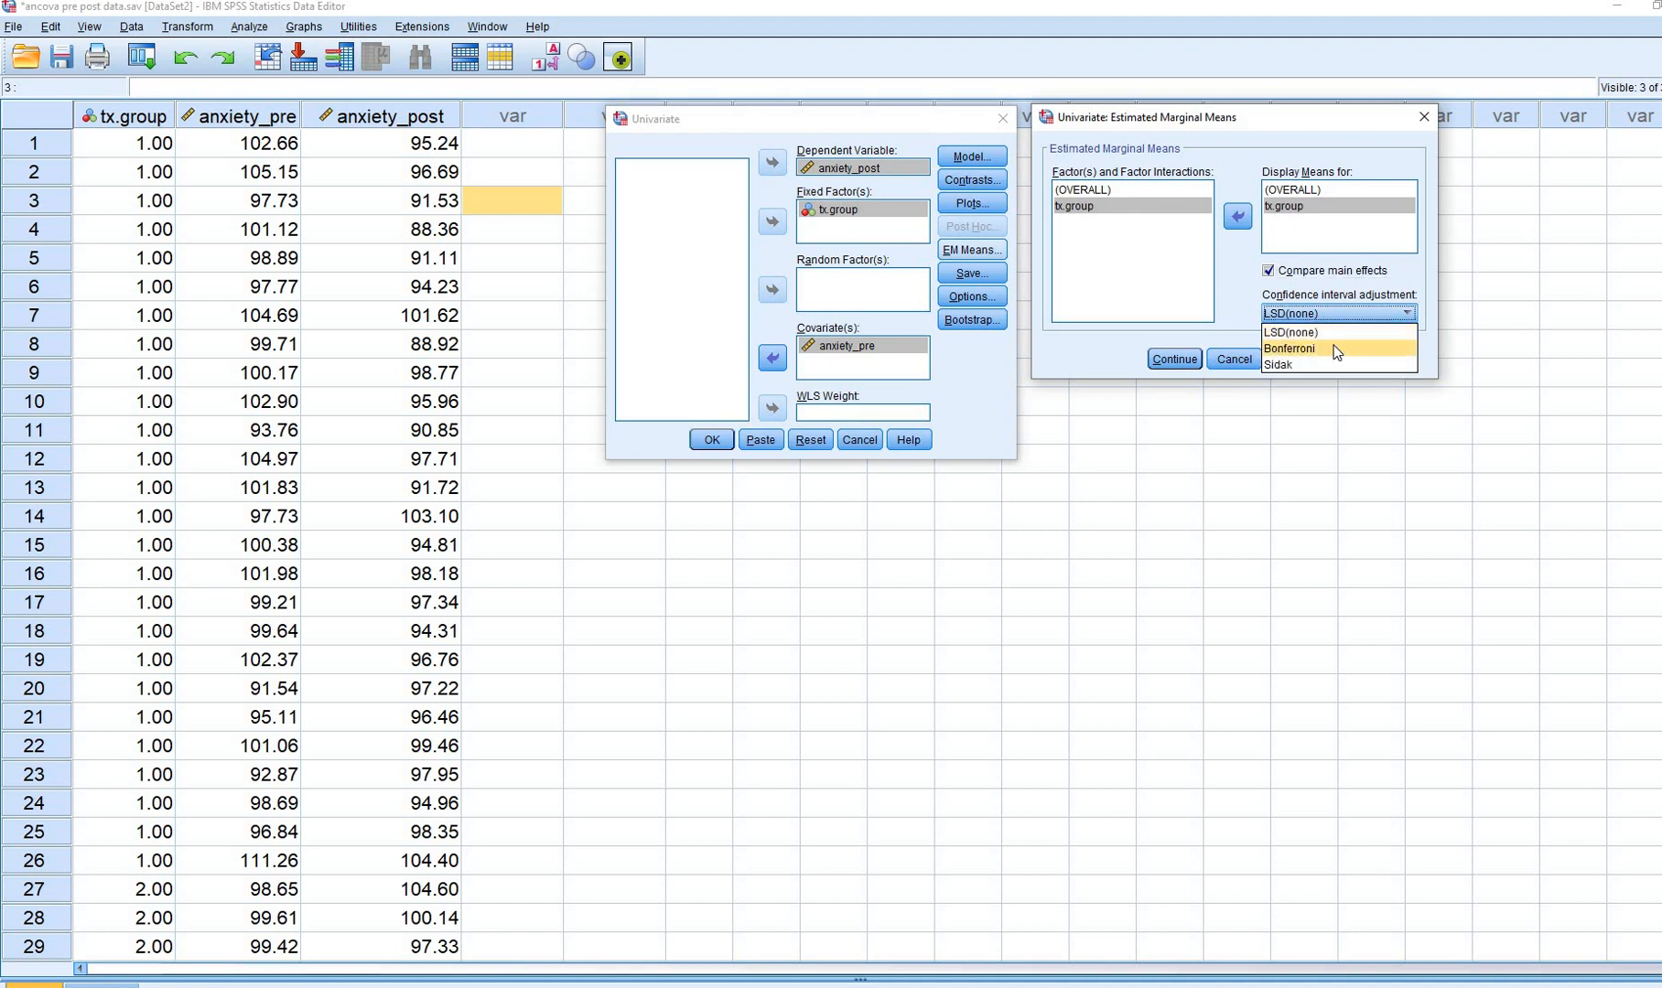
pyautogui.click(1334, 347)
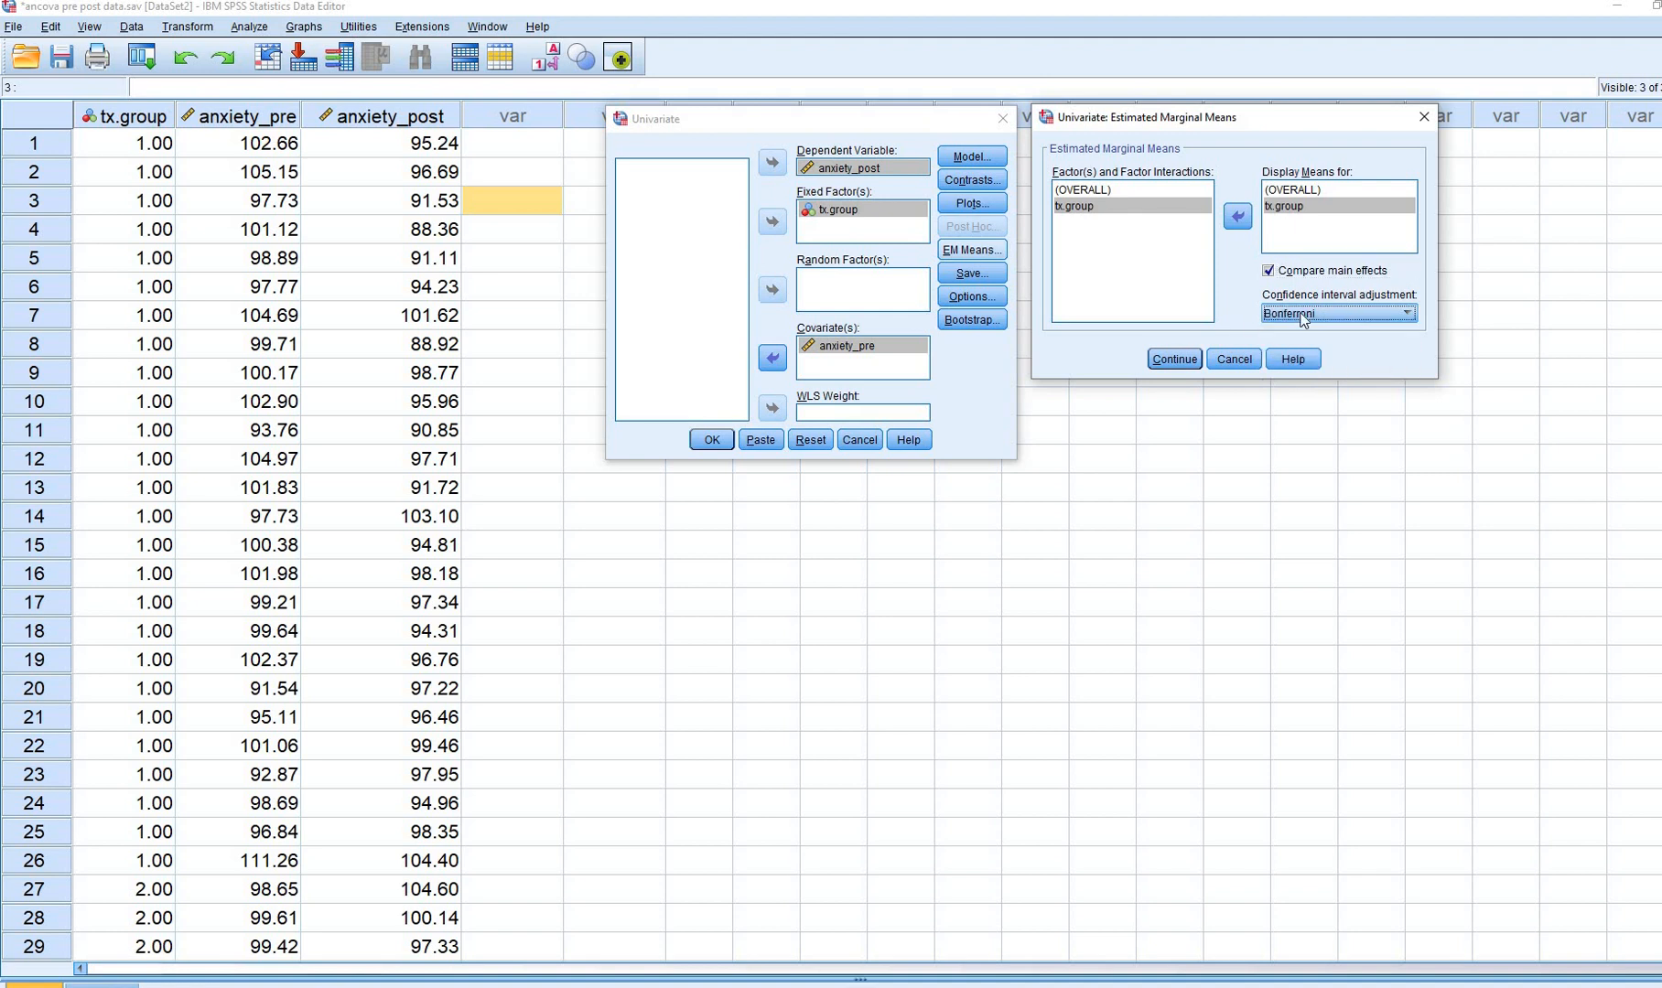
pyautogui.click(1171, 361)
# Add a bar chart profile plot with tx.group on the horizontal axis and 95% confidence interval error bars, and run the analysis
pyautogui.click(988, 208)
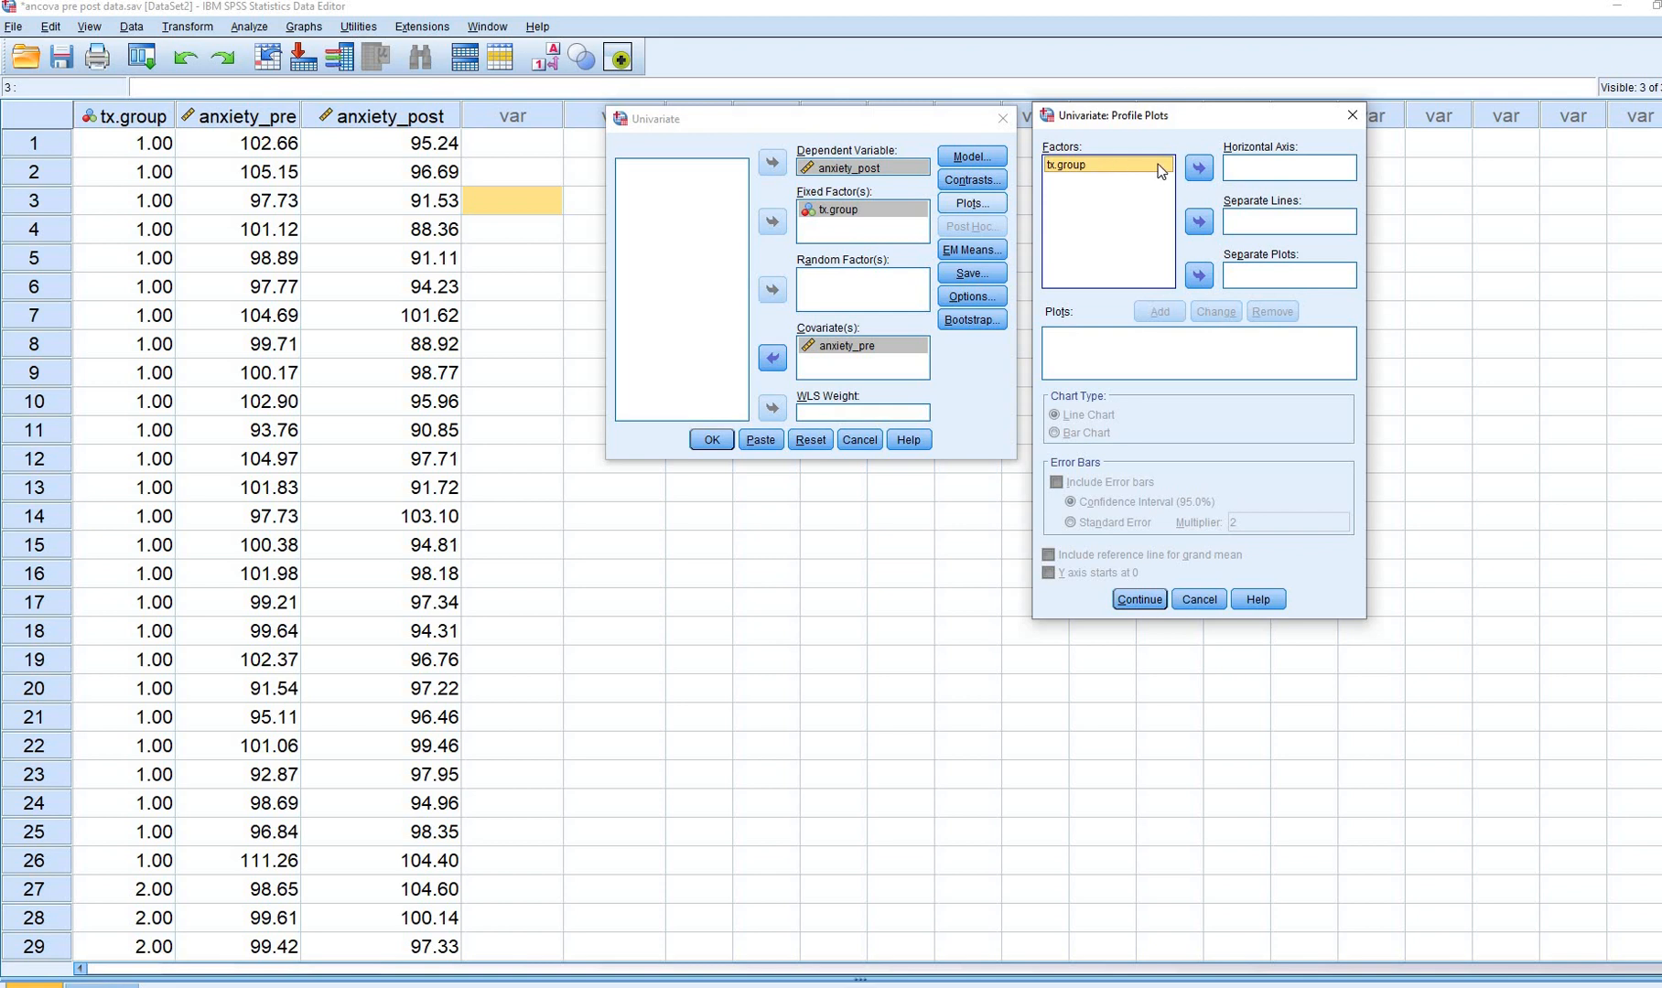
pyautogui.click(1200, 169)
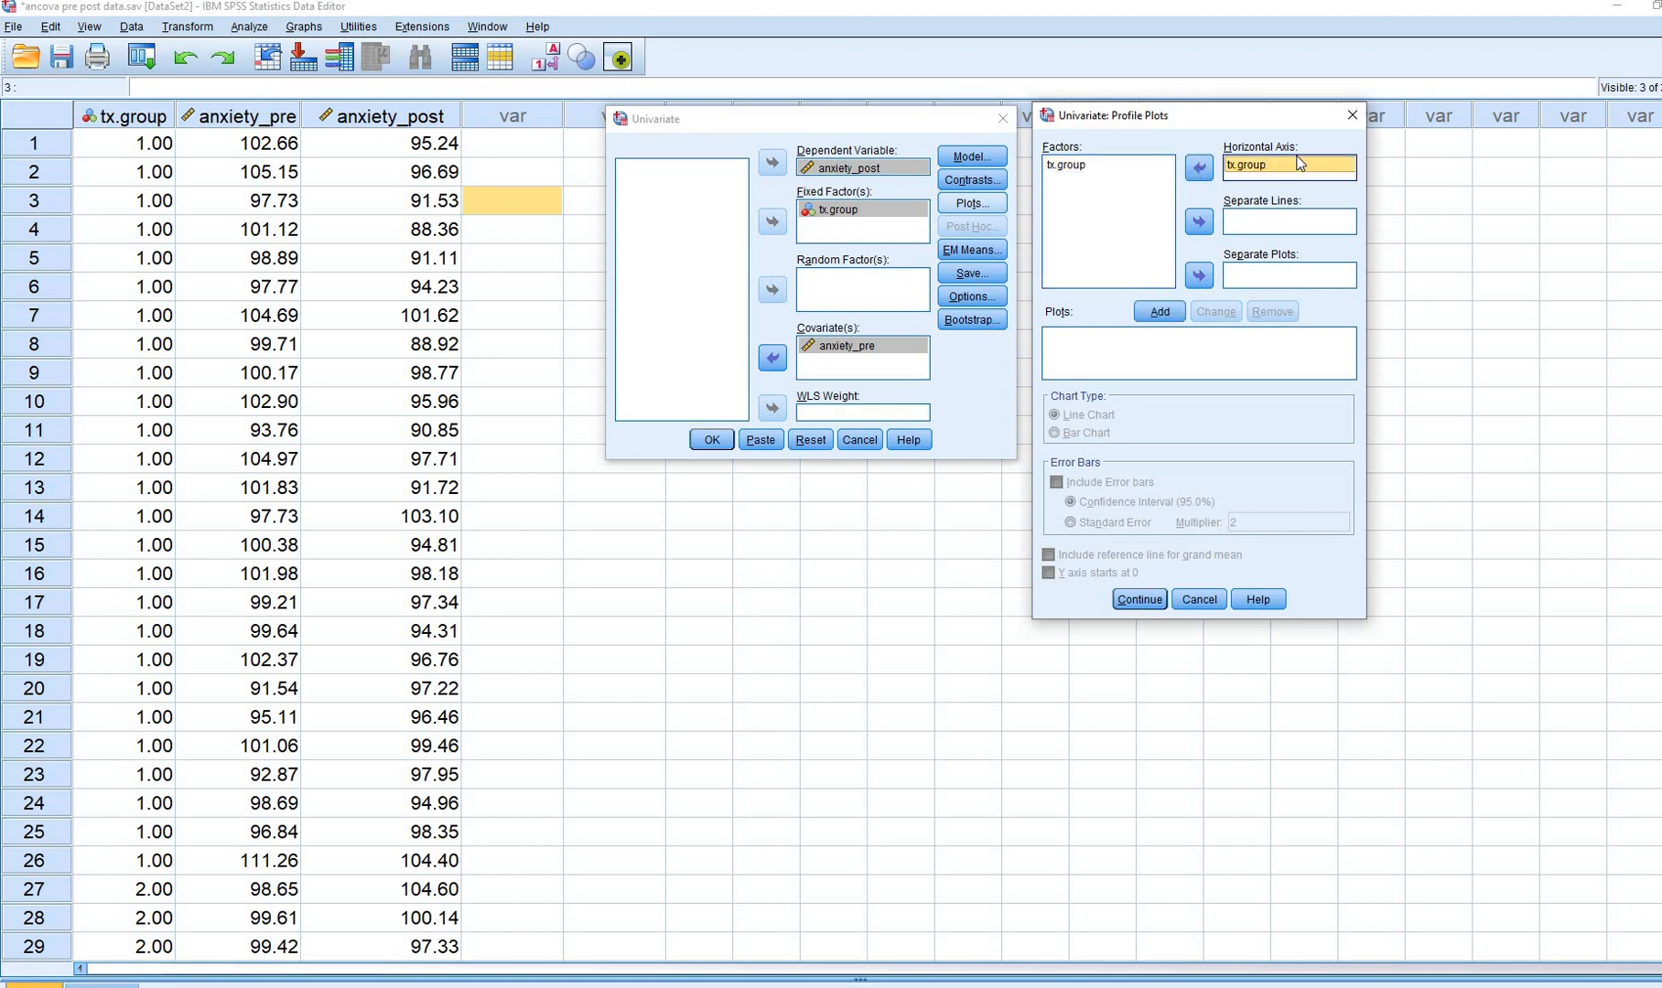
pyautogui.click(1160, 312)
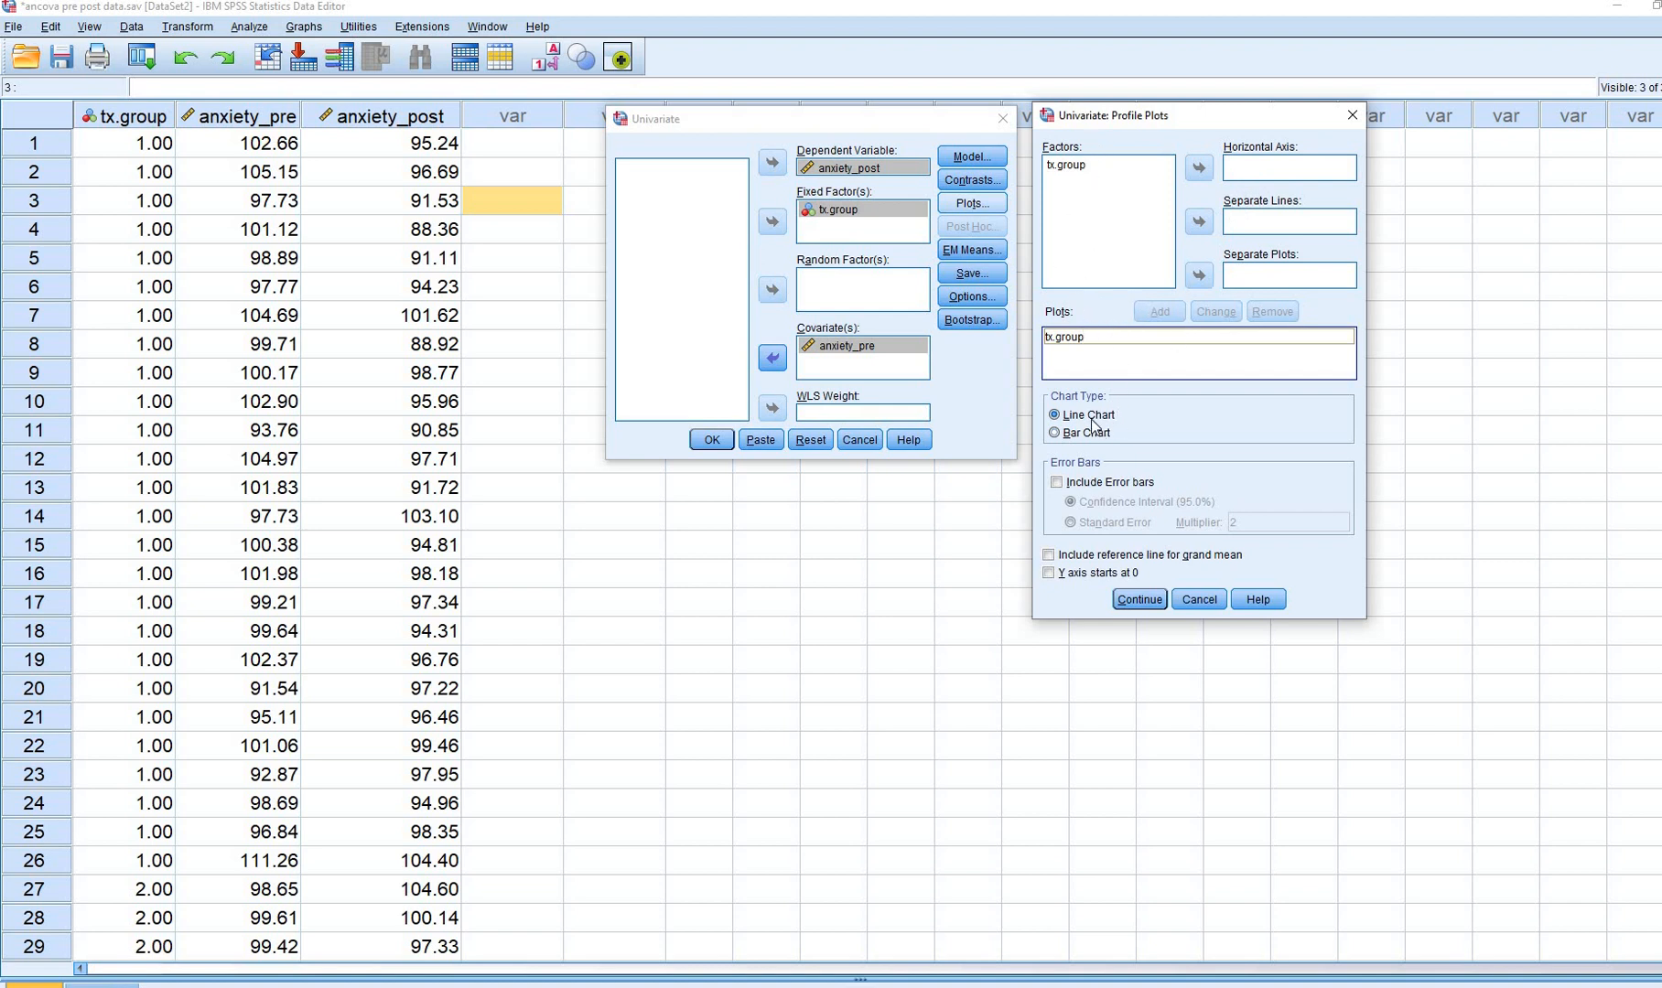
pyautogui.click(1053, 415)
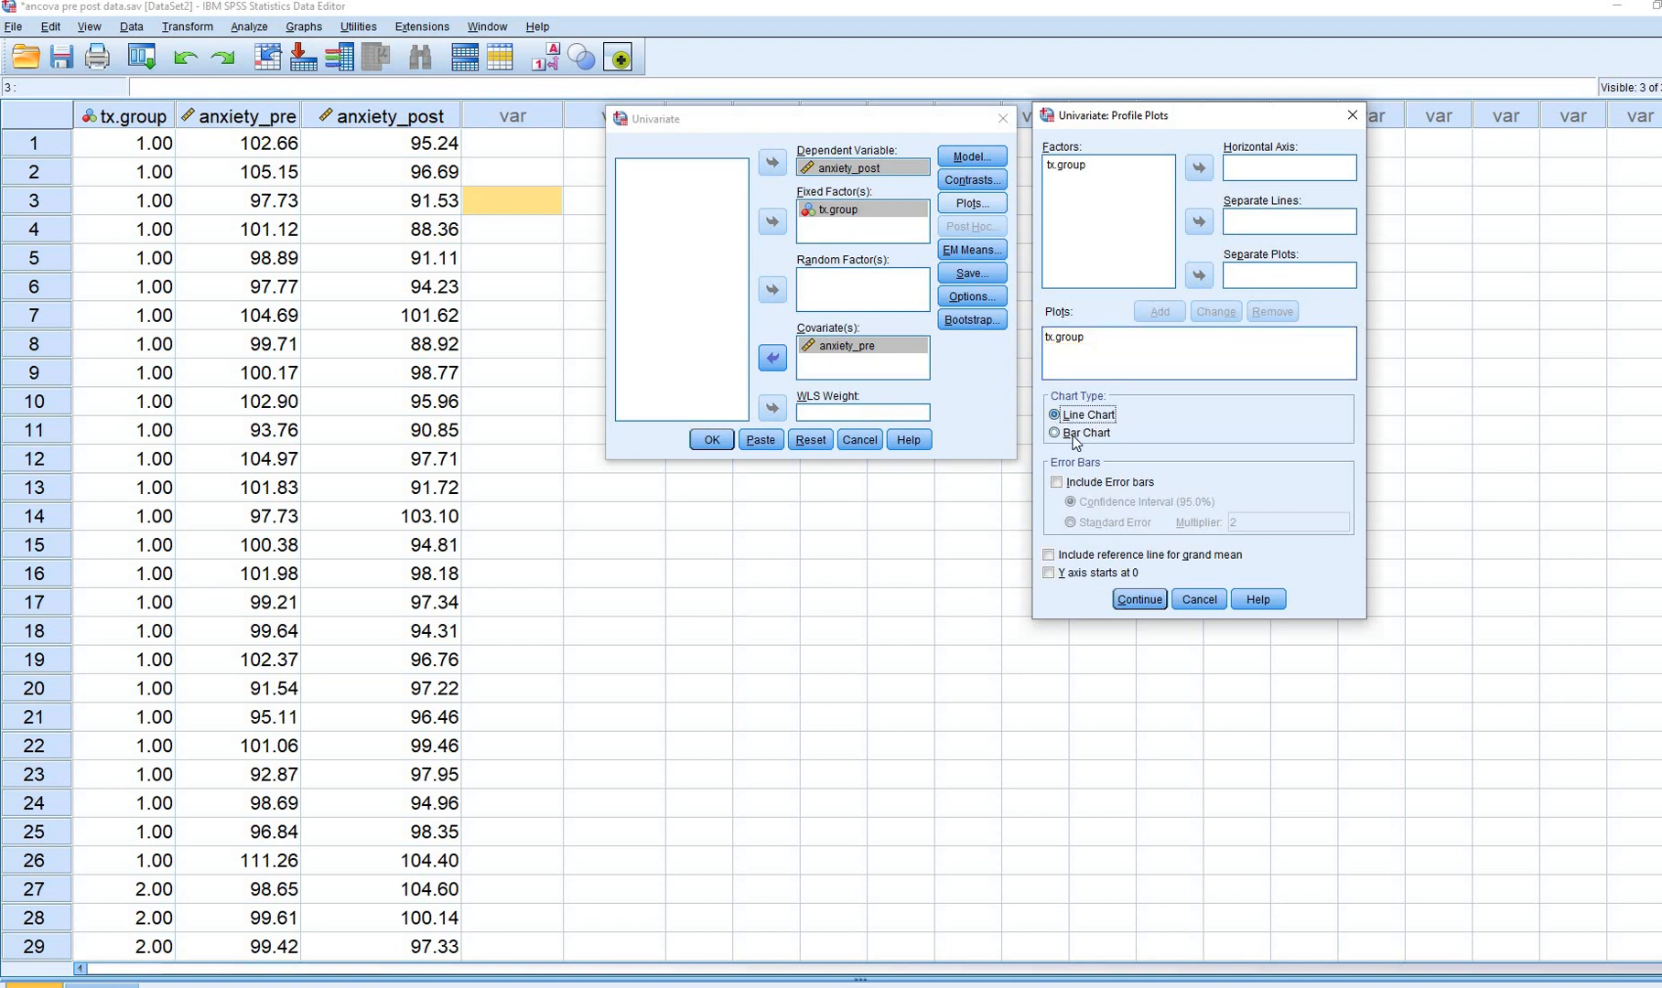
pyautogui.click(1072, 437)
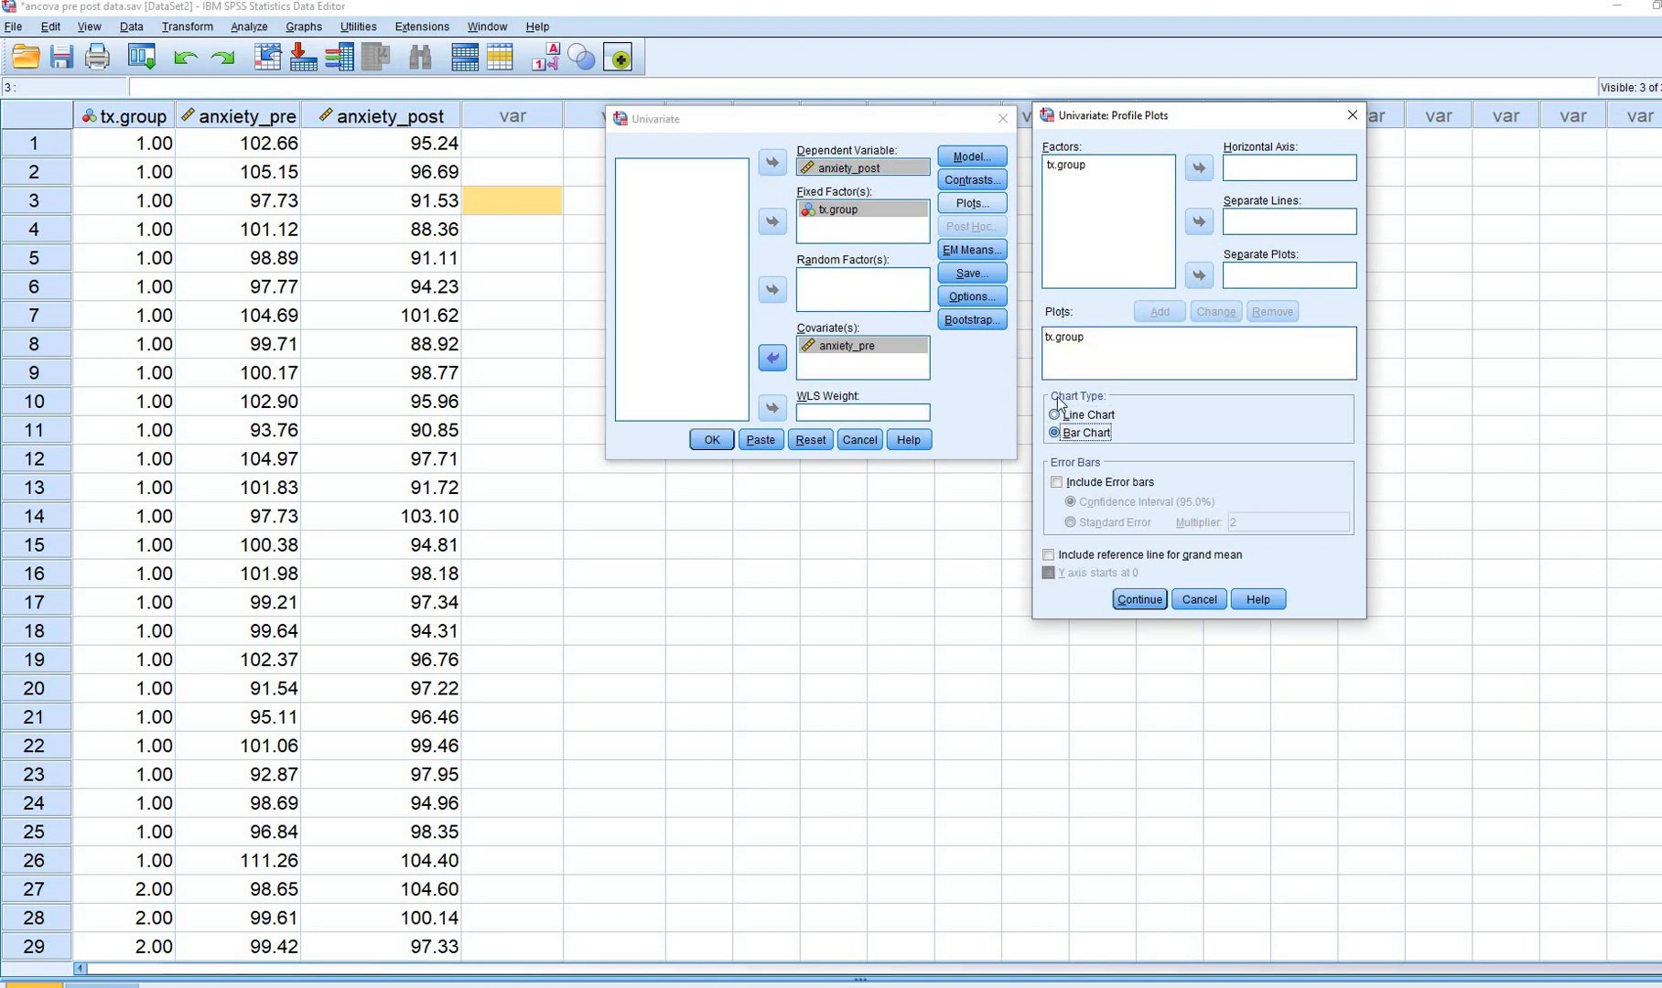
pyautogui.click(1060, 482)
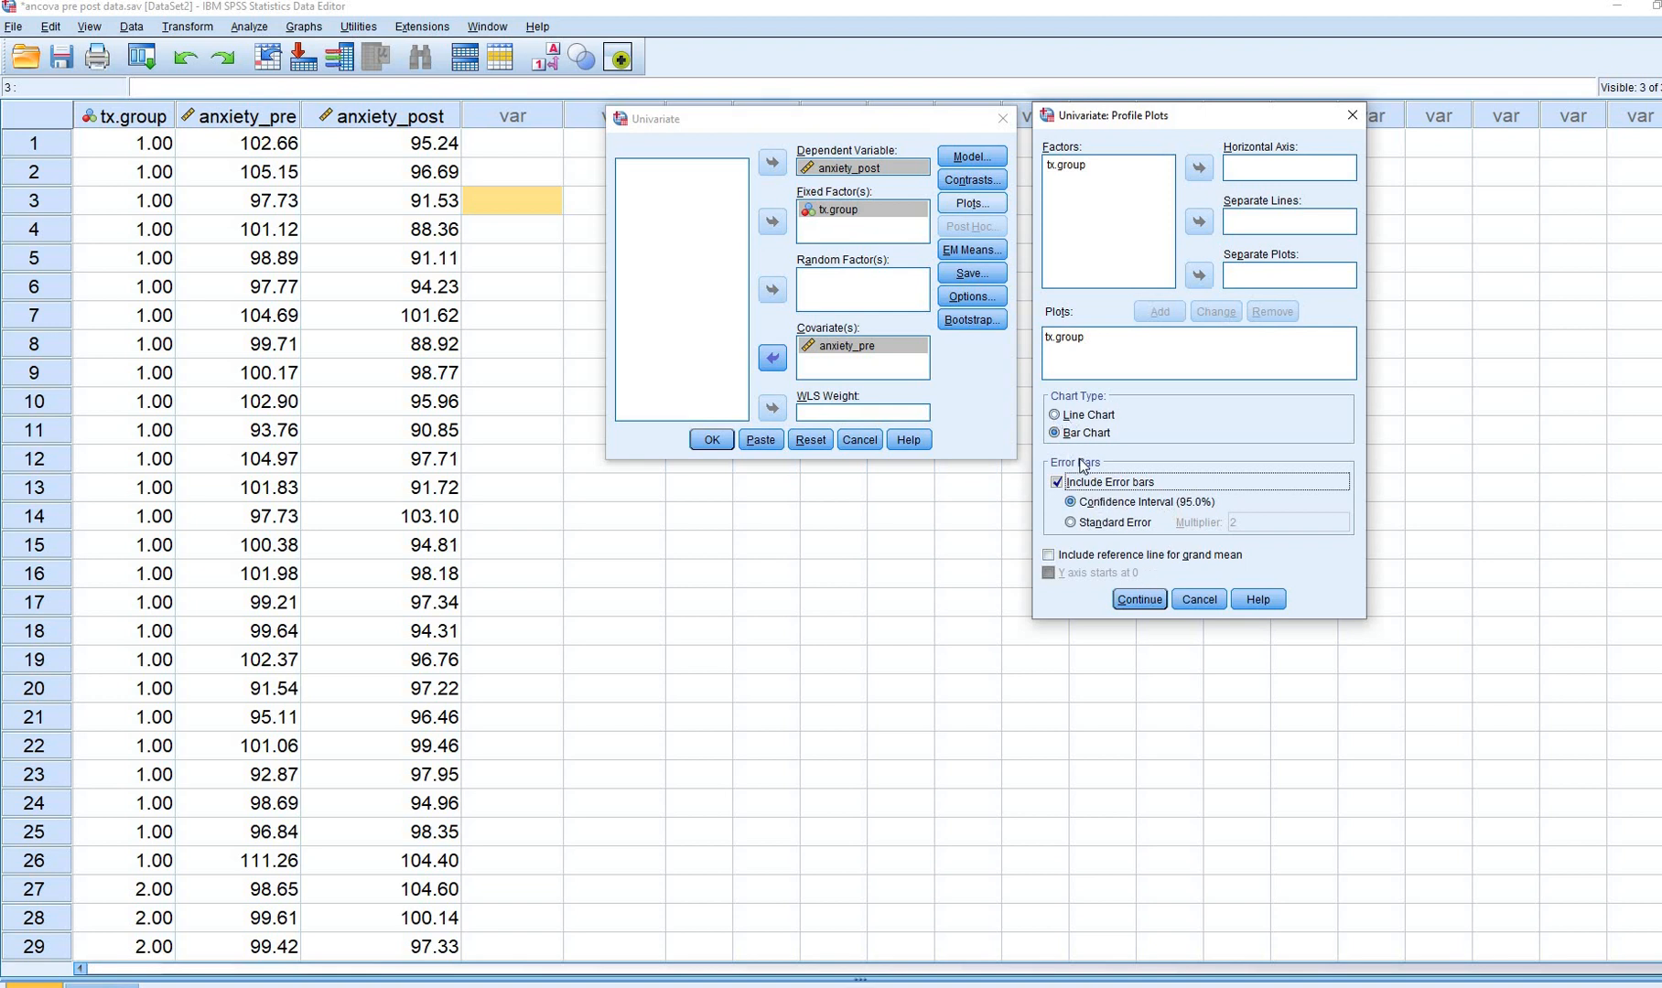
pyautogui.click(1150, 597)
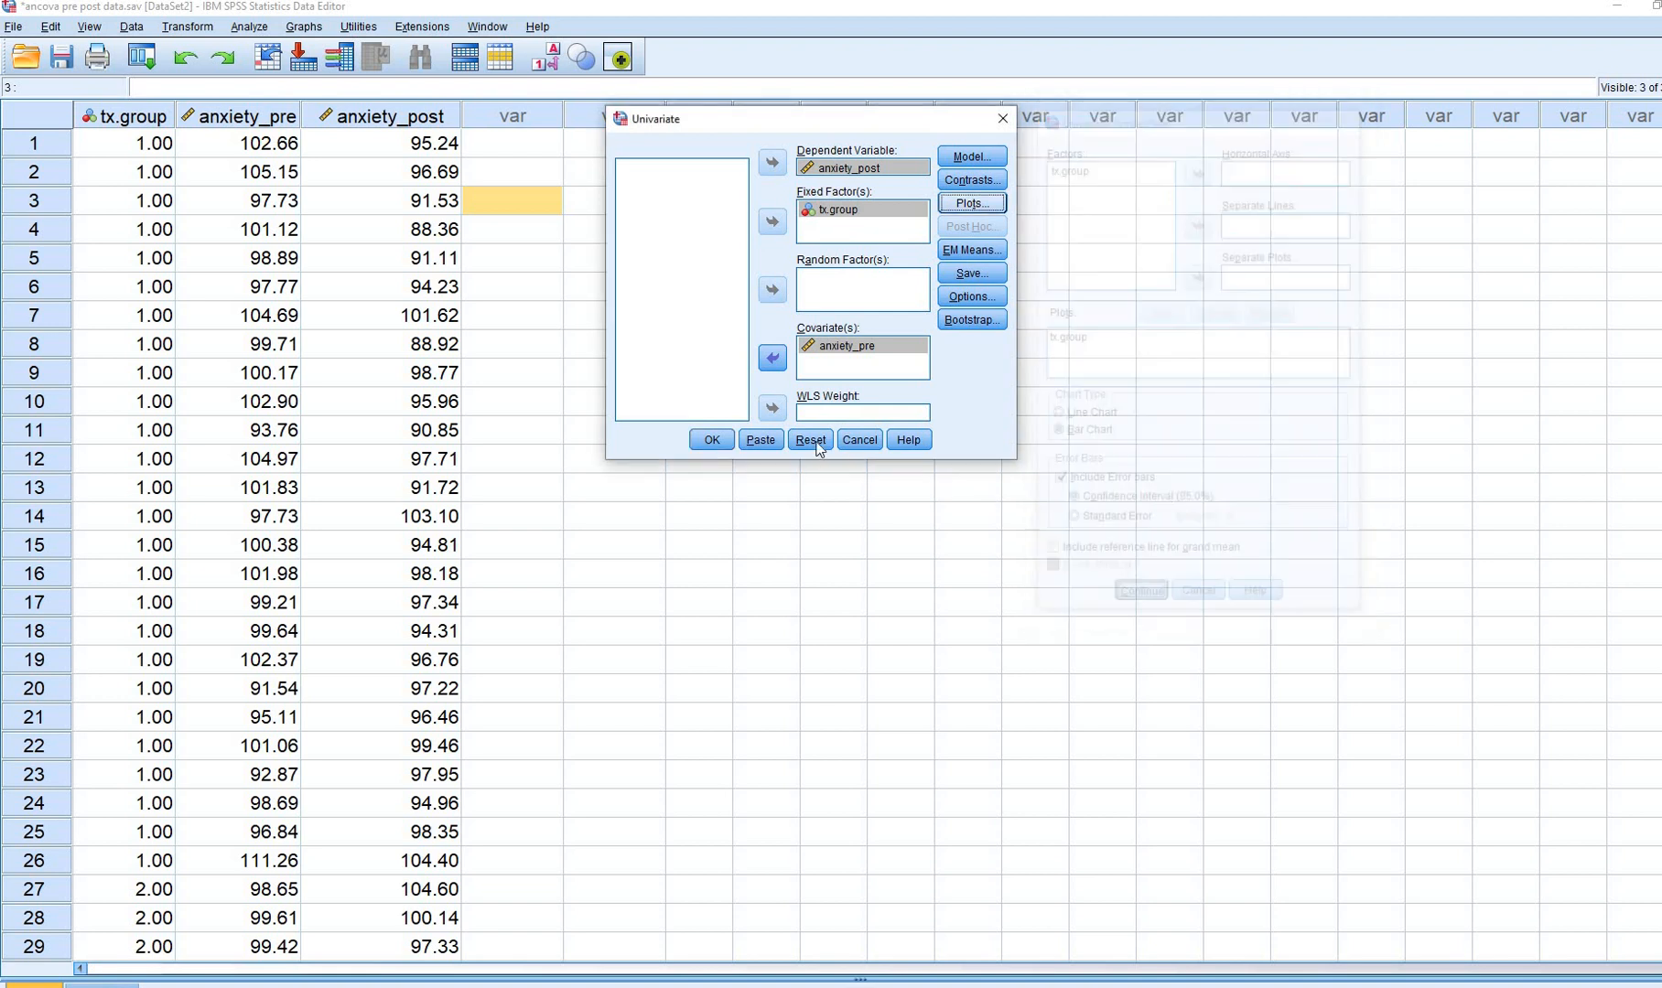
pyautogui.click(712, 441)
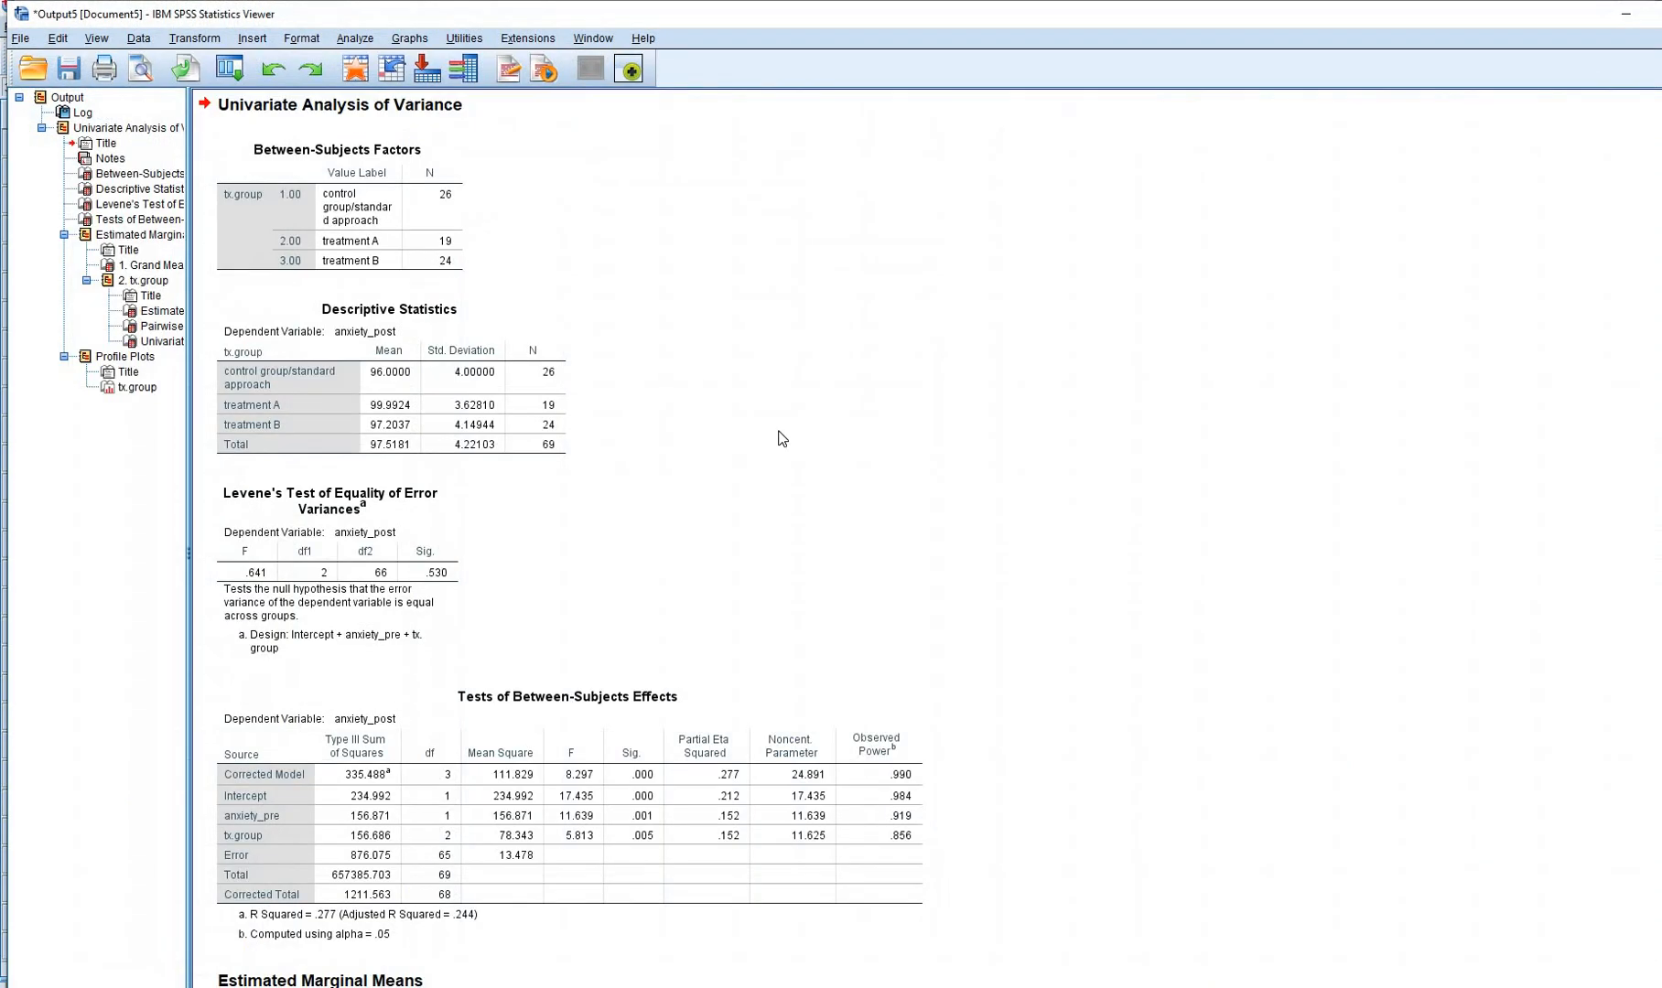
# Examine the group means in the Descriptive Statistics table and the Levene's test results in the output
pyautogui.scroll(-3, 782, 439)
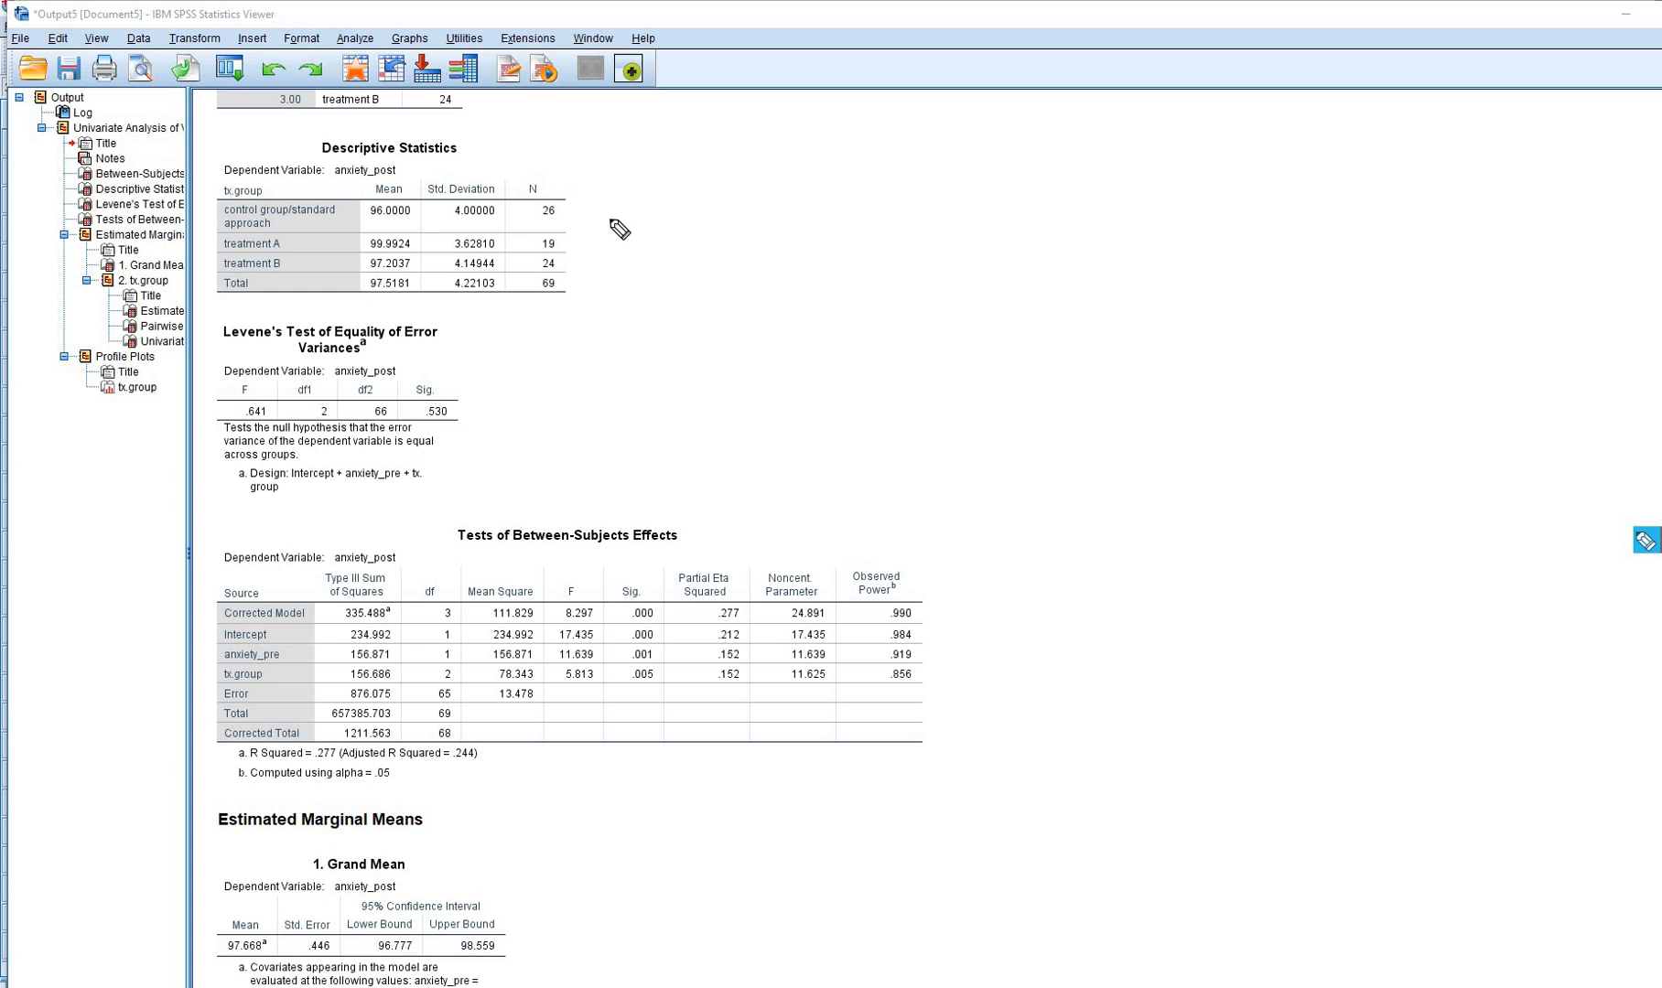
pyautogui.moveTo(608, 213); pyautogui.dragTo(642, 192)
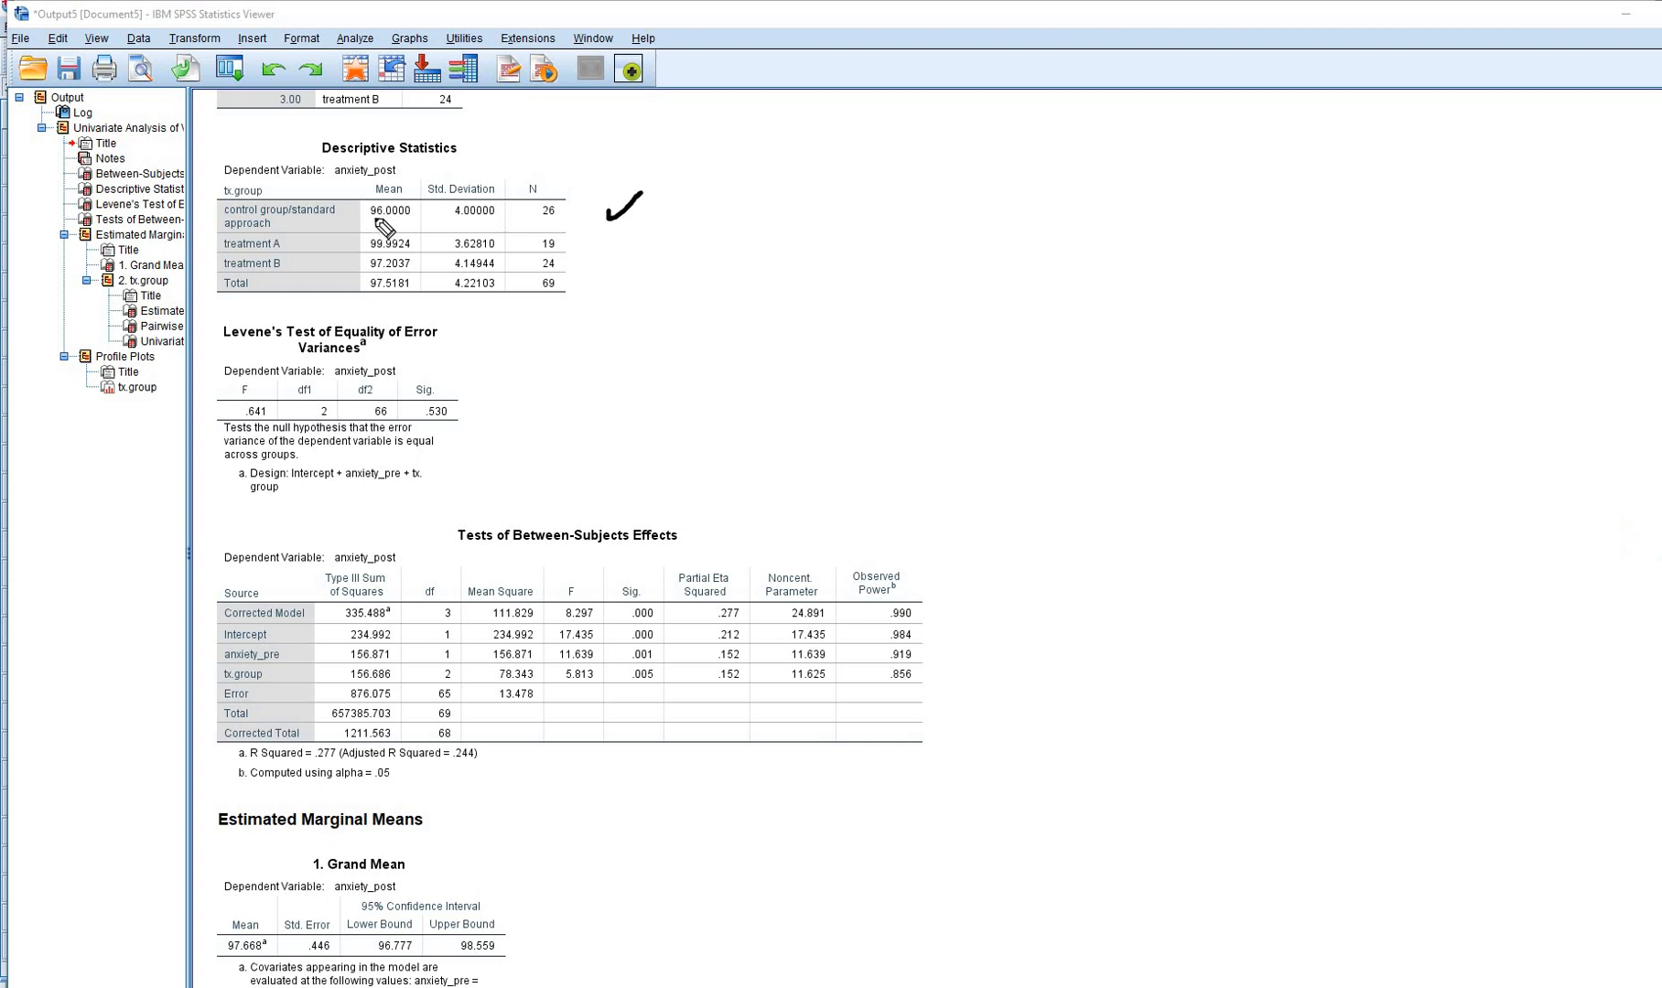
pyautogui.moveTo(392, 222)
pyautogui.mouseDown()
pyautogui.moveTo(369, 220)
pyautogui.moveTo(407, 250)
pyautogui.moveTo(365, 267)
pyautogui.mouseUp()
pyautogui.moveTo(262, 836); pyautogui.dragTo(427, 851)
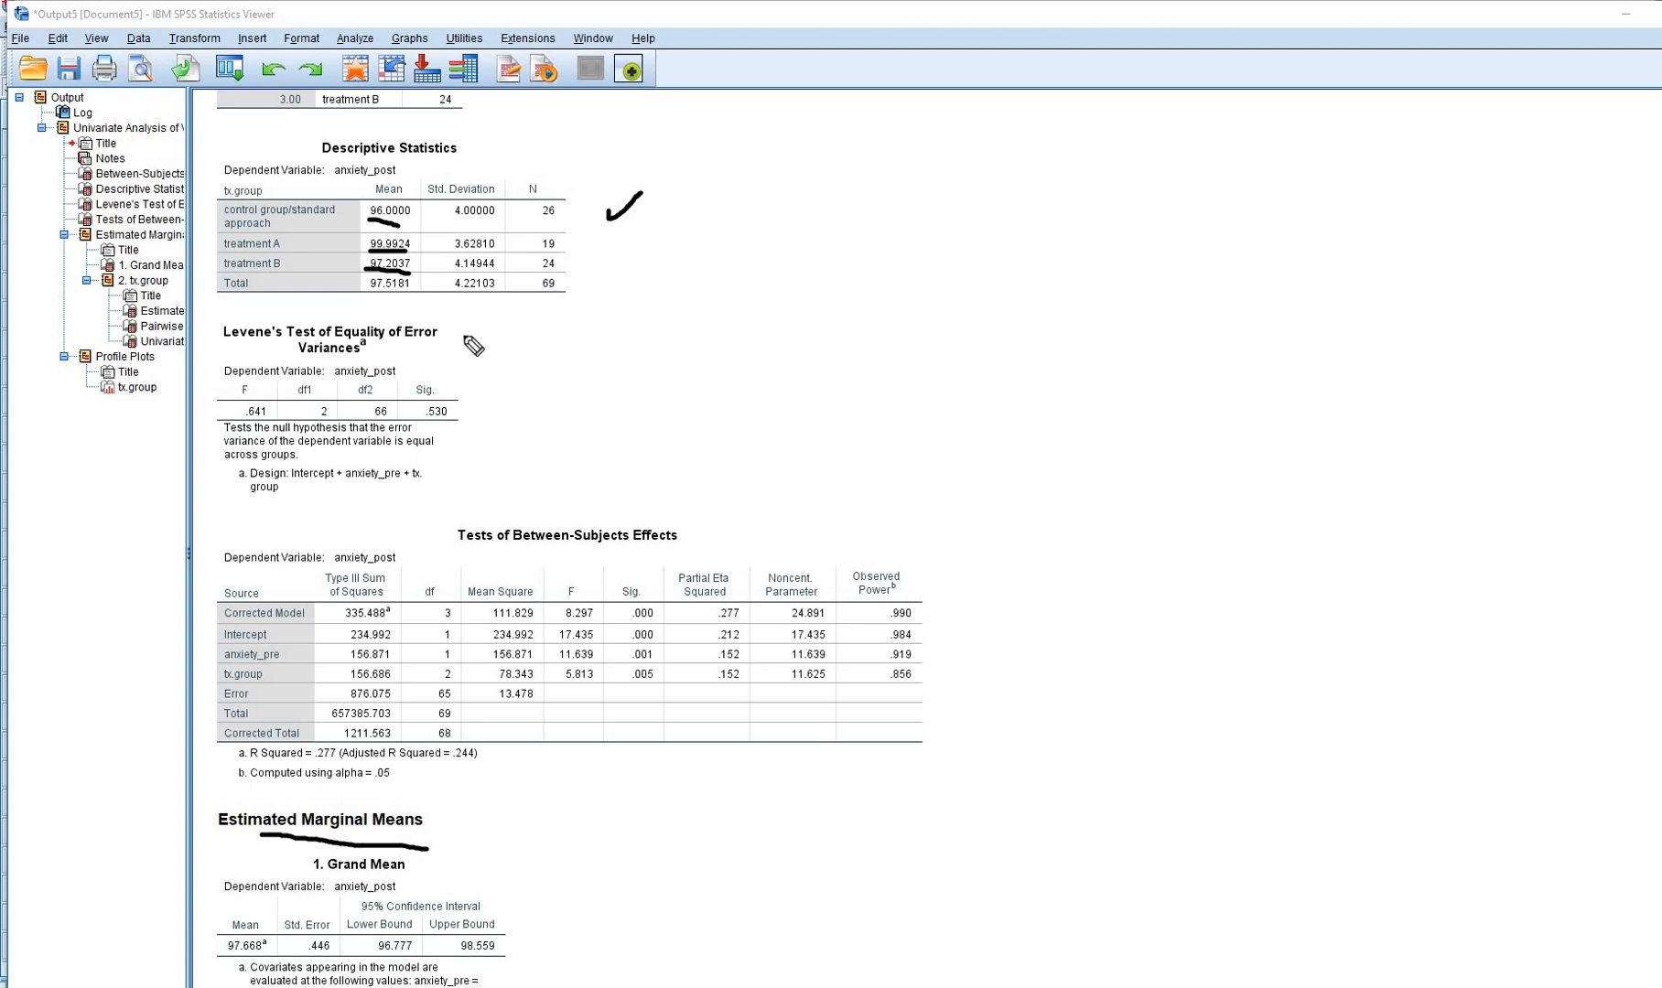
pyautogui.moveTo(454, 330); pyautogui.dragTo(500, 304)
pyautogui.moveTo(486, 436); pyautogui.dragTo(414, 428)
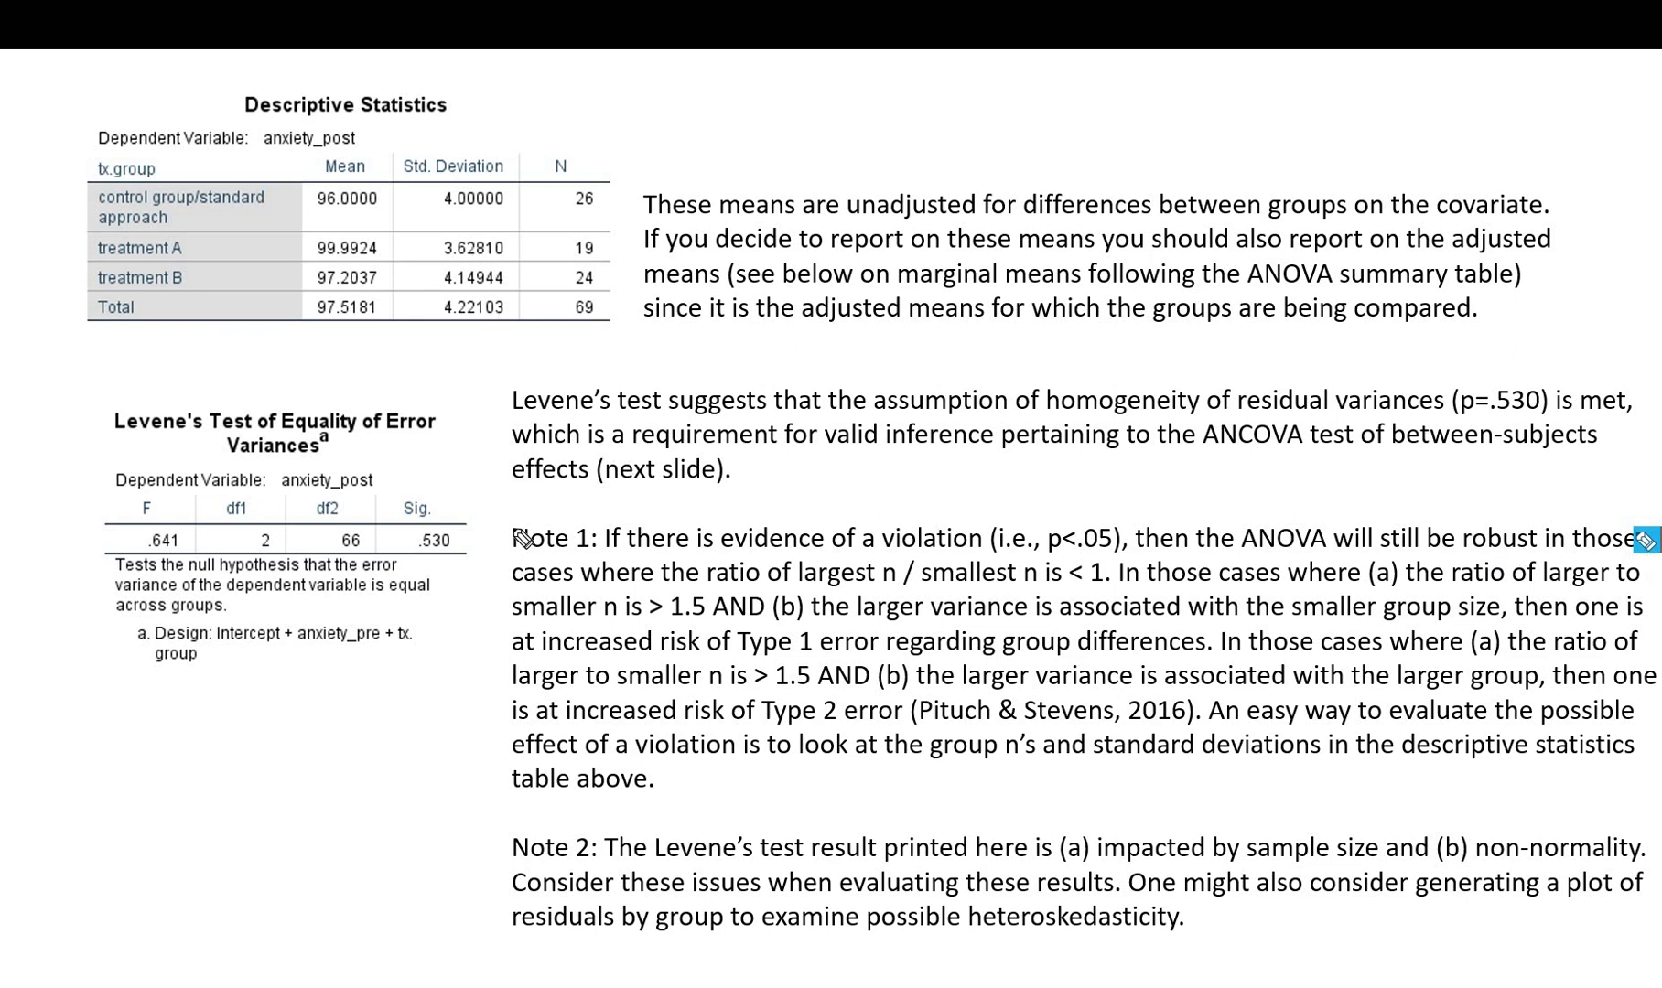
pyautogui.moveTo(513, 529)
pyautogui.mouseDown()
pyautogui.moveTo(462, 672)
pyautogui.moveTo(476, 764)
pyautogui.moveTo(503, 785)
pyautogui.mouseUp()
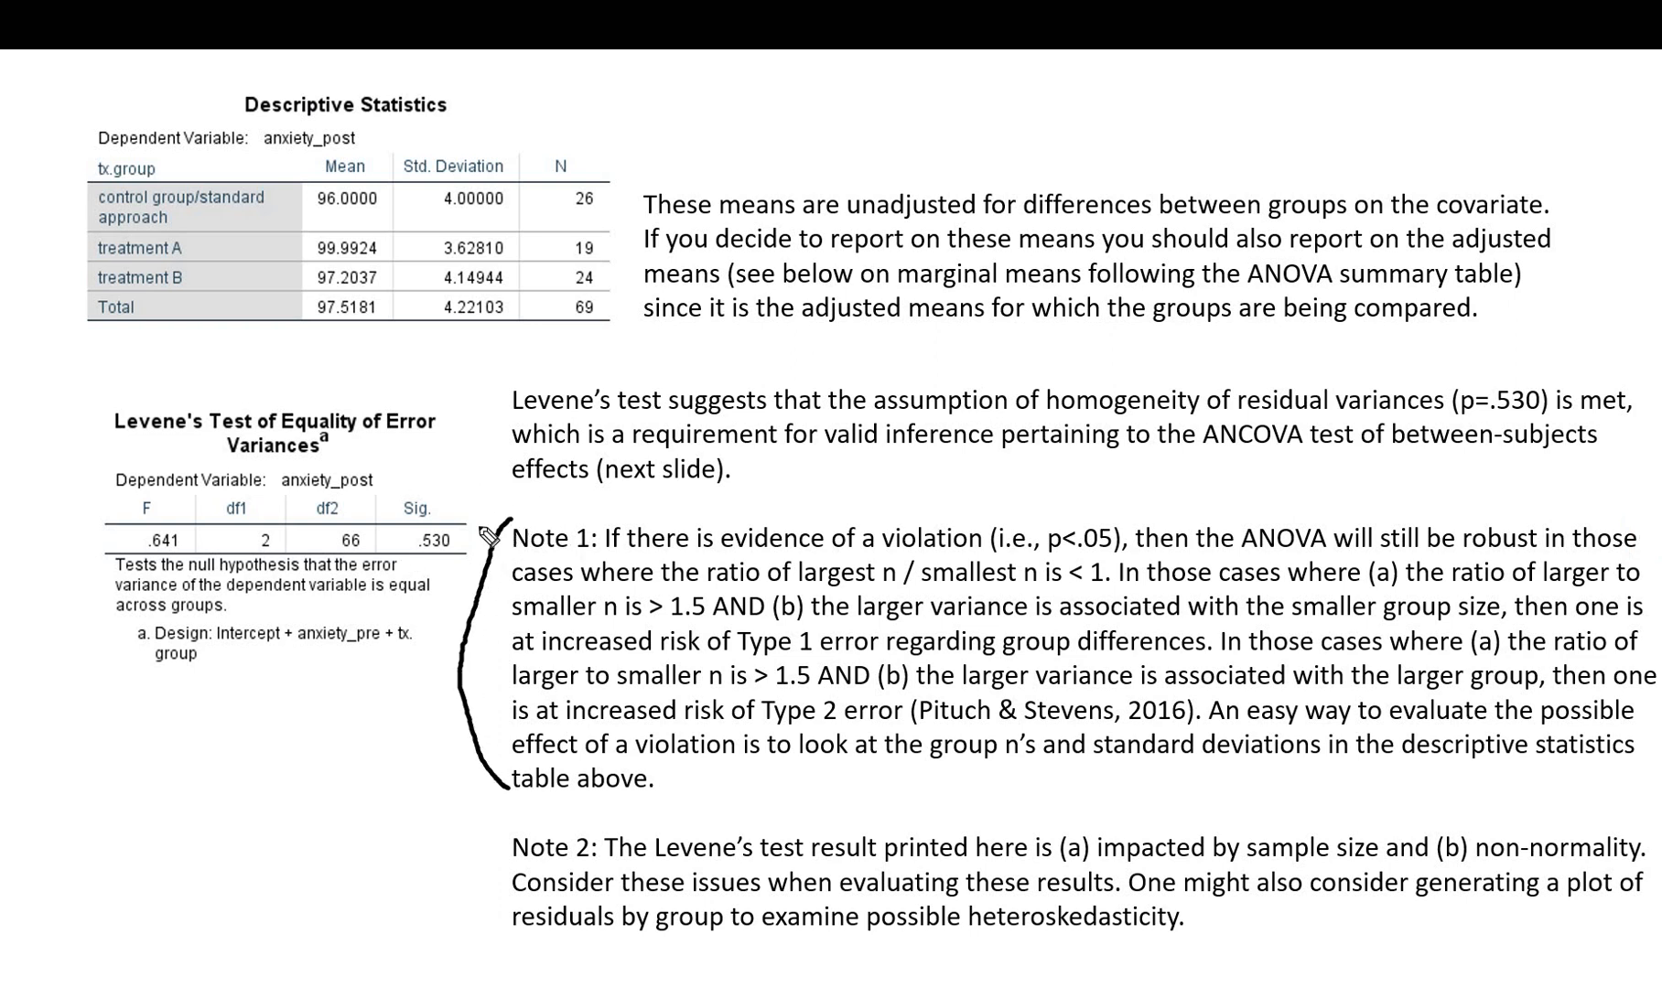
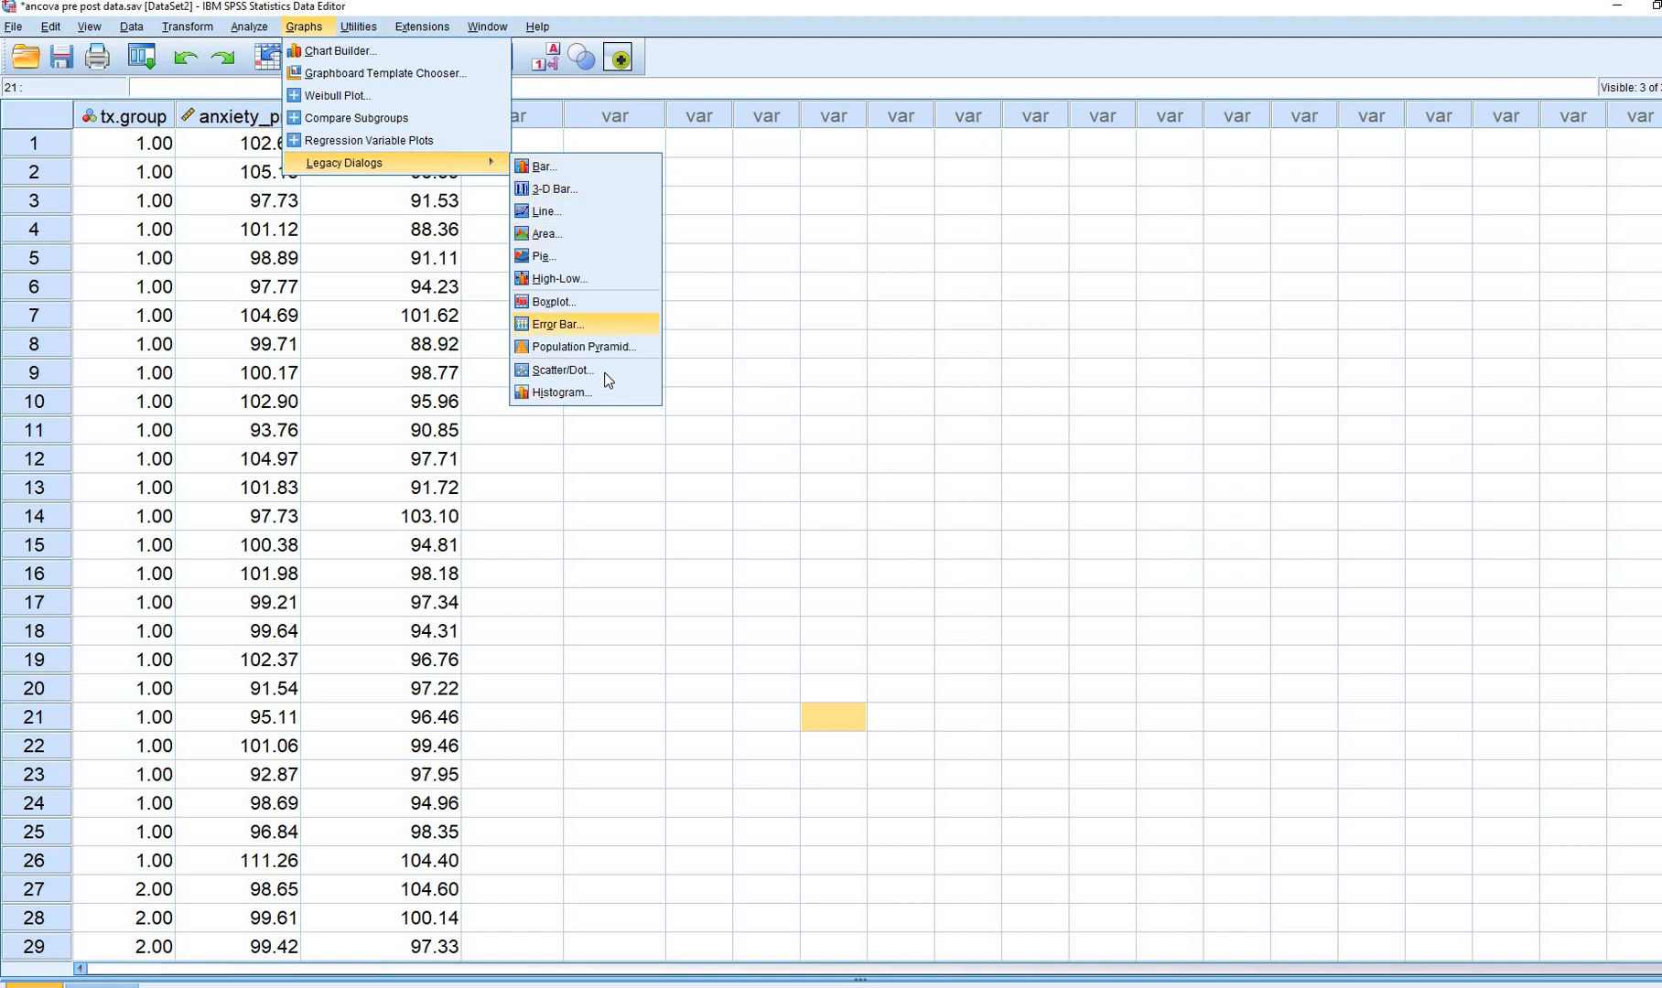
# Create a simple scatterplot of anxiety_post against anxiety_pre, moving tx.group from the panel rows to the marker variable
pyautogui.click(791, 578)
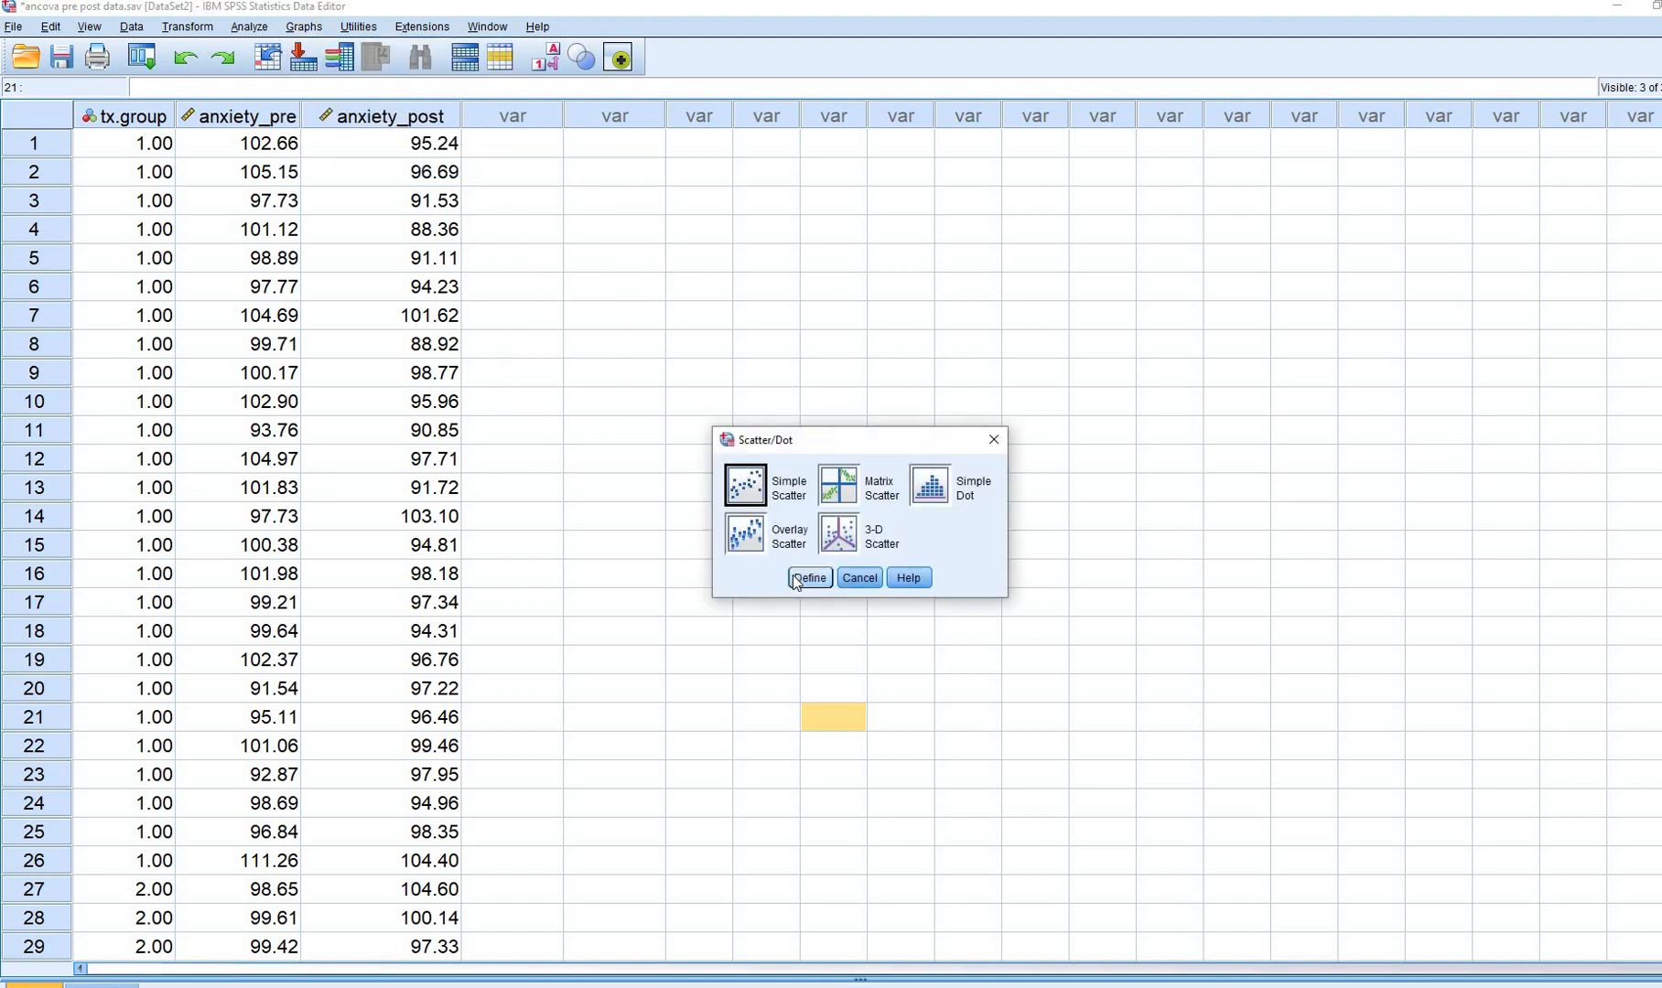
pyautogui.click(860, 502)
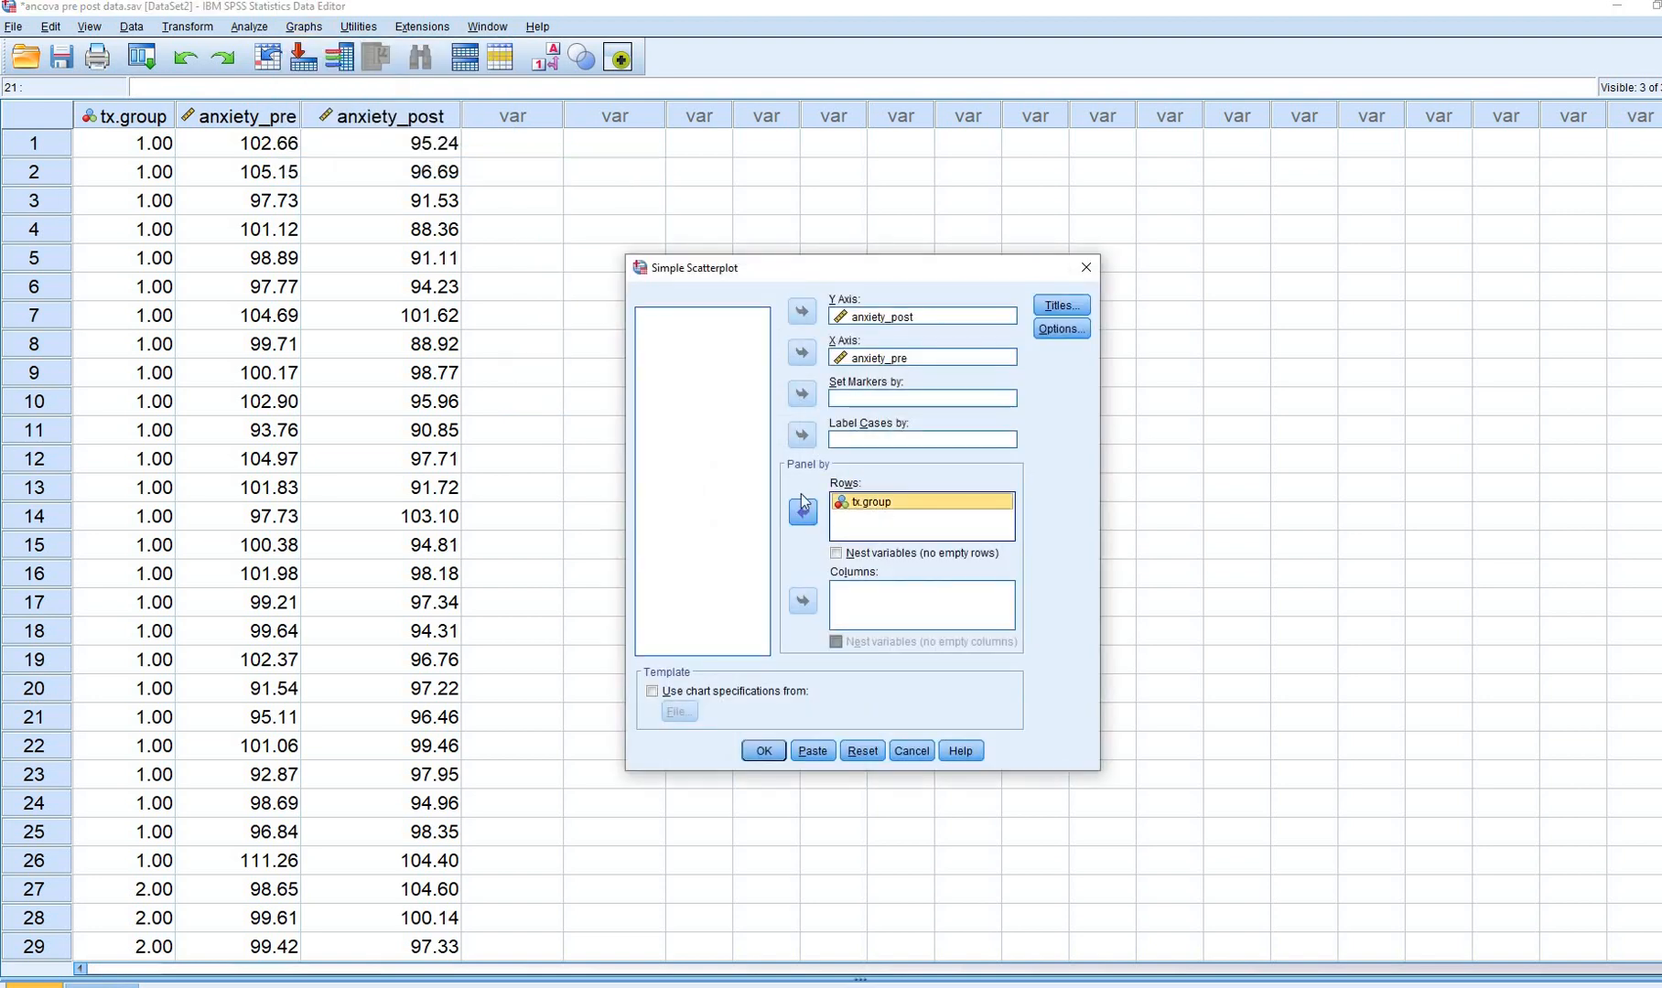
pyautogui.click(803, 512)
pyautogui.click(801, 393)
pyautogui.click(765, 750)
# Open the new scatterplot for editing and add linear fit lines at subgroups without labels attached to the lines
pyautogui.click(840, 697)
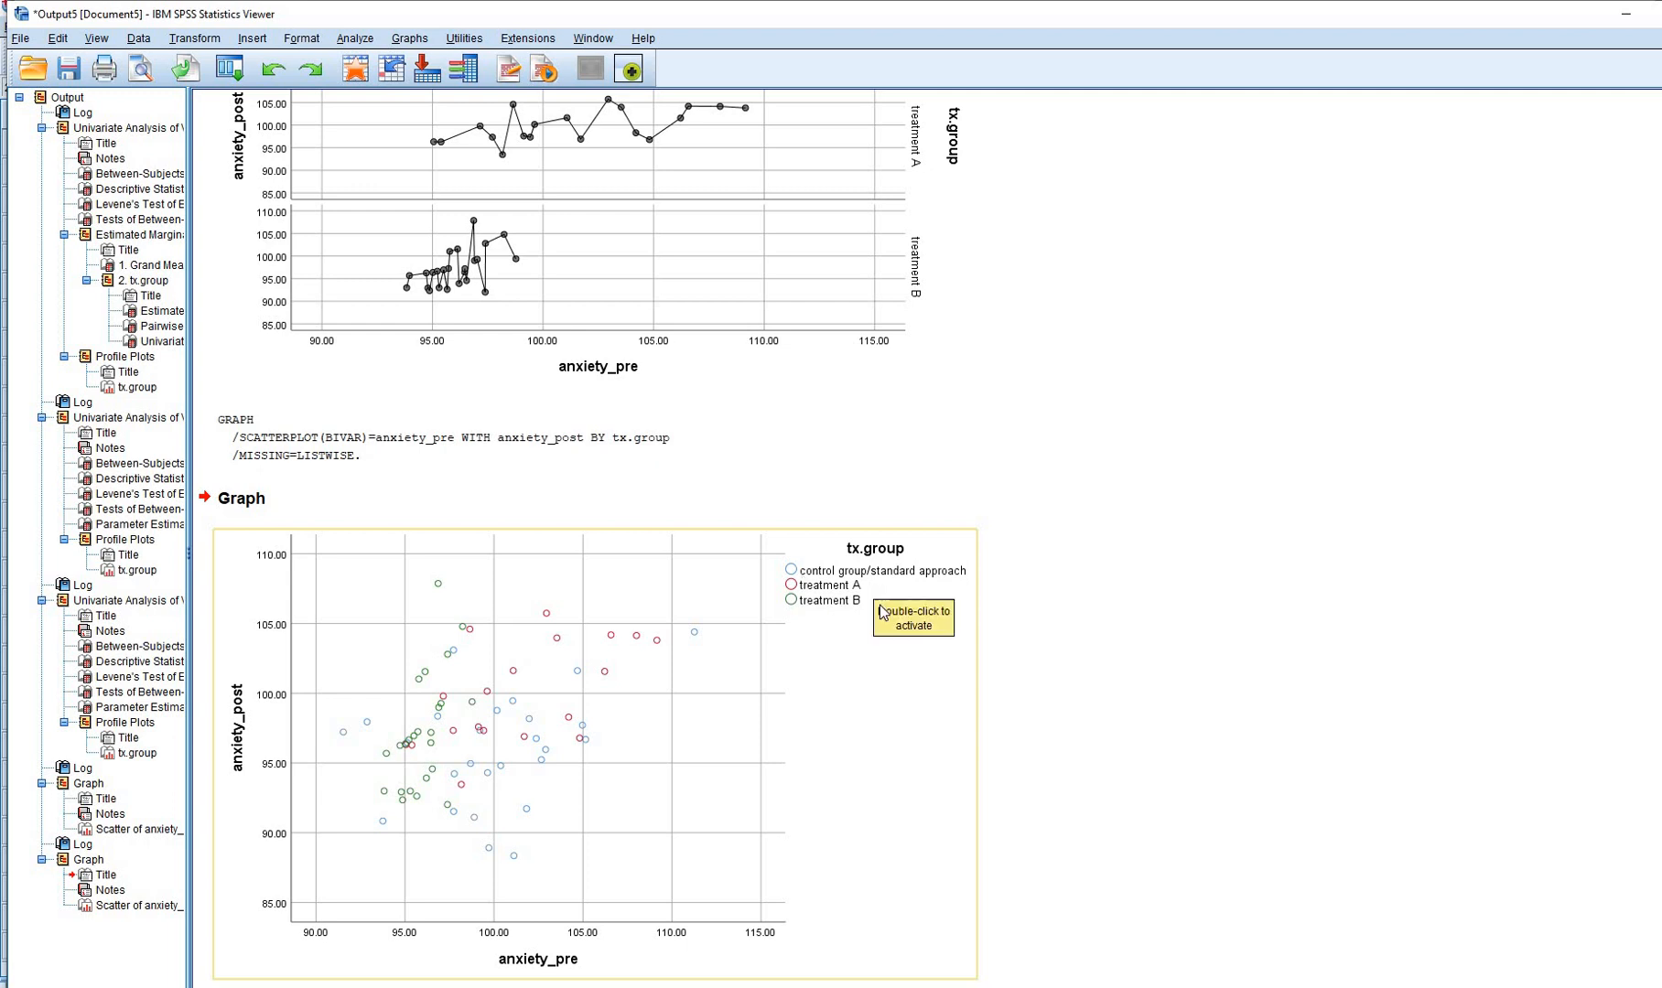
pyautogui.doubleClick(824, 631)
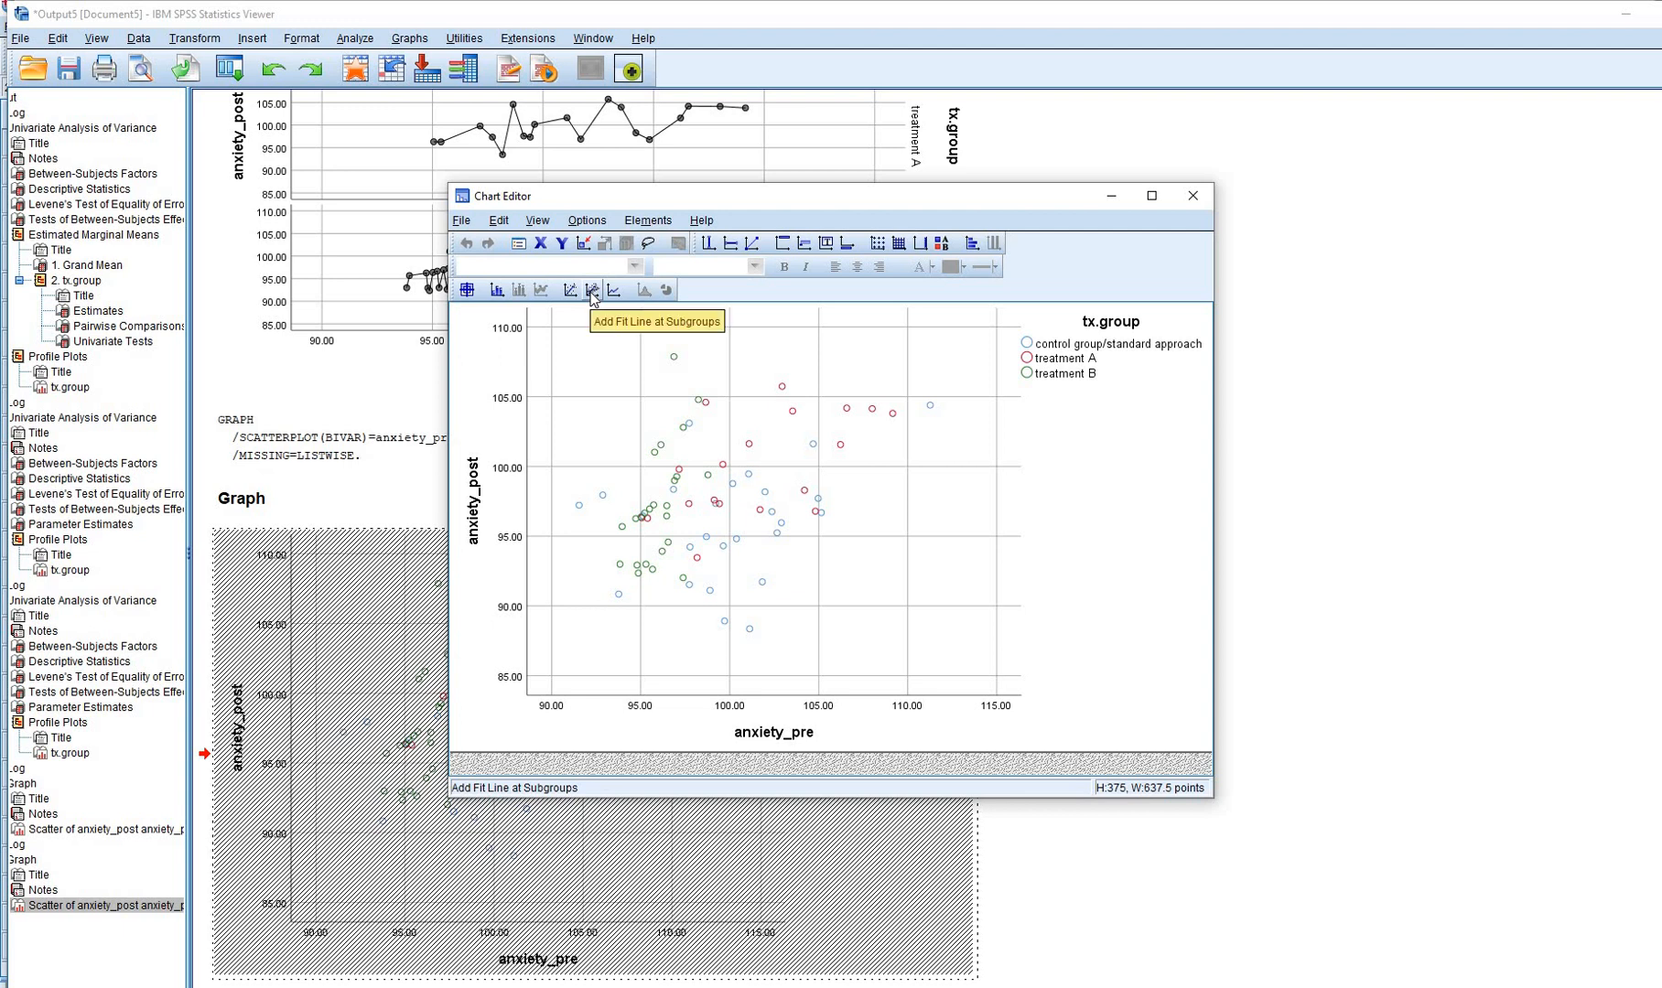
pyautogui.click(592, 290)
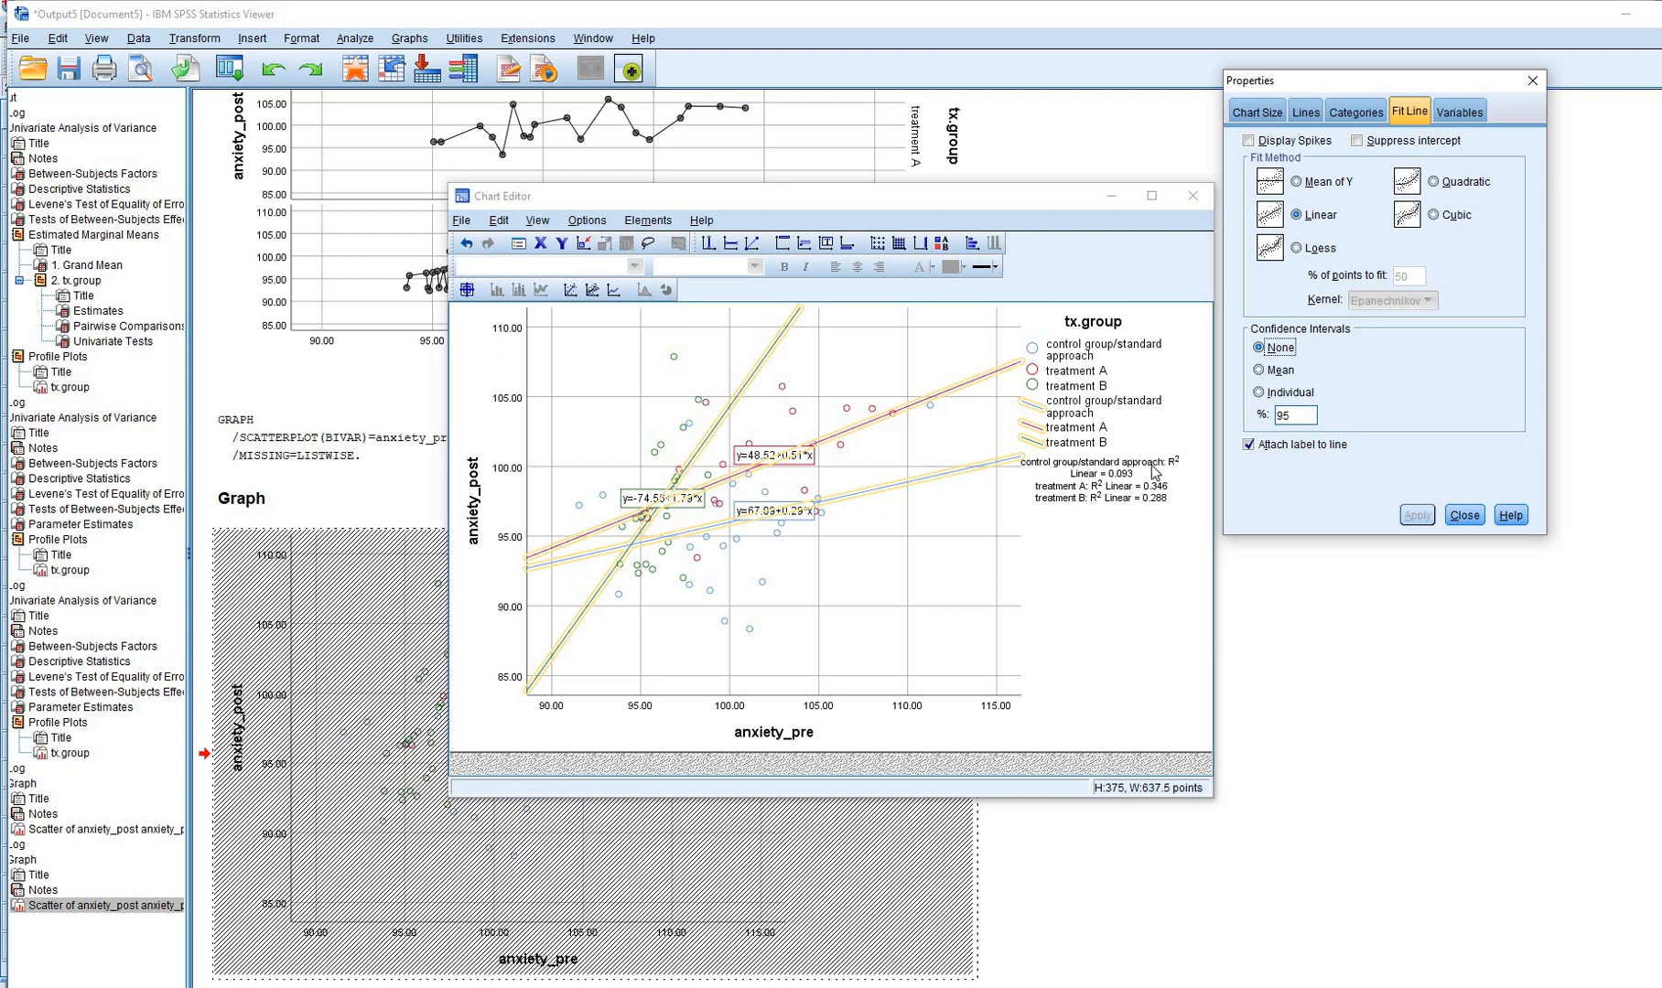
pyautogui.click(1283, 446)
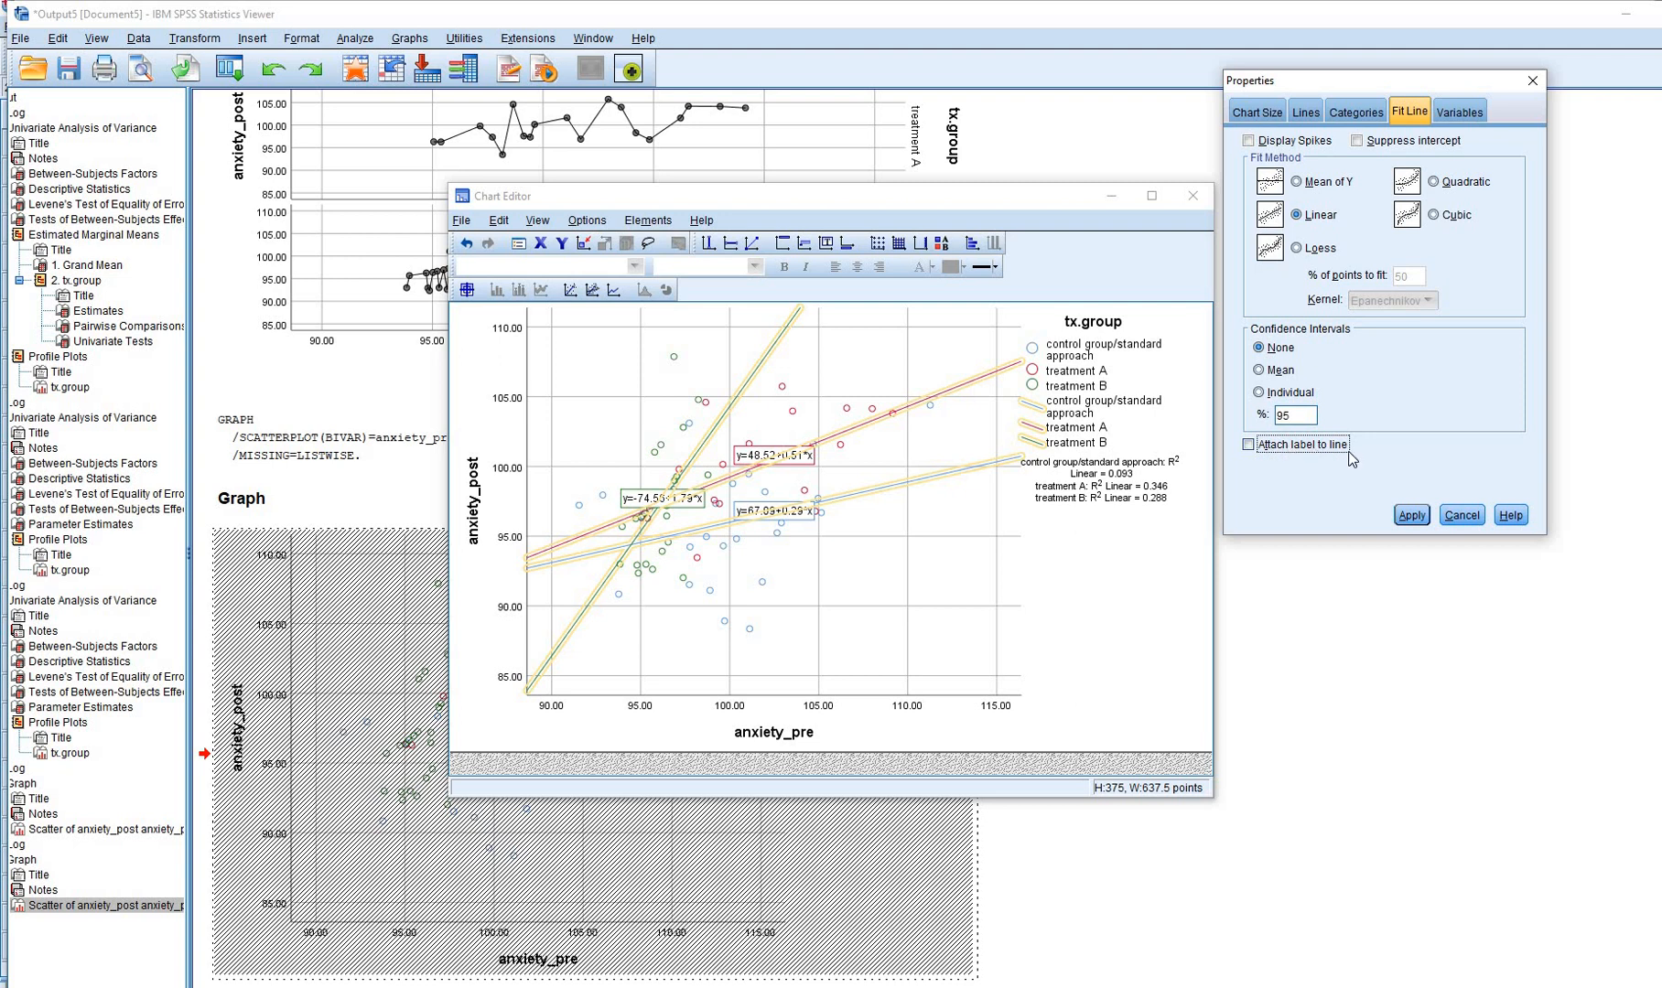
pyautogui.click(1411, 515)
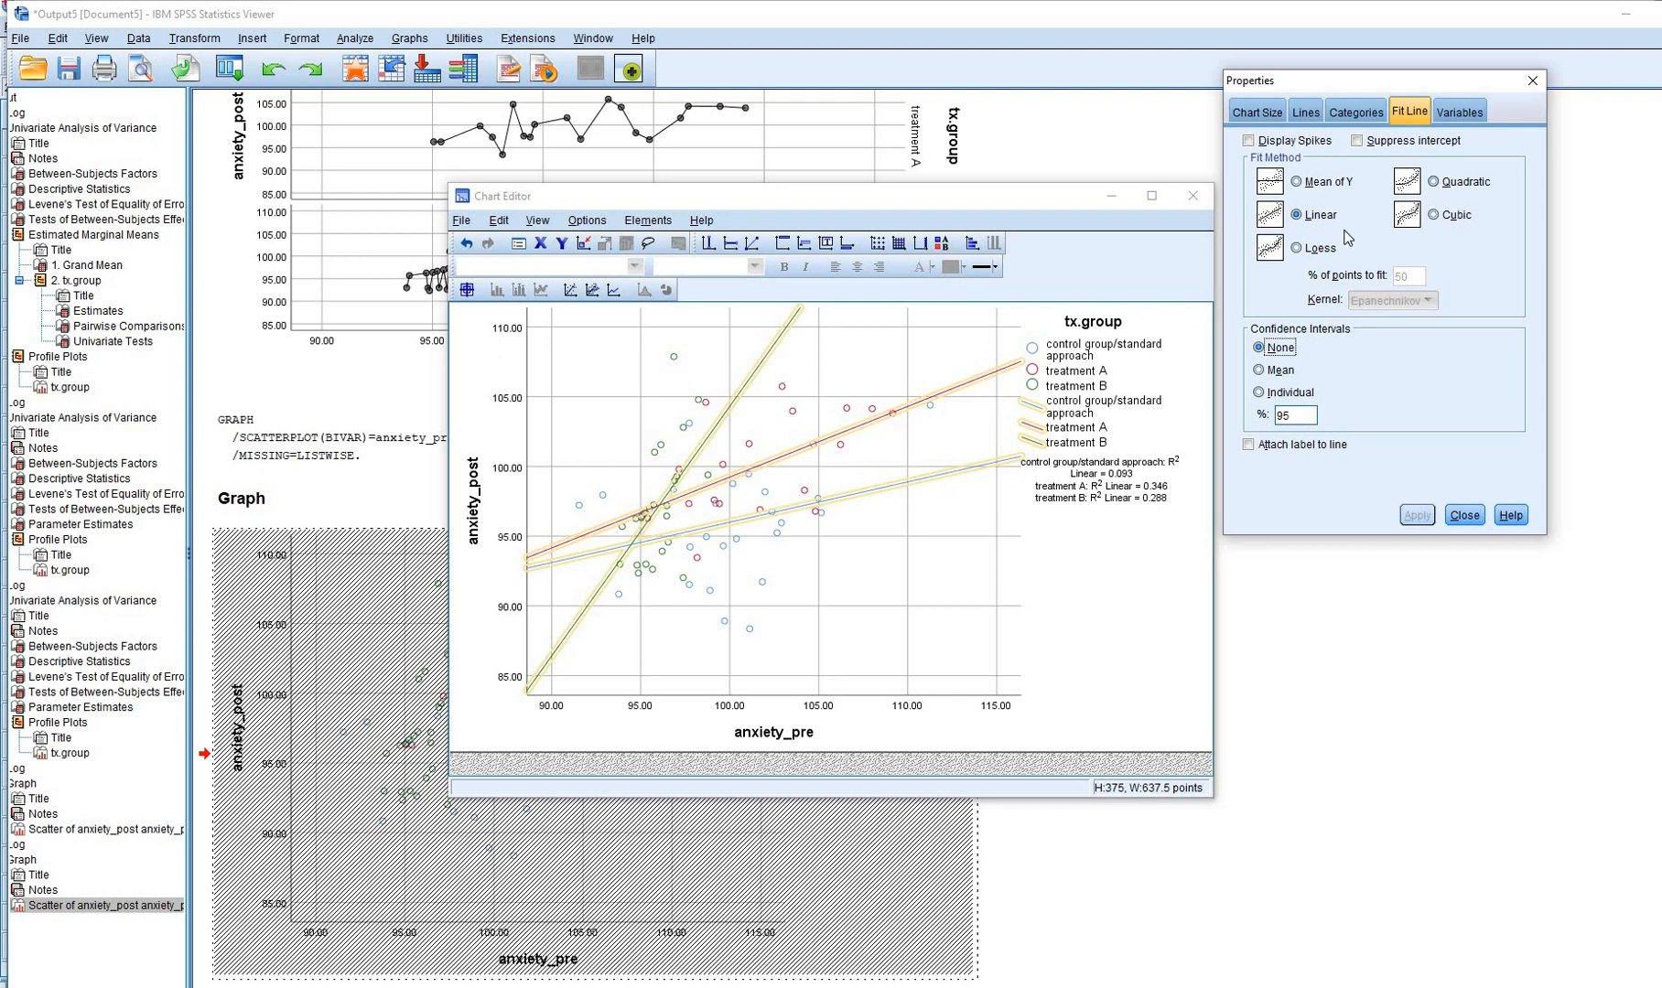
# Change the subgroup fit lines to quadratic and remove the equation labels from the plot
pyautogui.click(1435, 181)
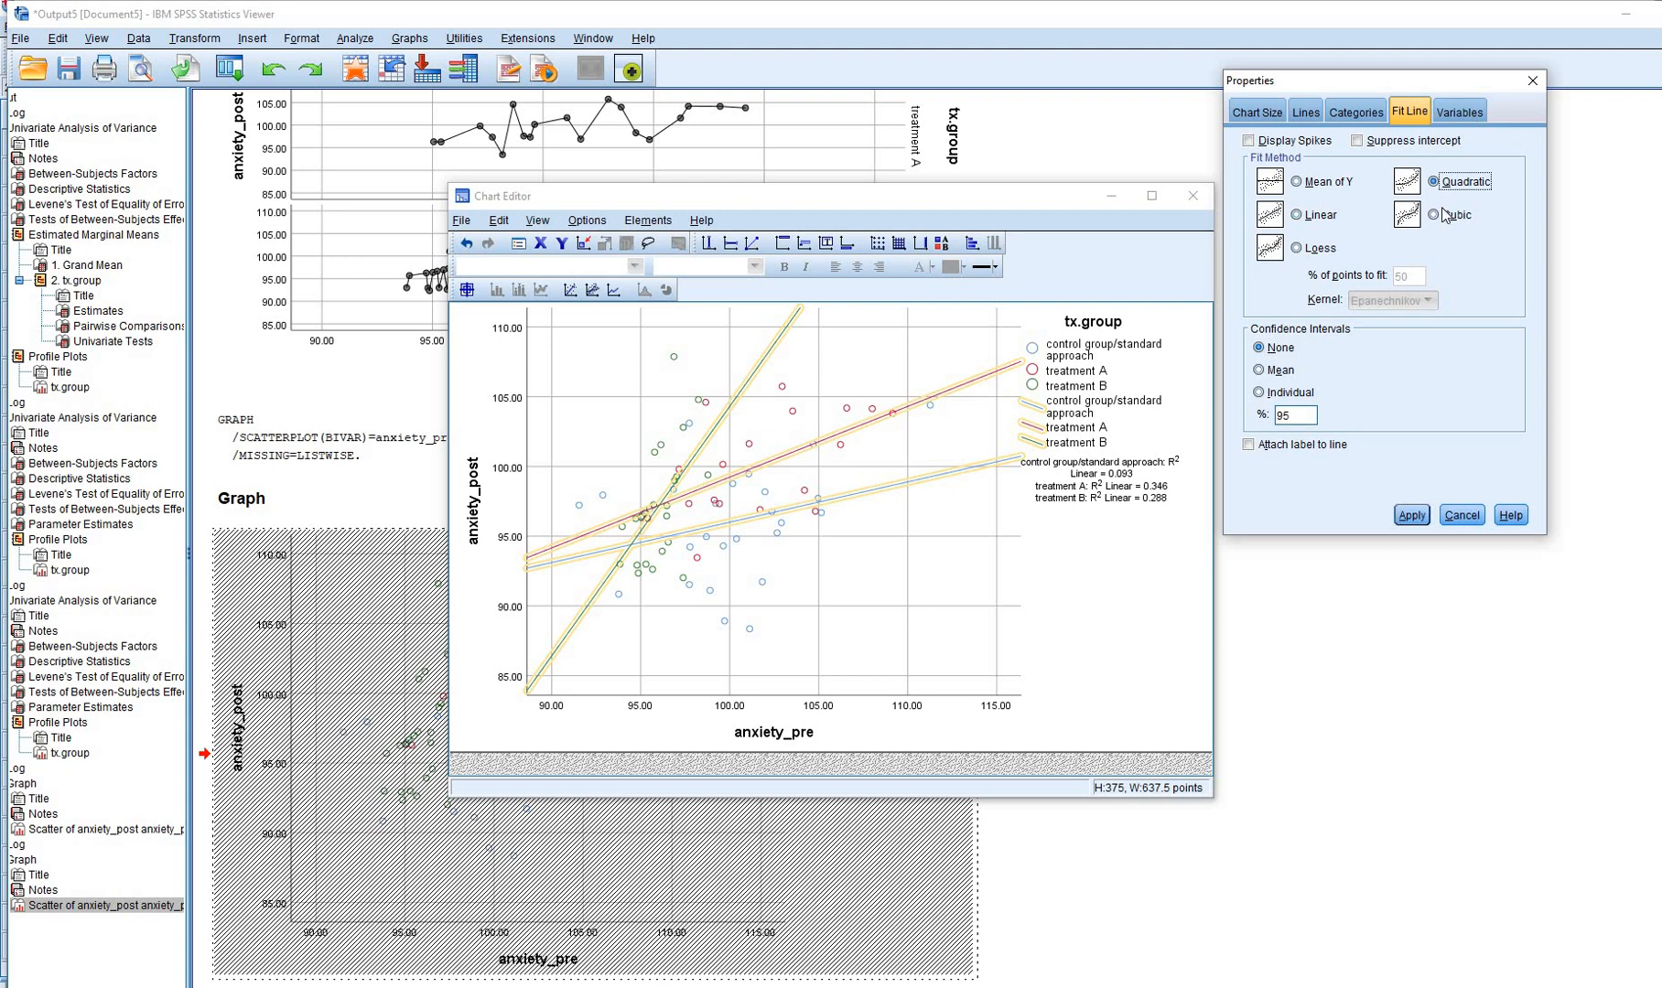
pyautogui.click(1435, 215)
pyautogui.click(1434, 181)
pyautogui.click(1411, 515)
pyautogui.click(1300, 448)
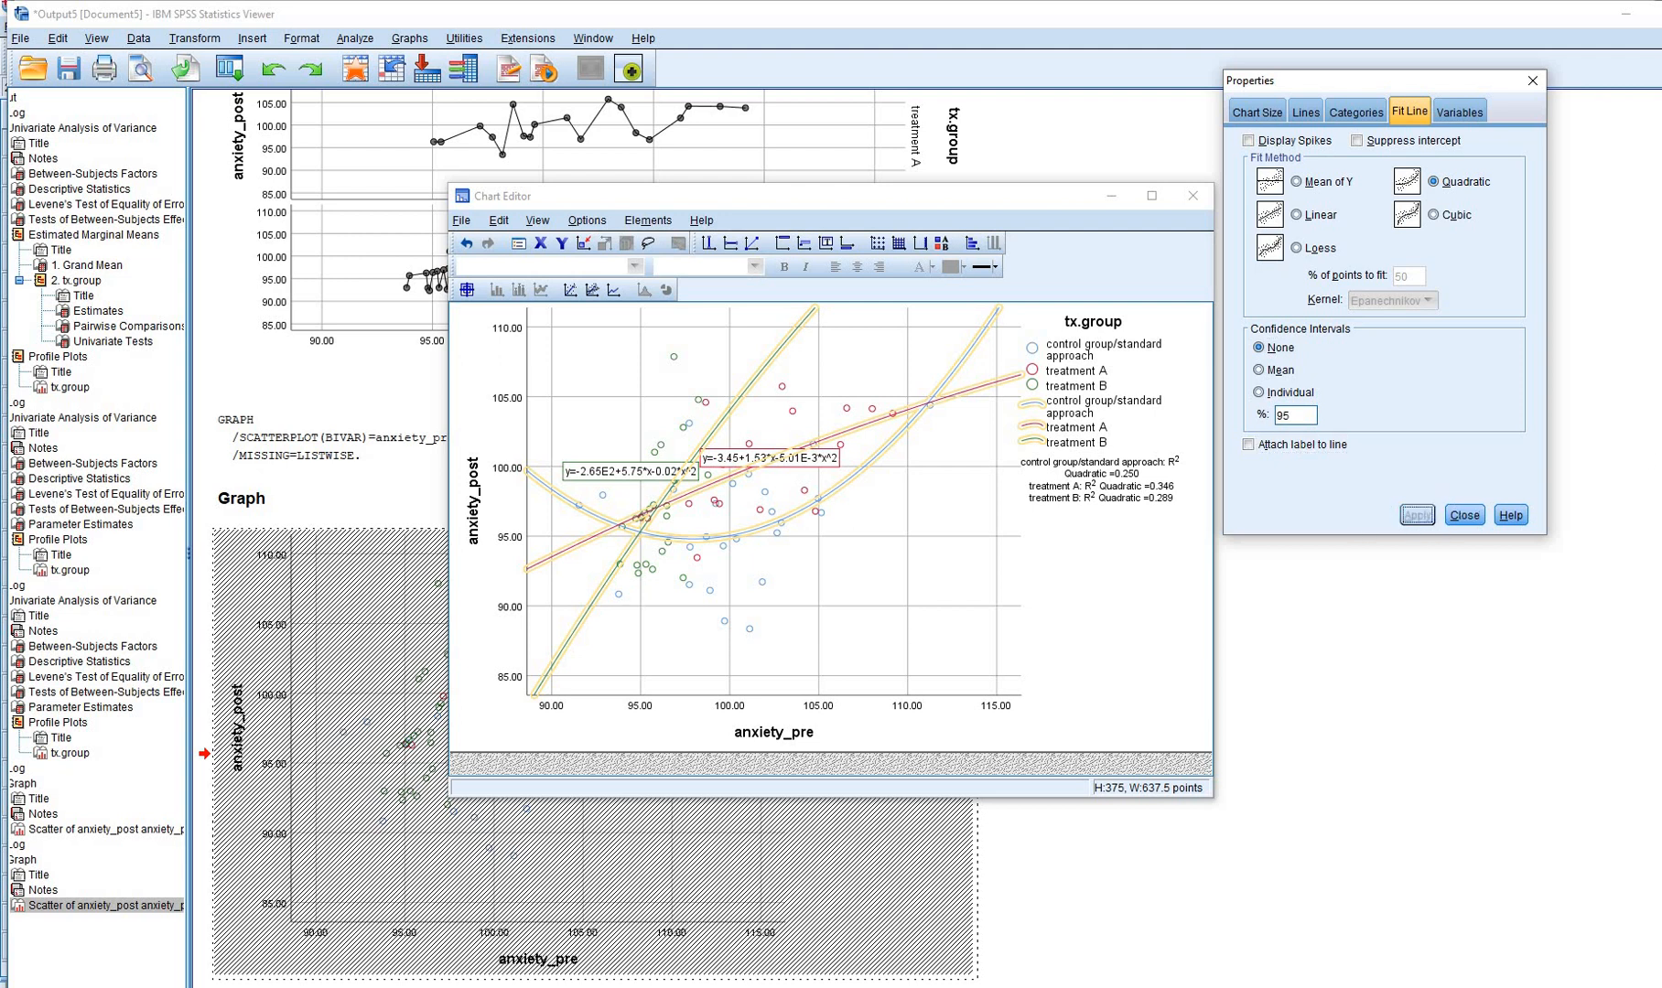
pyautogui.press('Return')
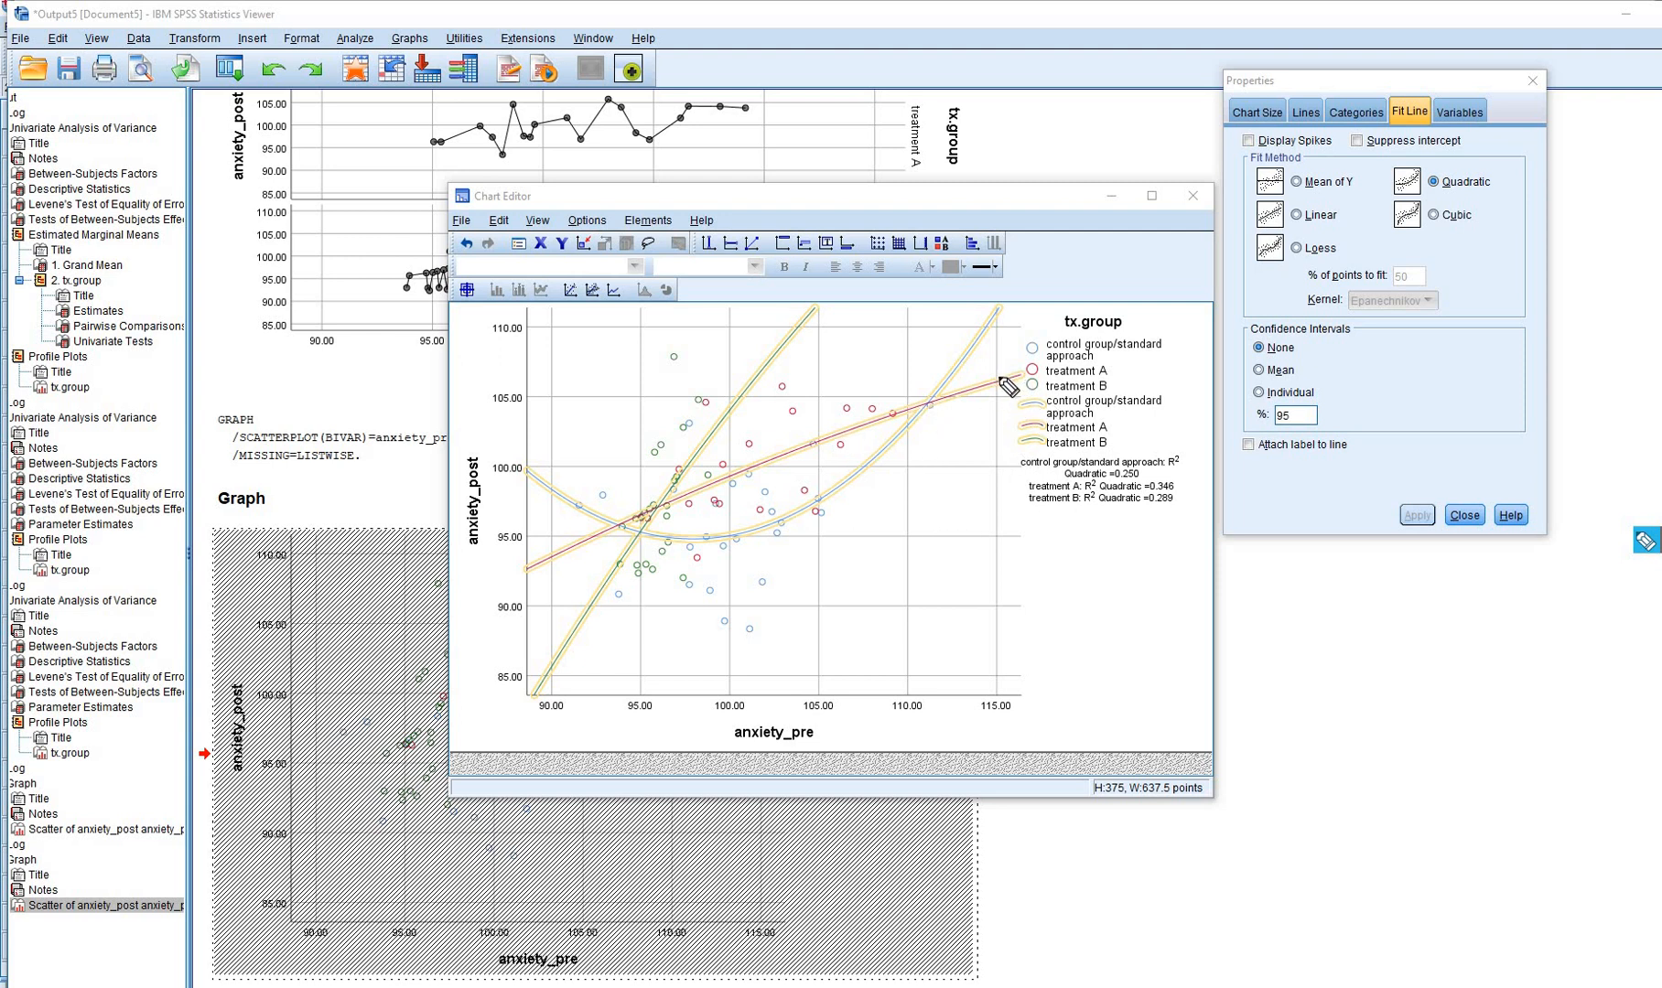
# Examine the shape of the quadratic fit lines for treatment A, treatment B and the control group
pyautogui.moveTo(993, 365)
pyautogui.mouseDown()
pyautogui.moveTo(1001, 376)
pyautogui.moveTo(1013, 356)
pyautogui.mouseUp()
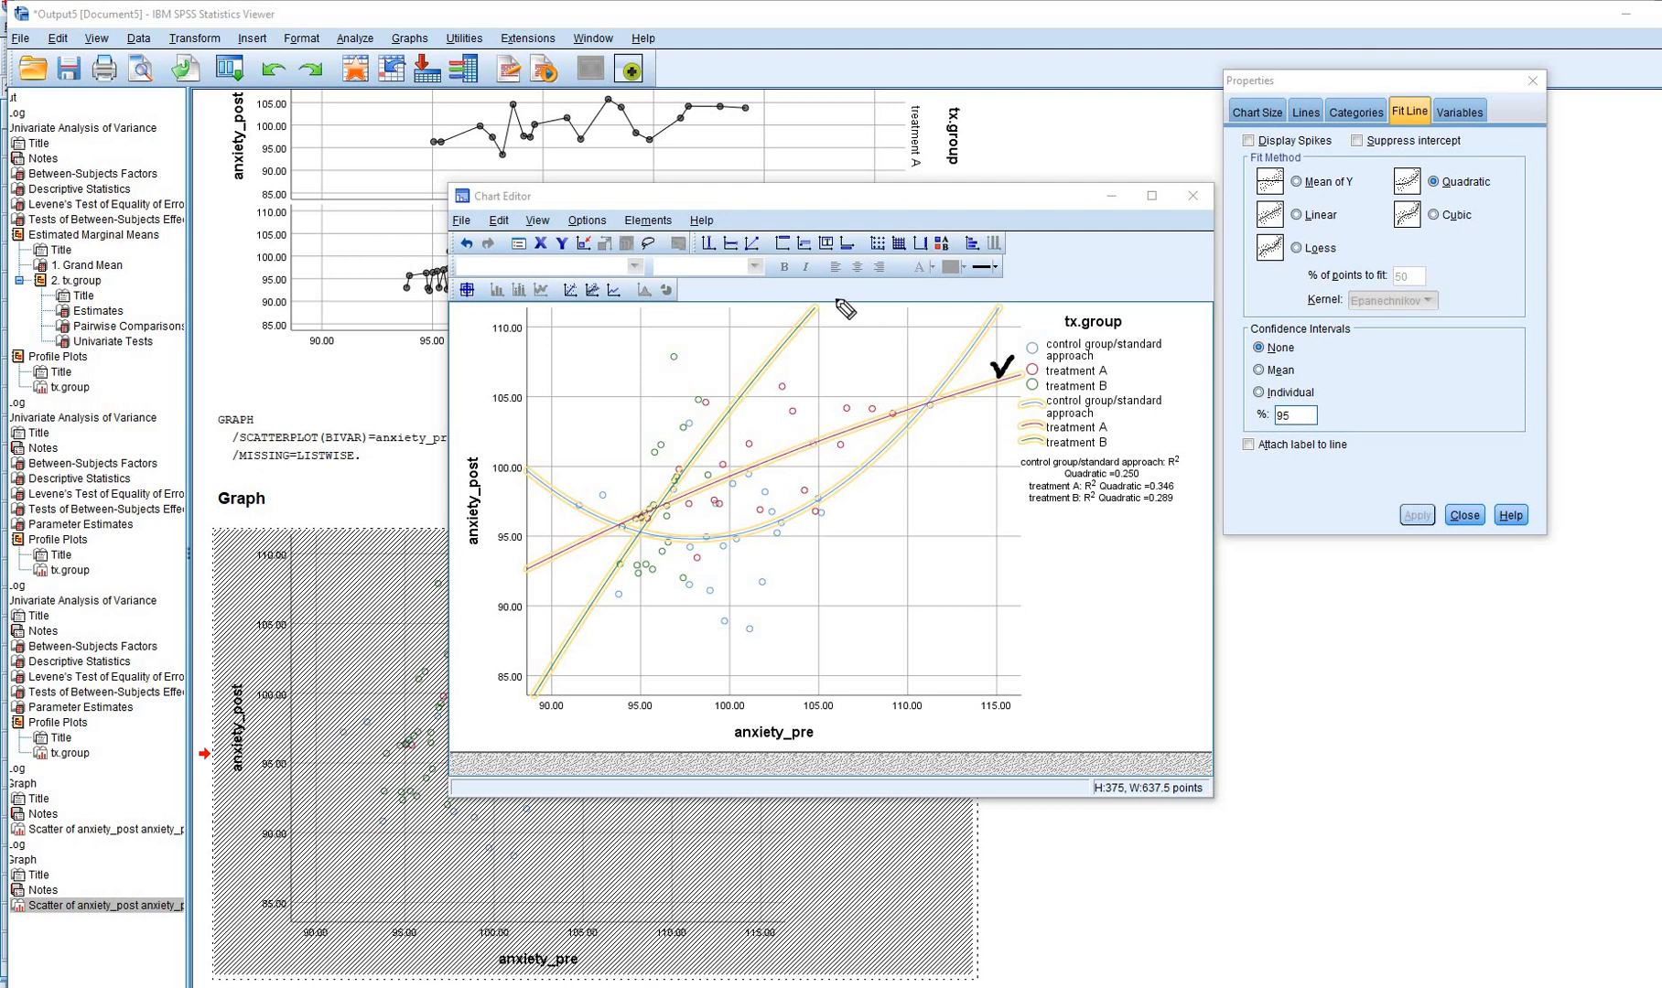
pyautogui.moveTo(824, 296); pyautogui.dragTo(847, 287)
pyautogui.moveTo(1024, 356); pyautogui.dragTo(1037, 355)
pyautogui.moveTo(528, 470)
pyautogui.mouseDown()
pyautogui.moveTo(672, 537)
pyautogui.moveTo(787, 523)
pyautogui.moveTo(926, 430)
pyautogui.moveTo(1003, 312)
pyautogui.mouseUp()
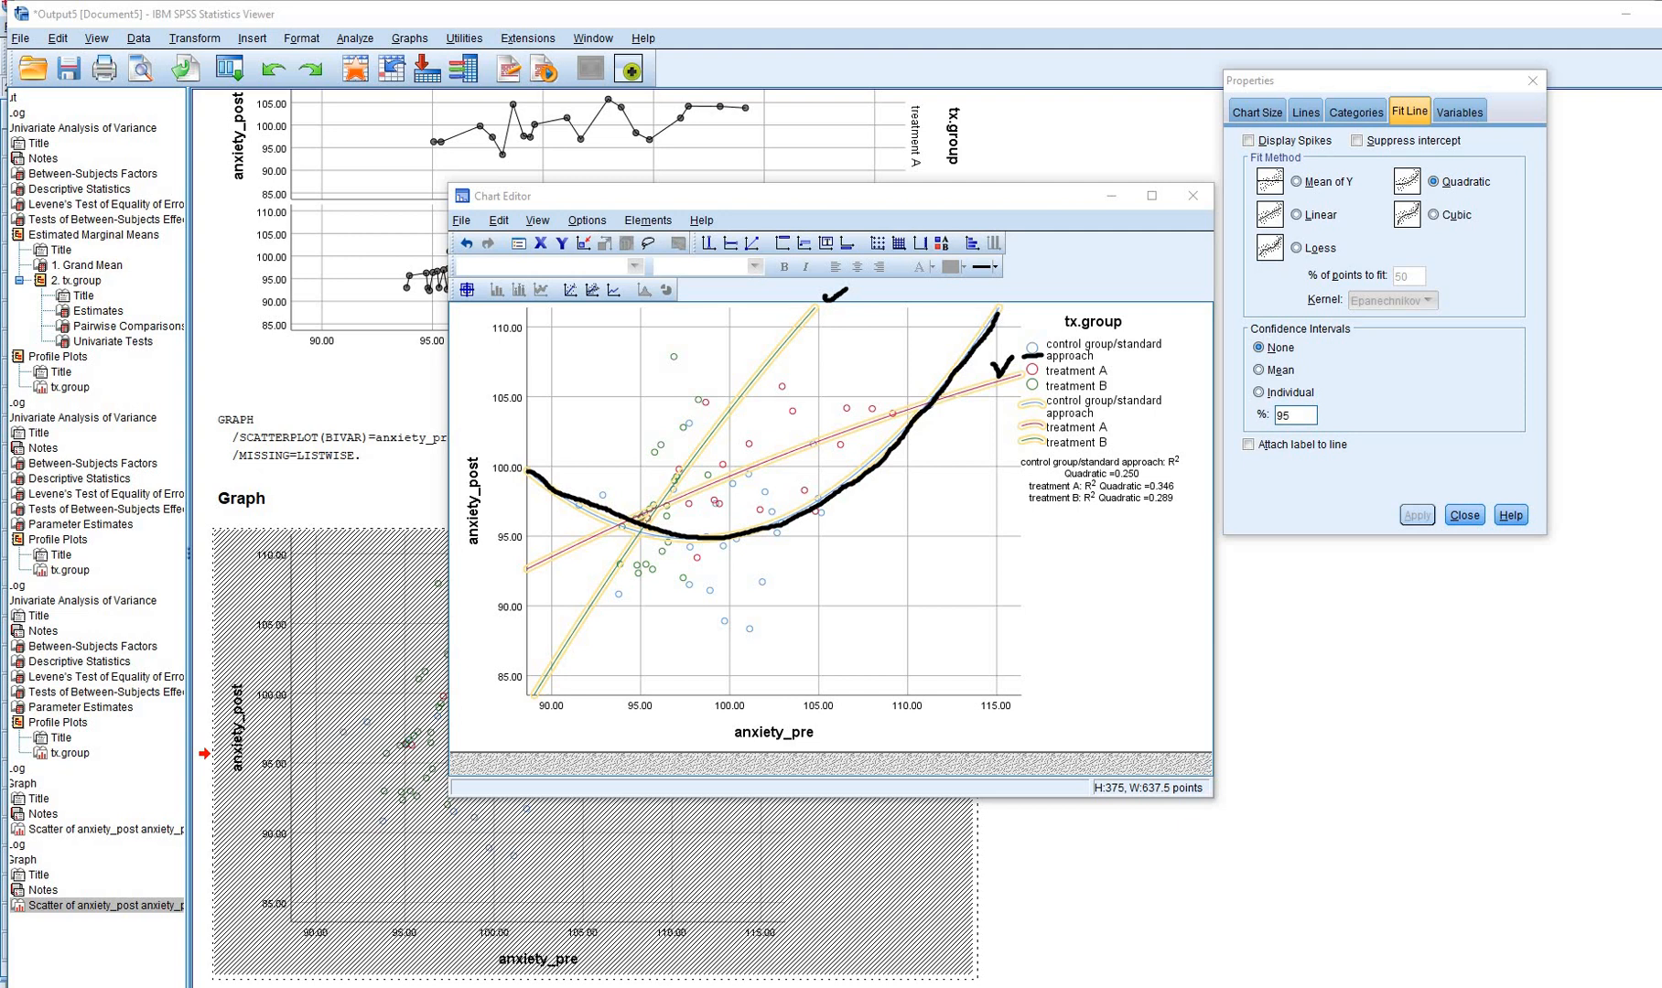
pyautogui.press('Escape')
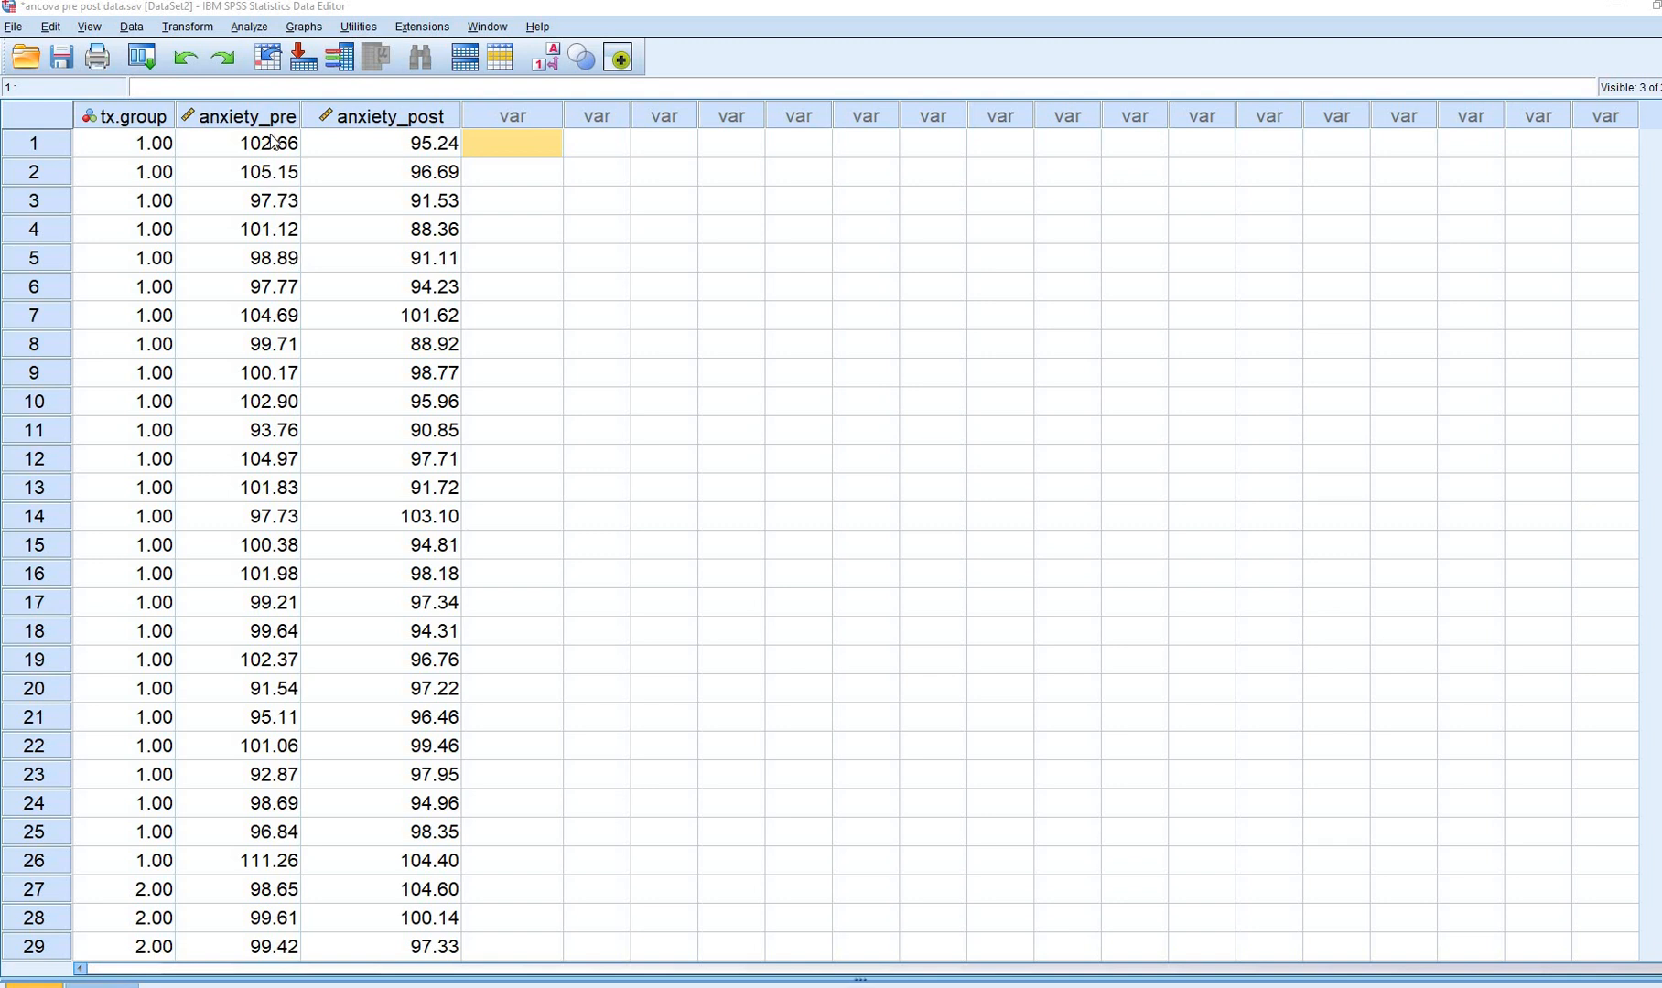
# Rerun the univariate ANCOVA, saving unstandardized predicted values and standardized residuals as new variables
pyautogui.click(256, 34)
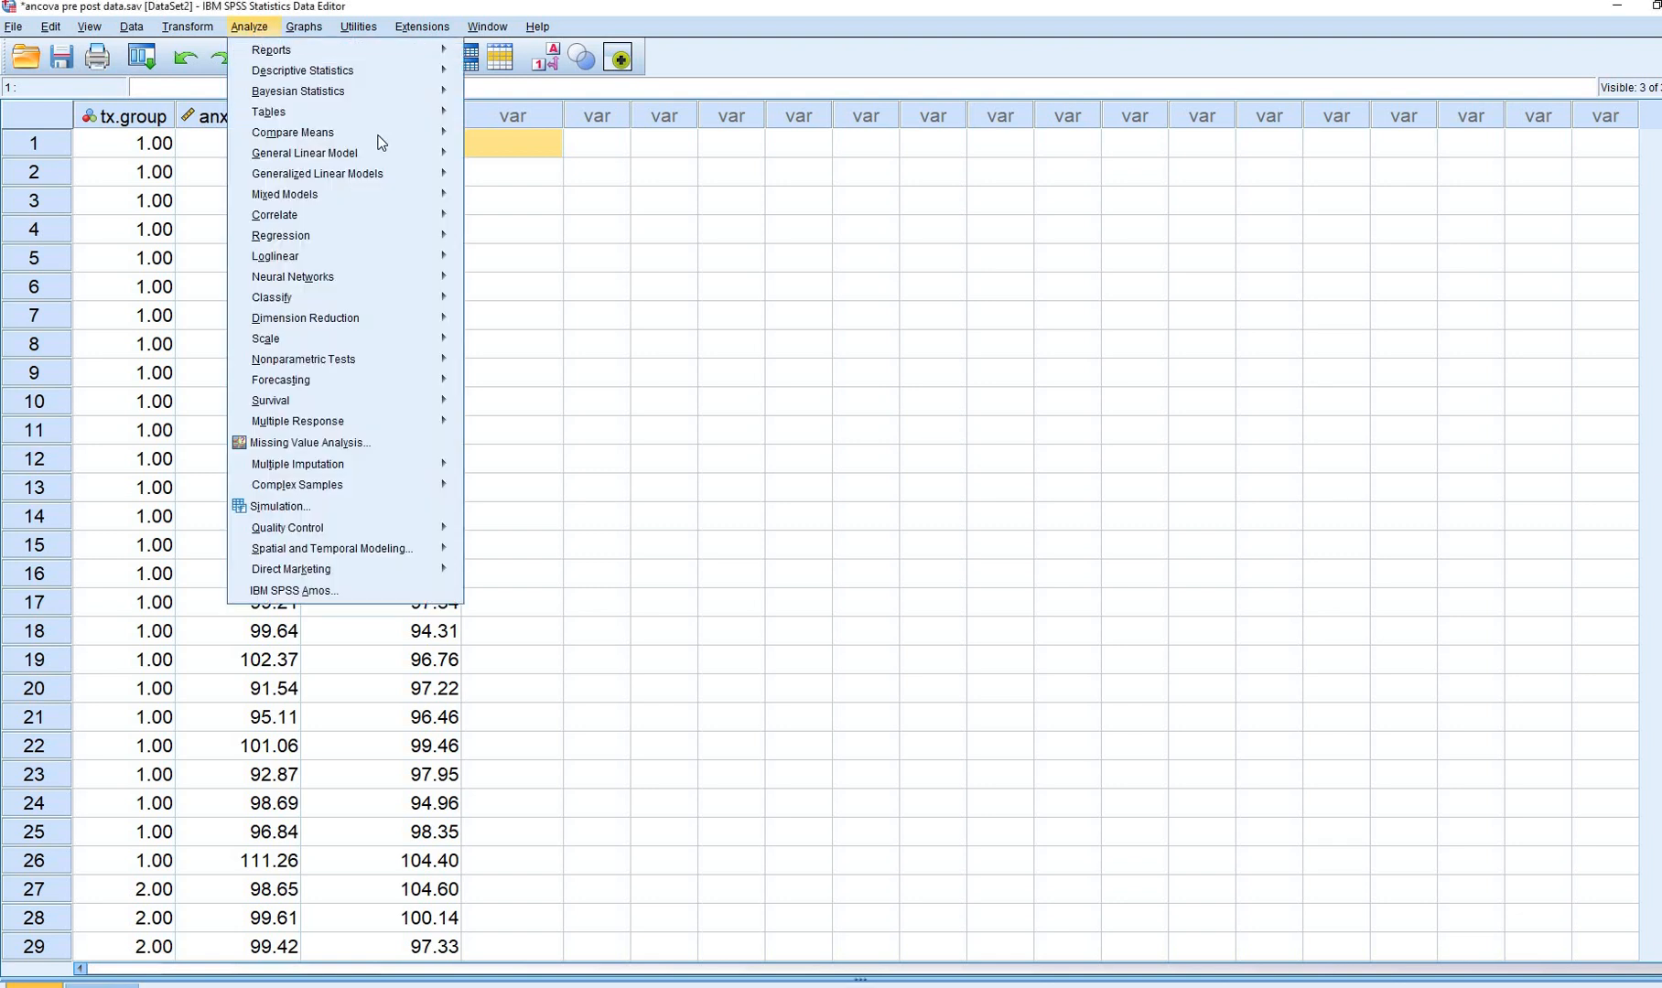
pyautogui.moveTo(412, 152)
pyautogui.click(490, 154)
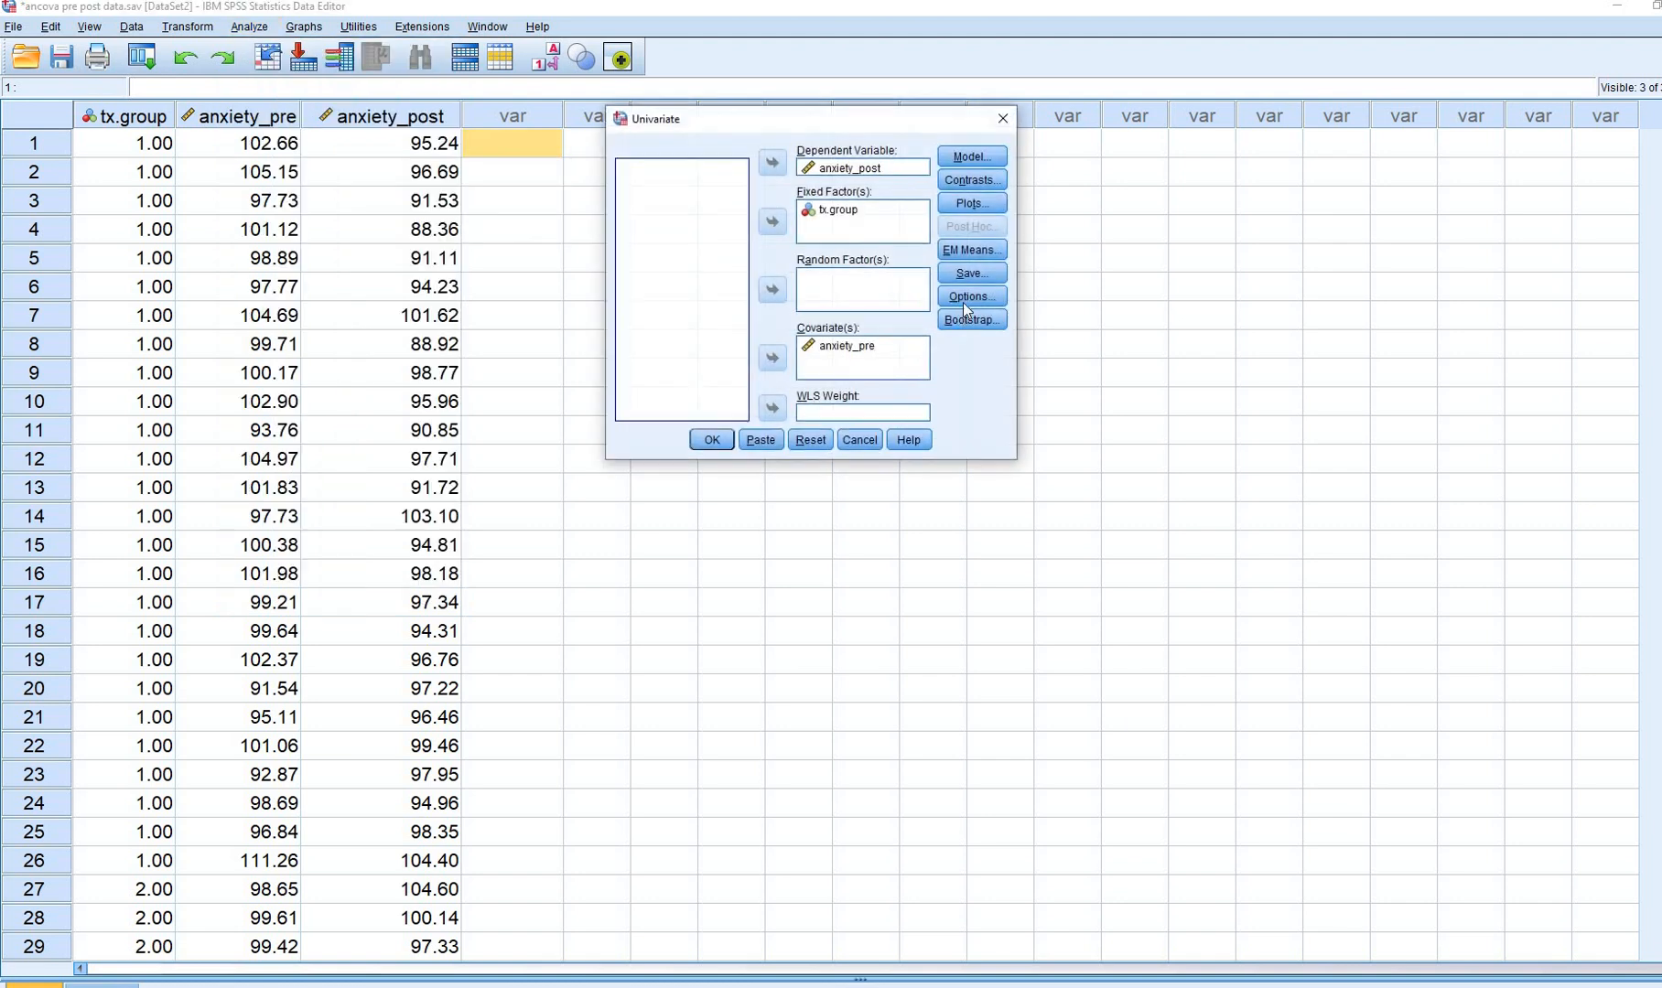
pyautogui.click(966, 272)
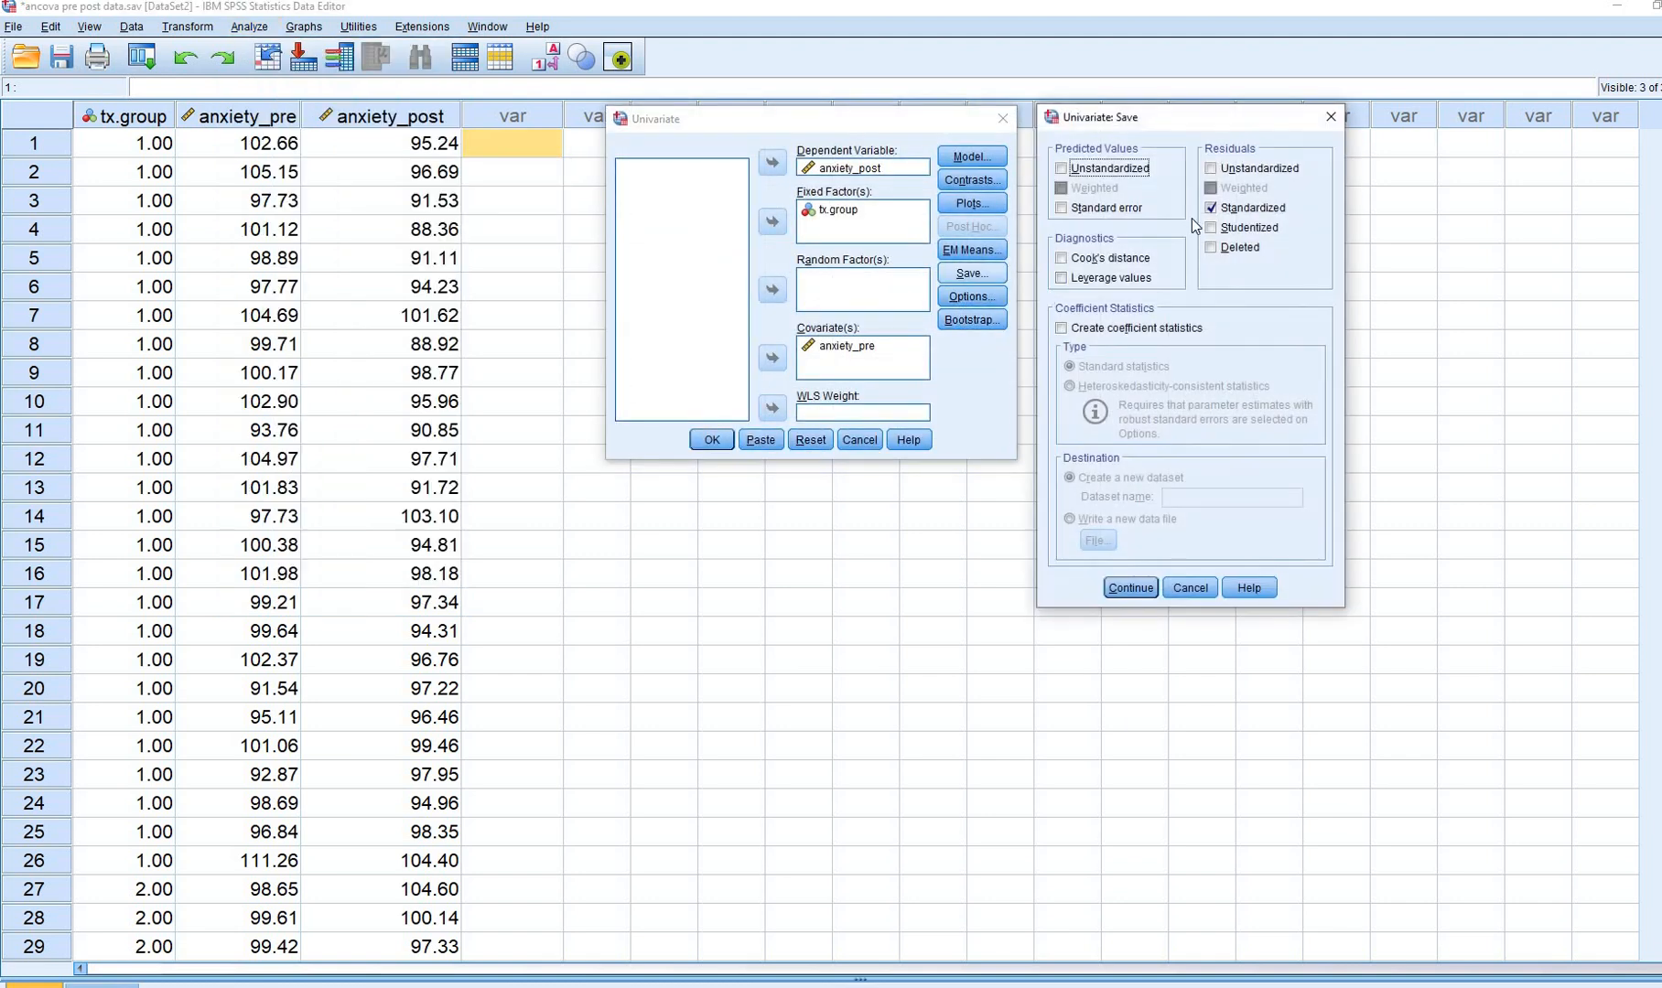
pyautogui.click(1227, 208)
pyautogui.click(1061, 170)
pyautogui.click(1142, 586)
pyautogui.click(713, 440)
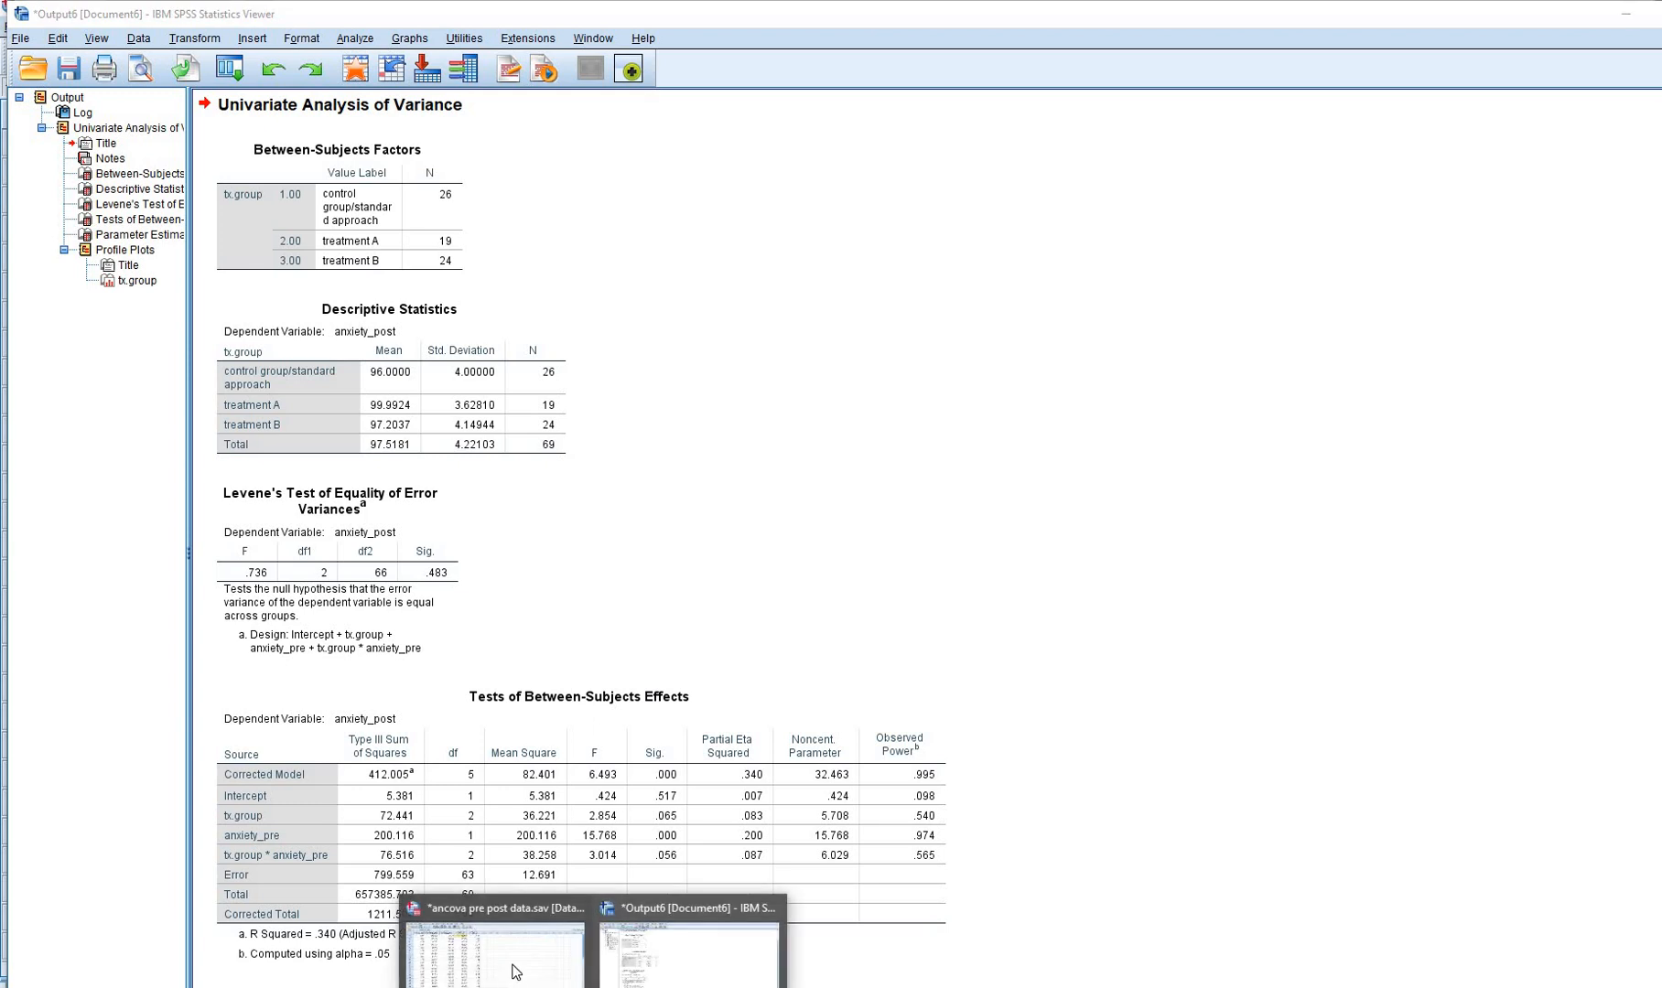
# Switch to the Data Editor and examine the saved PRE_1 and ZRE_1 columns across all cases
pyautogui.click(512, 985)
pyautogui.click(543, 119)
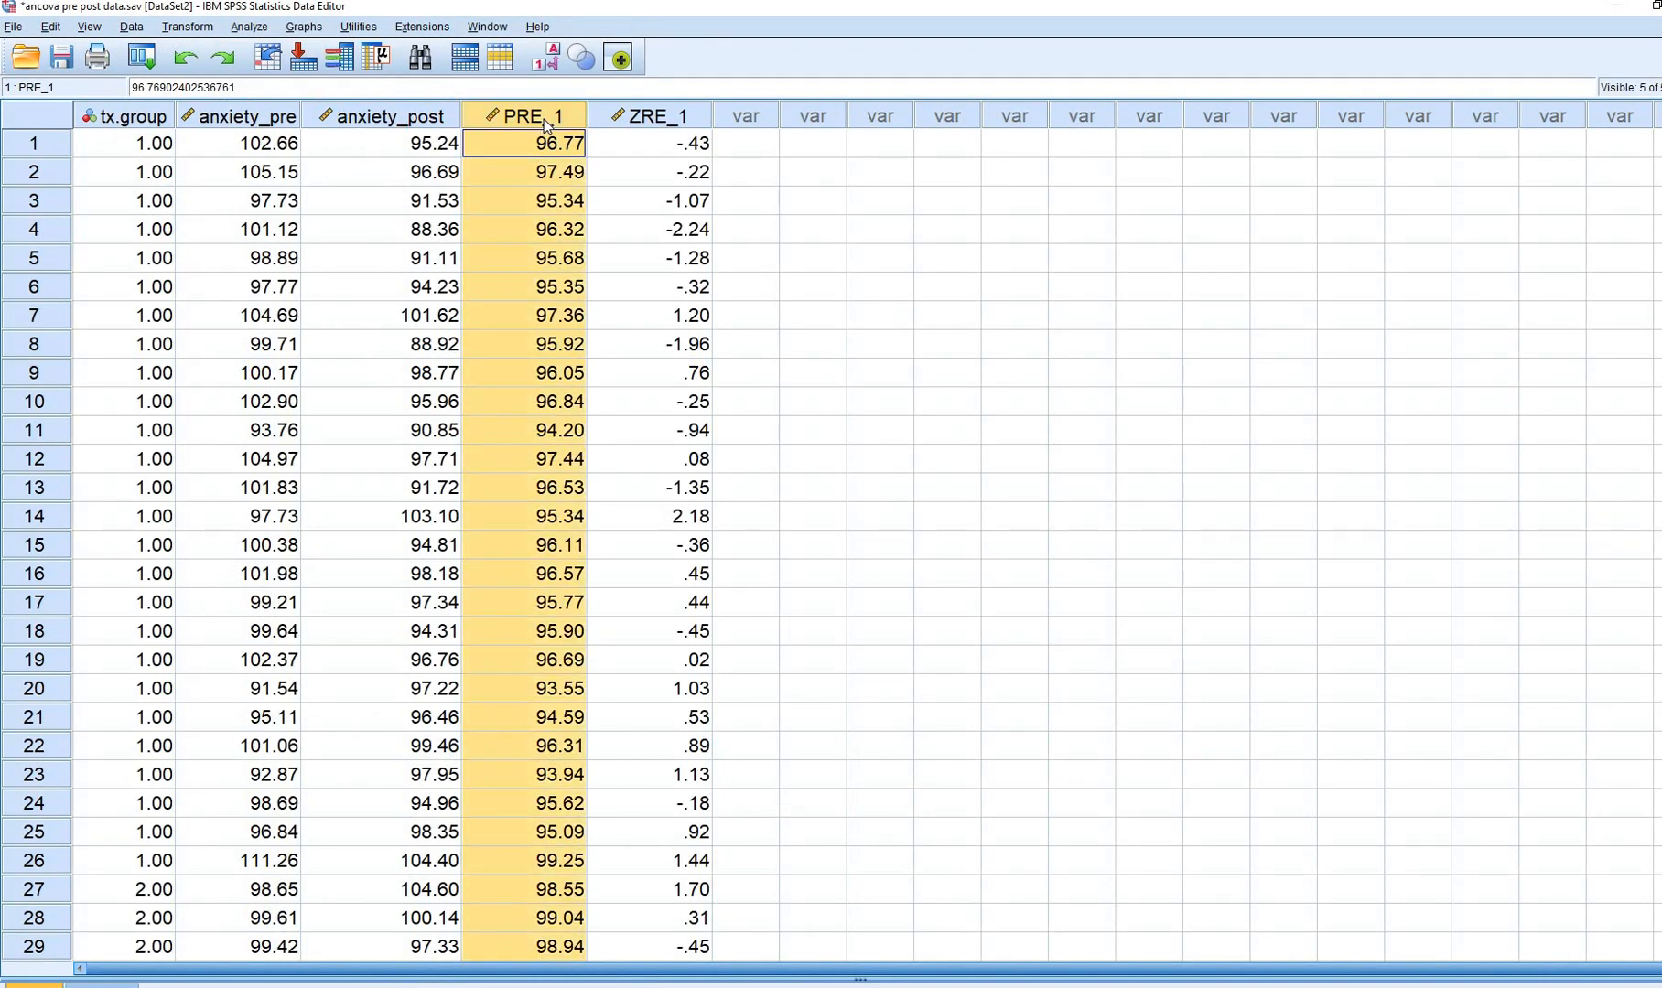
pyautogui.click(661, 115)
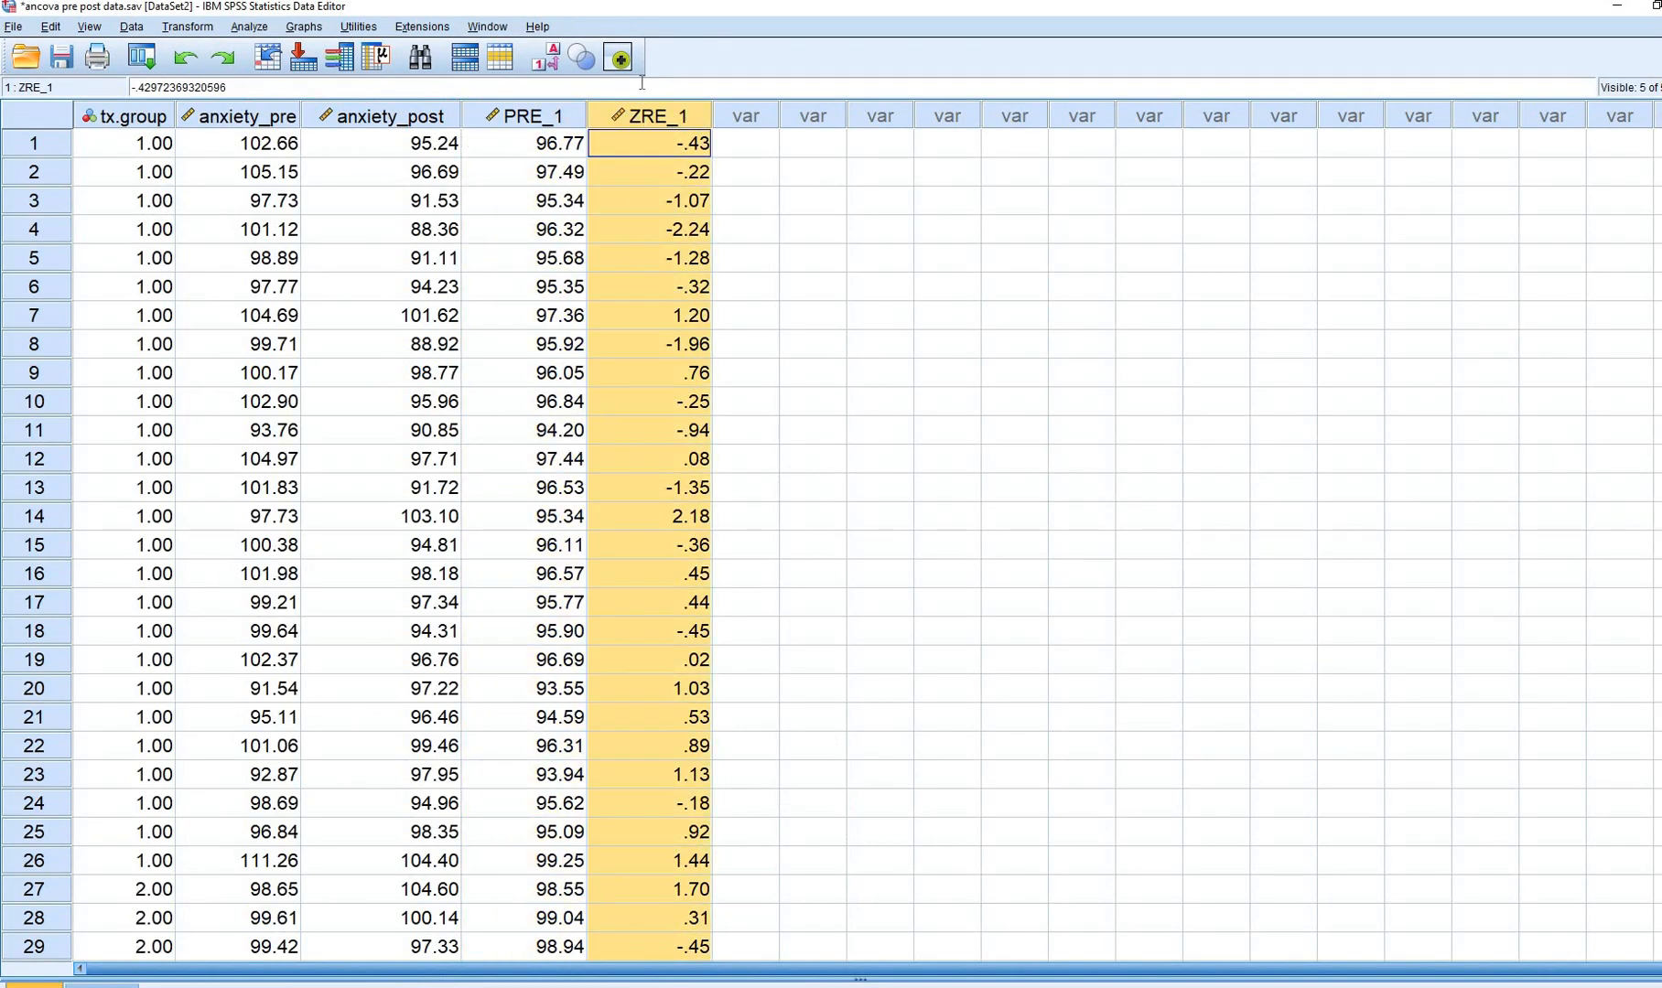
pyautogui.click(720, 164)
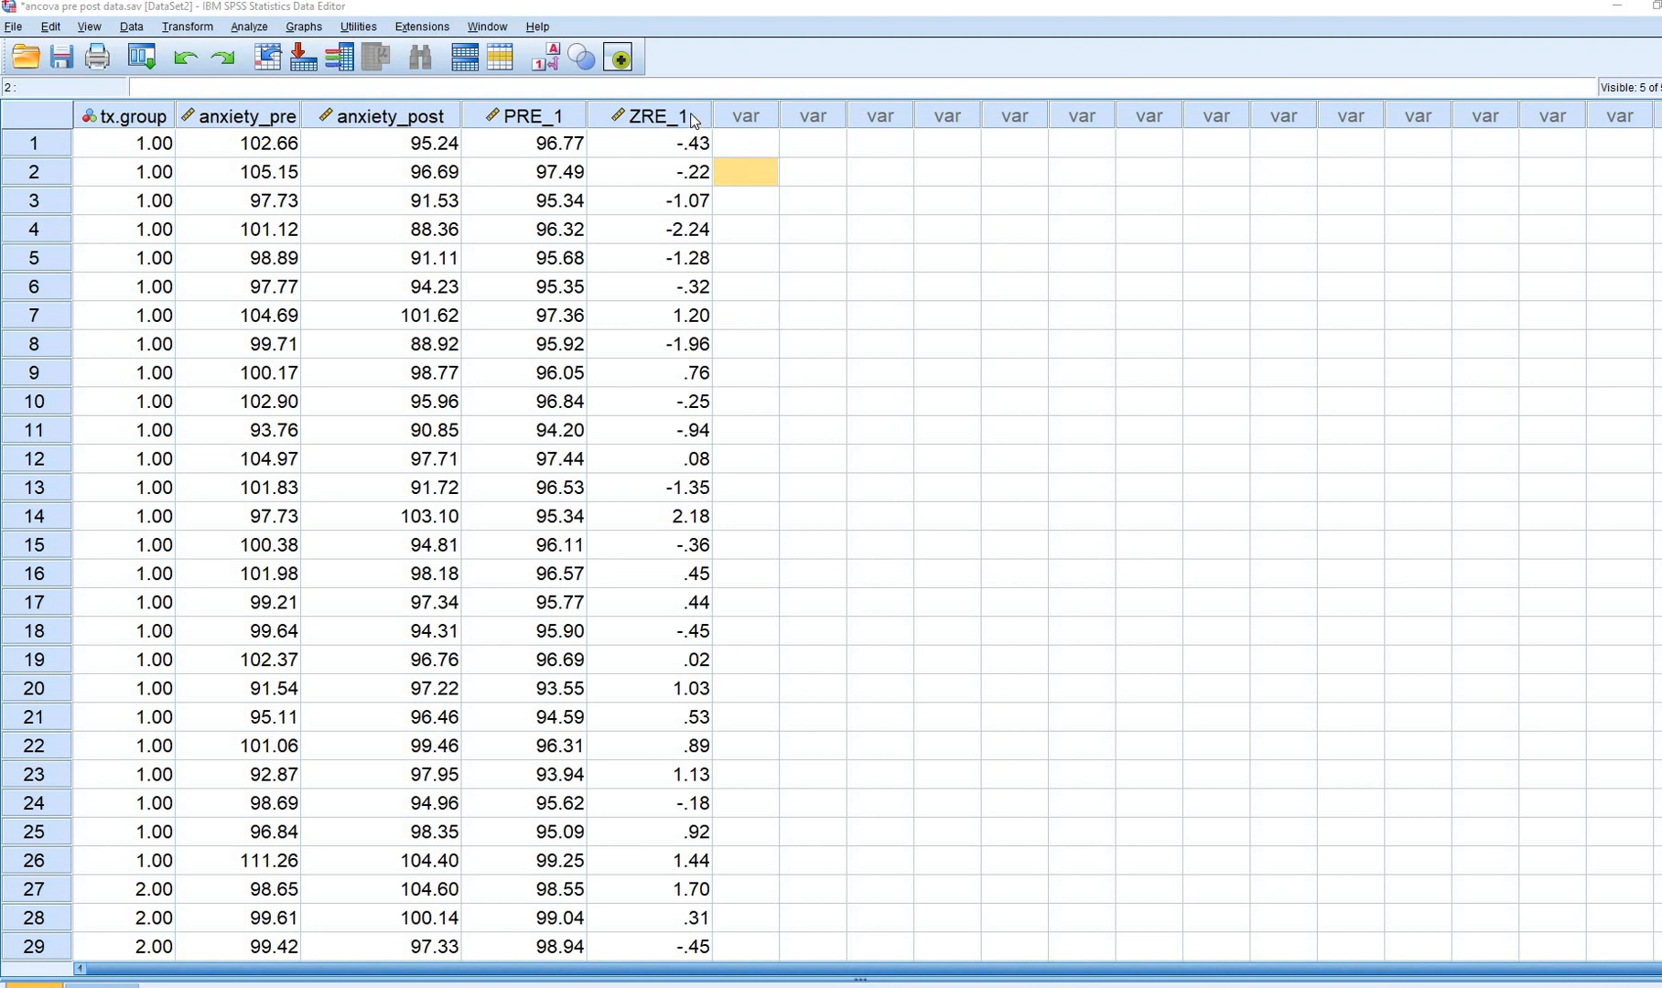
pyautogui.click(650, 122)
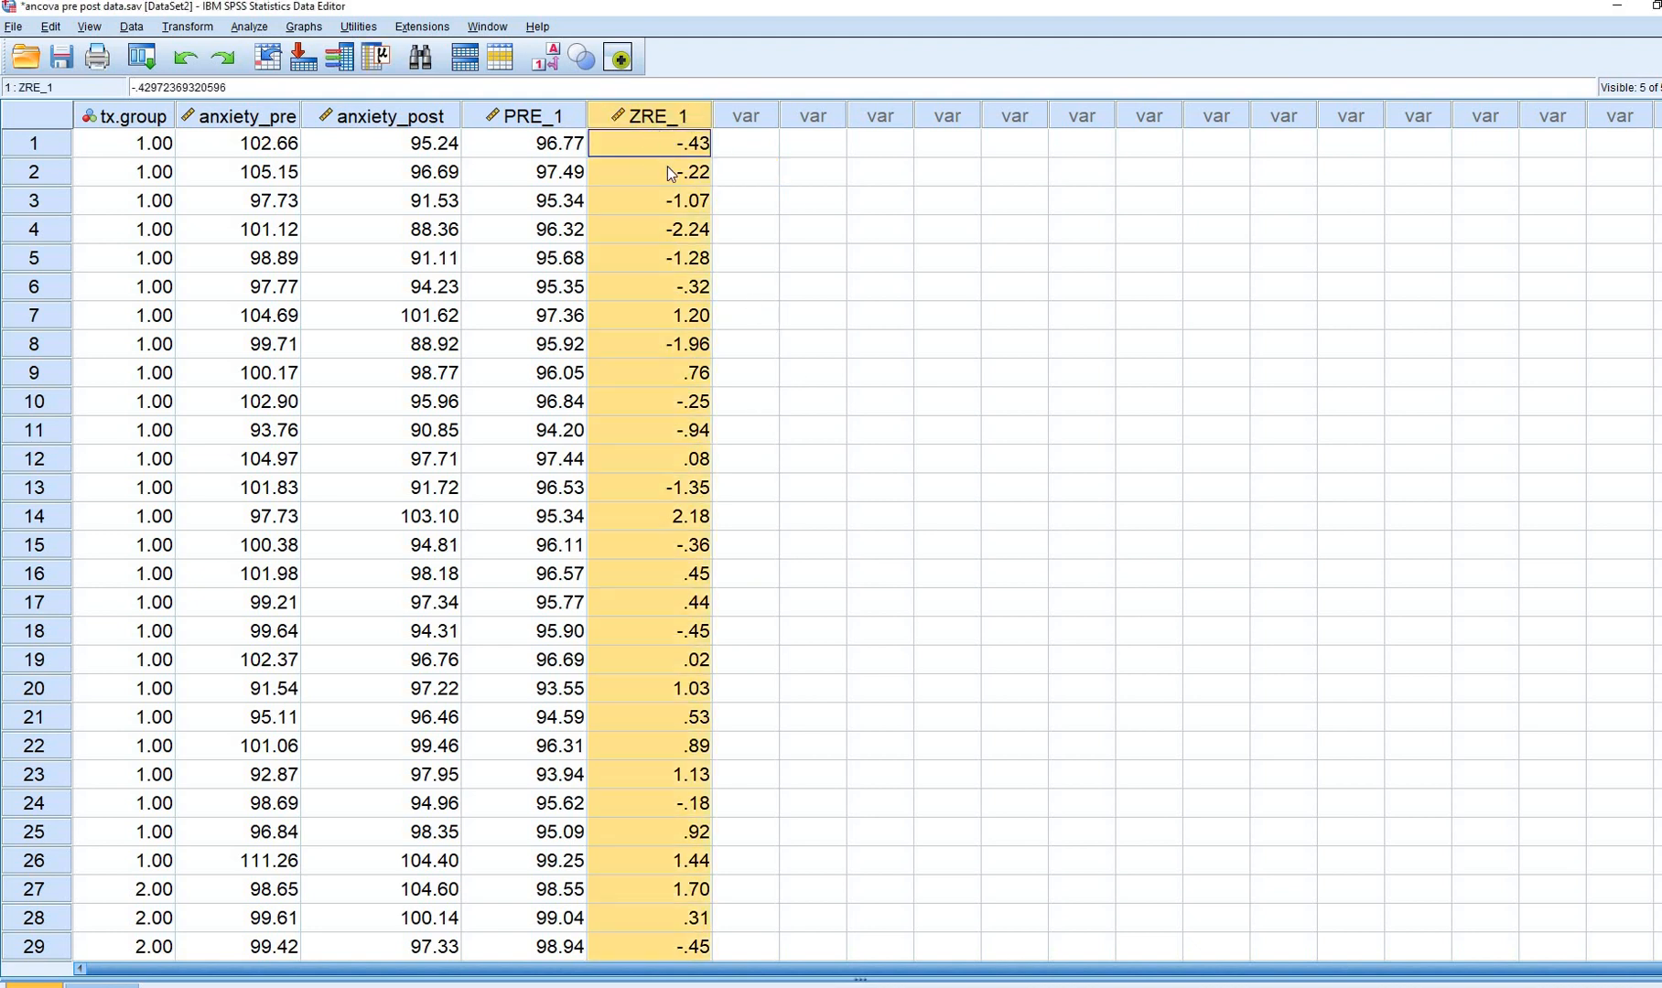
pyautogui.scroll(-14, 699, 228)
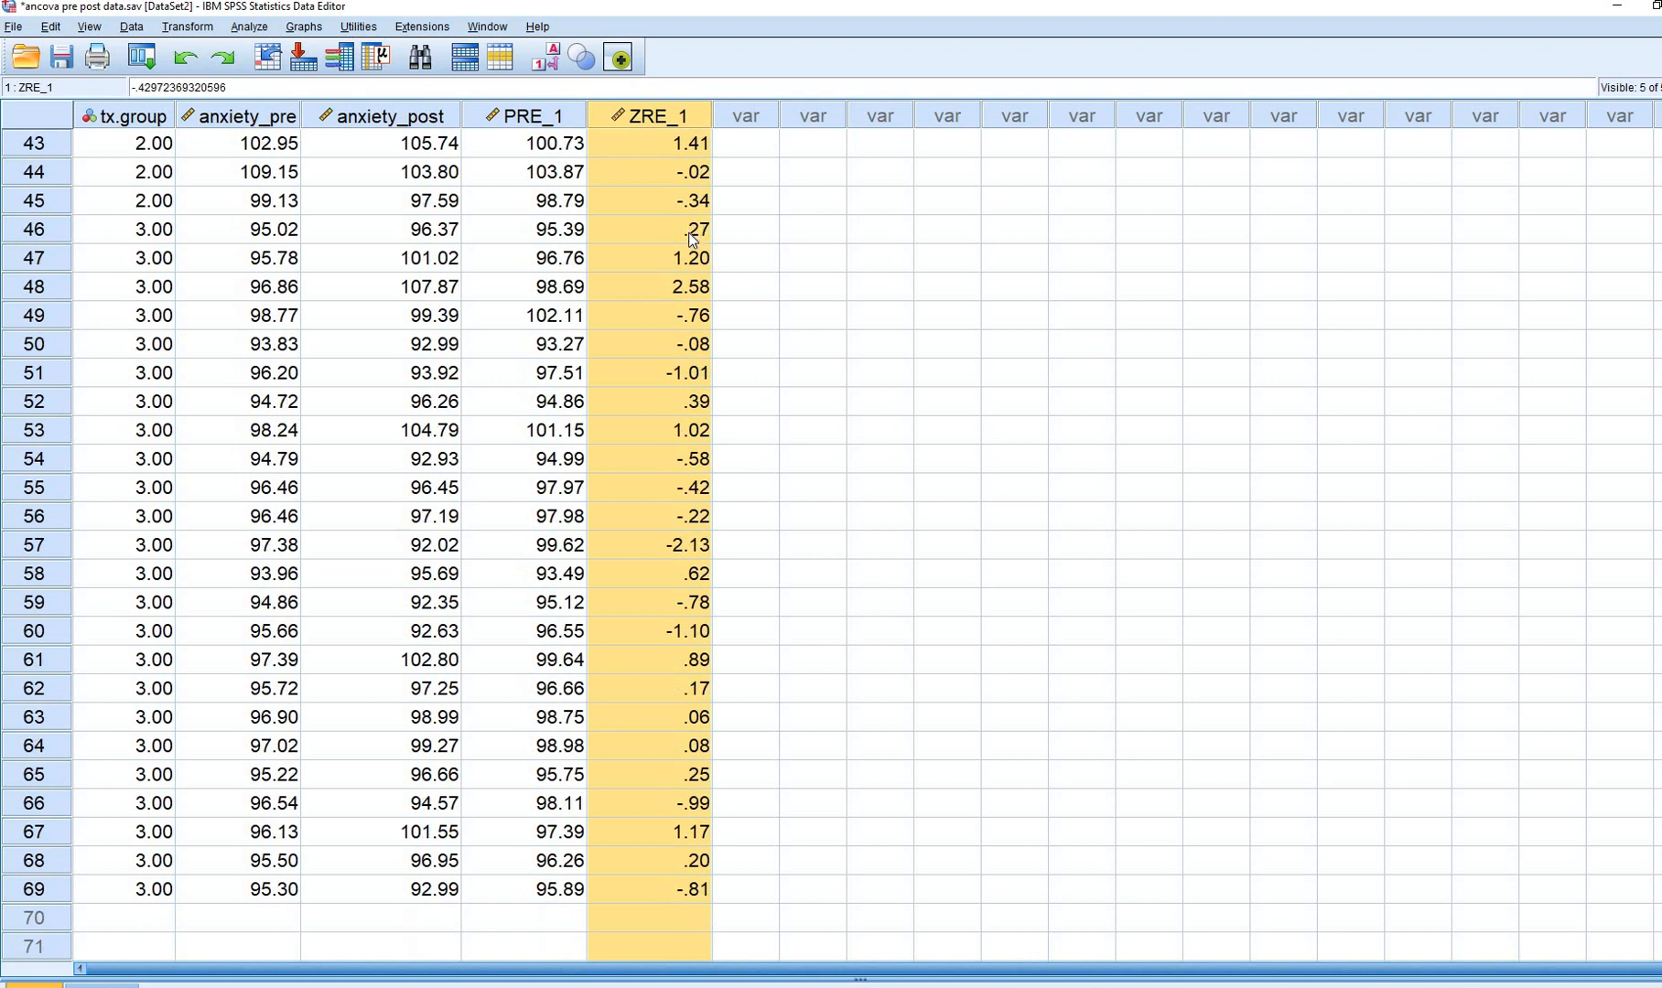
pyautogui.scroll(14, 693, 240)
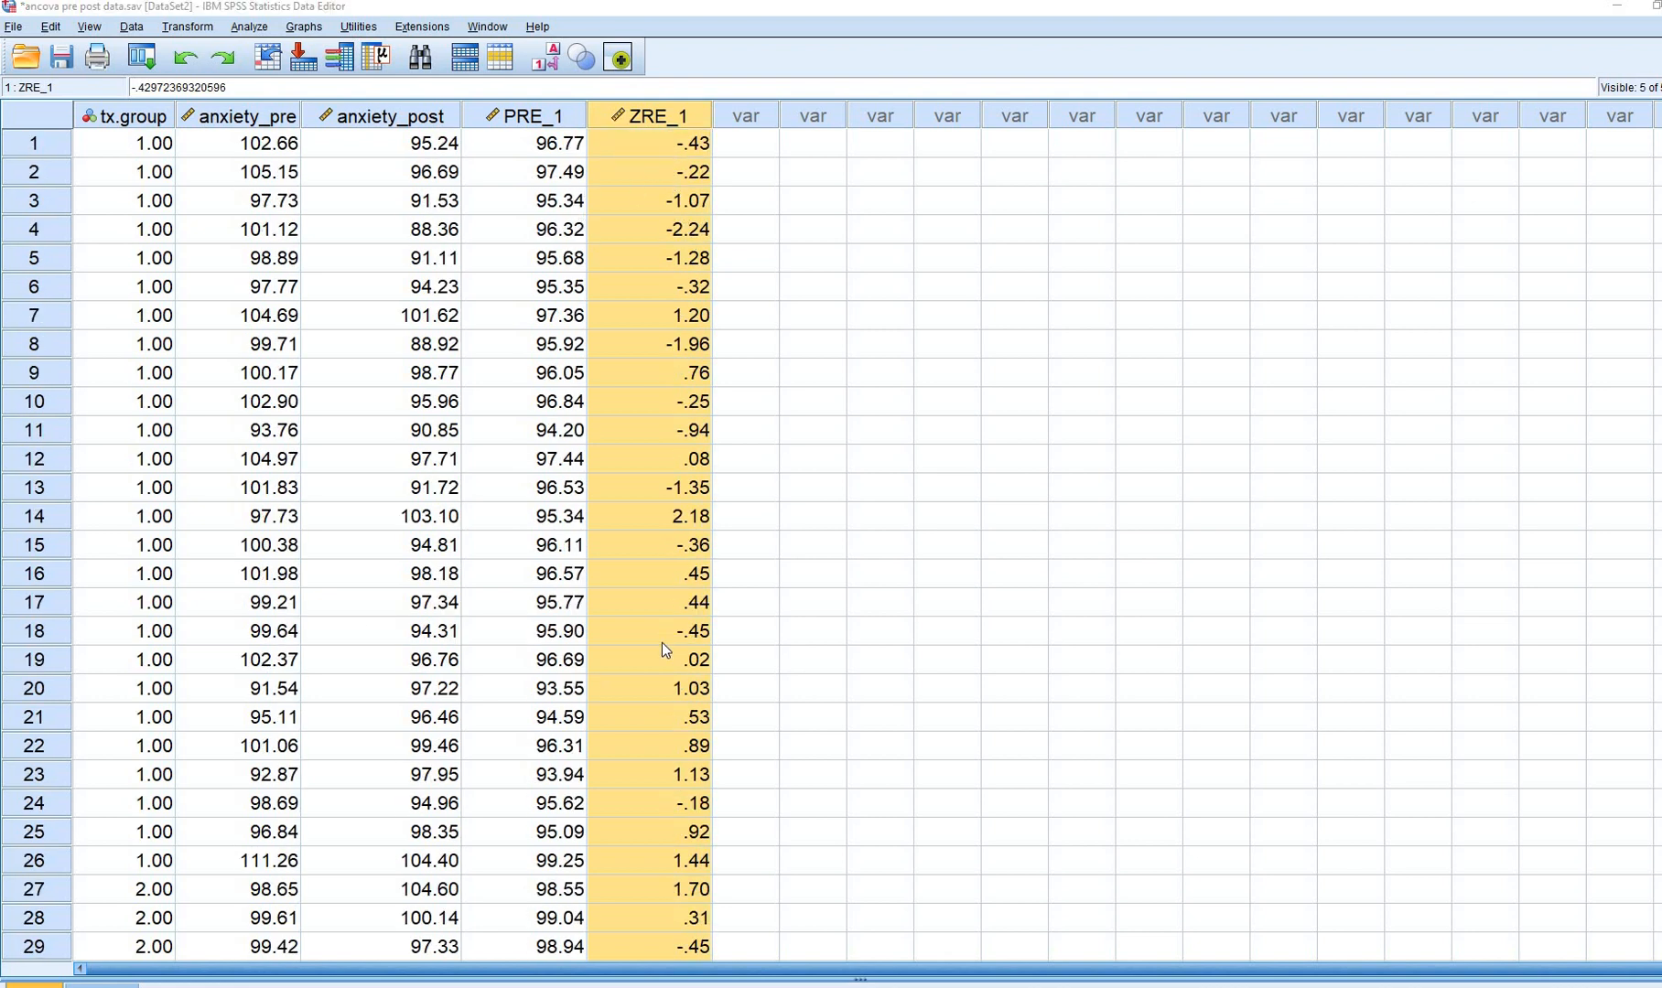
pyautogui.click(647, 542)
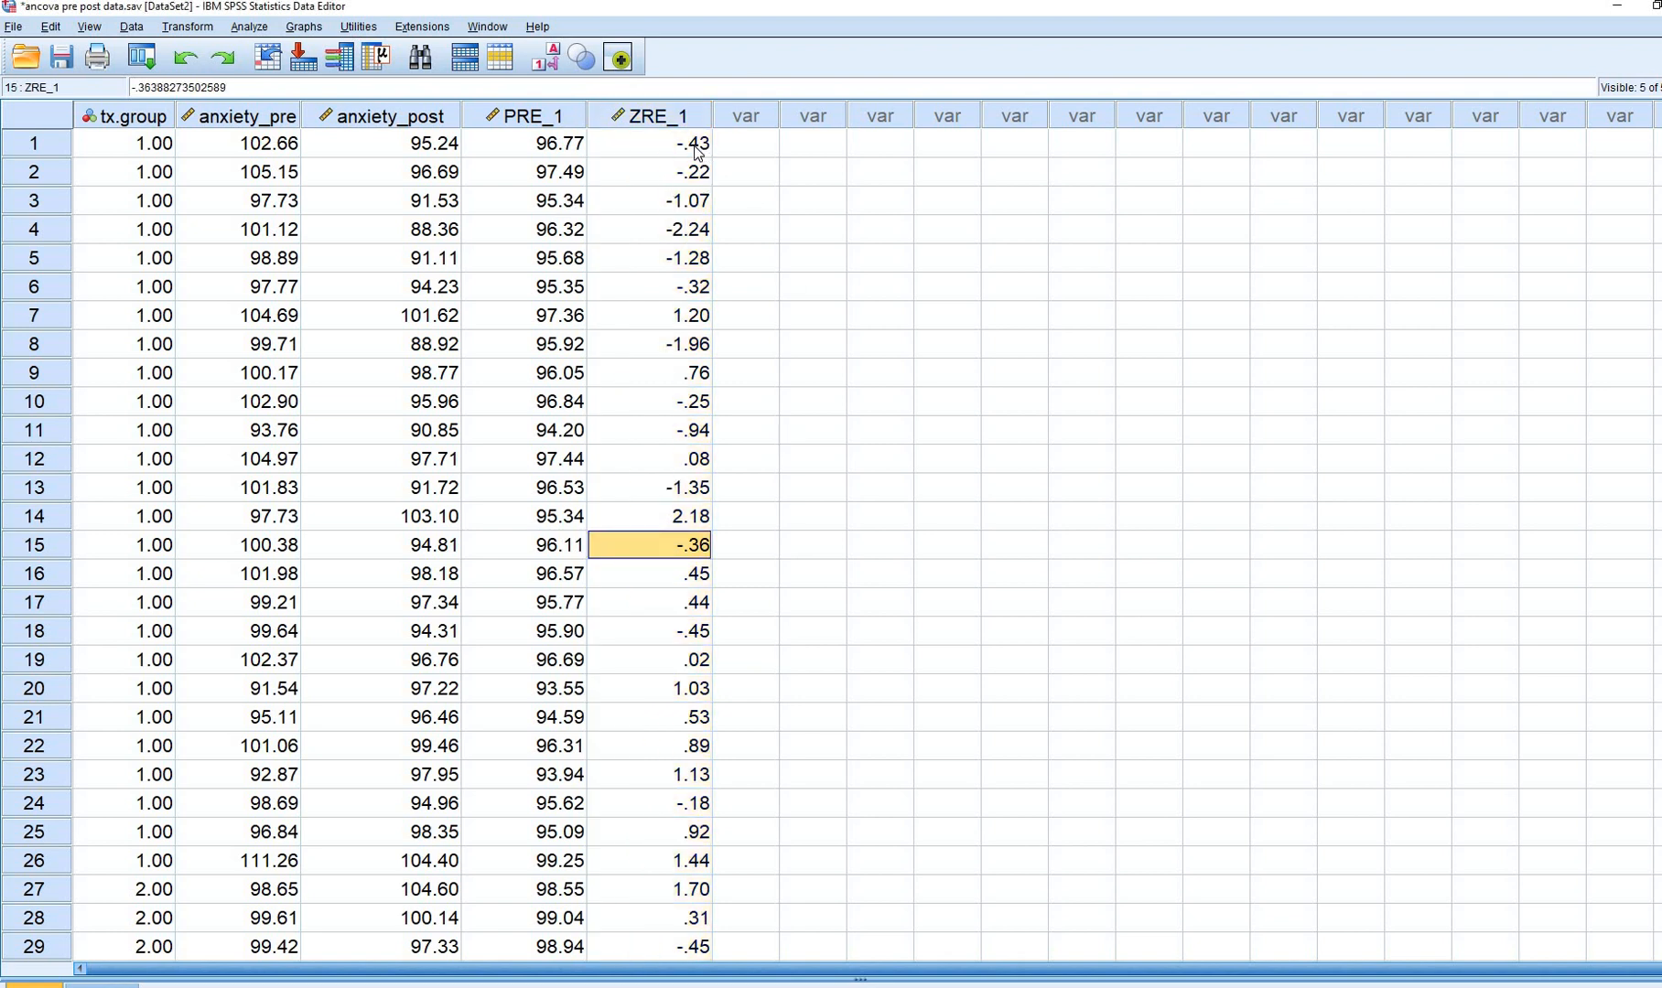
# Create a simple scatterplot with the standardized residual for anxiety_post on the Y axis and tx.group on the X axis
pyautogui.click(311, 30)
pyautogui.moveTo(390, 169)
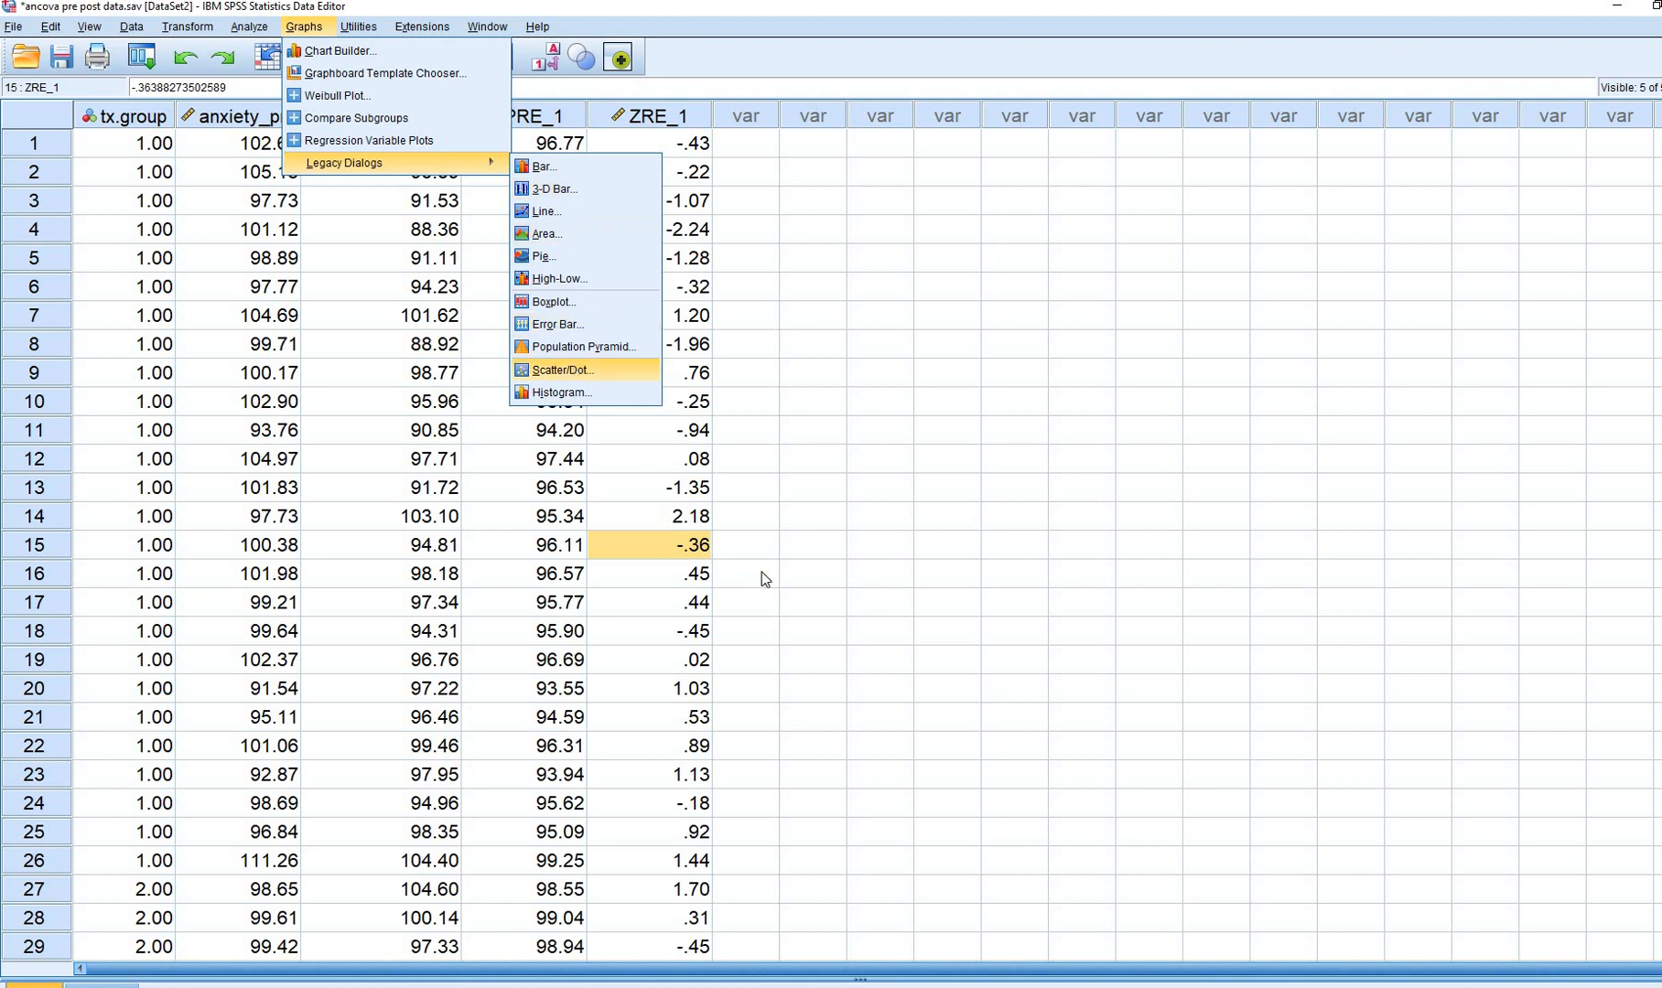
pyautogui.click(733, 487)
pyautogui.click(804, 579)
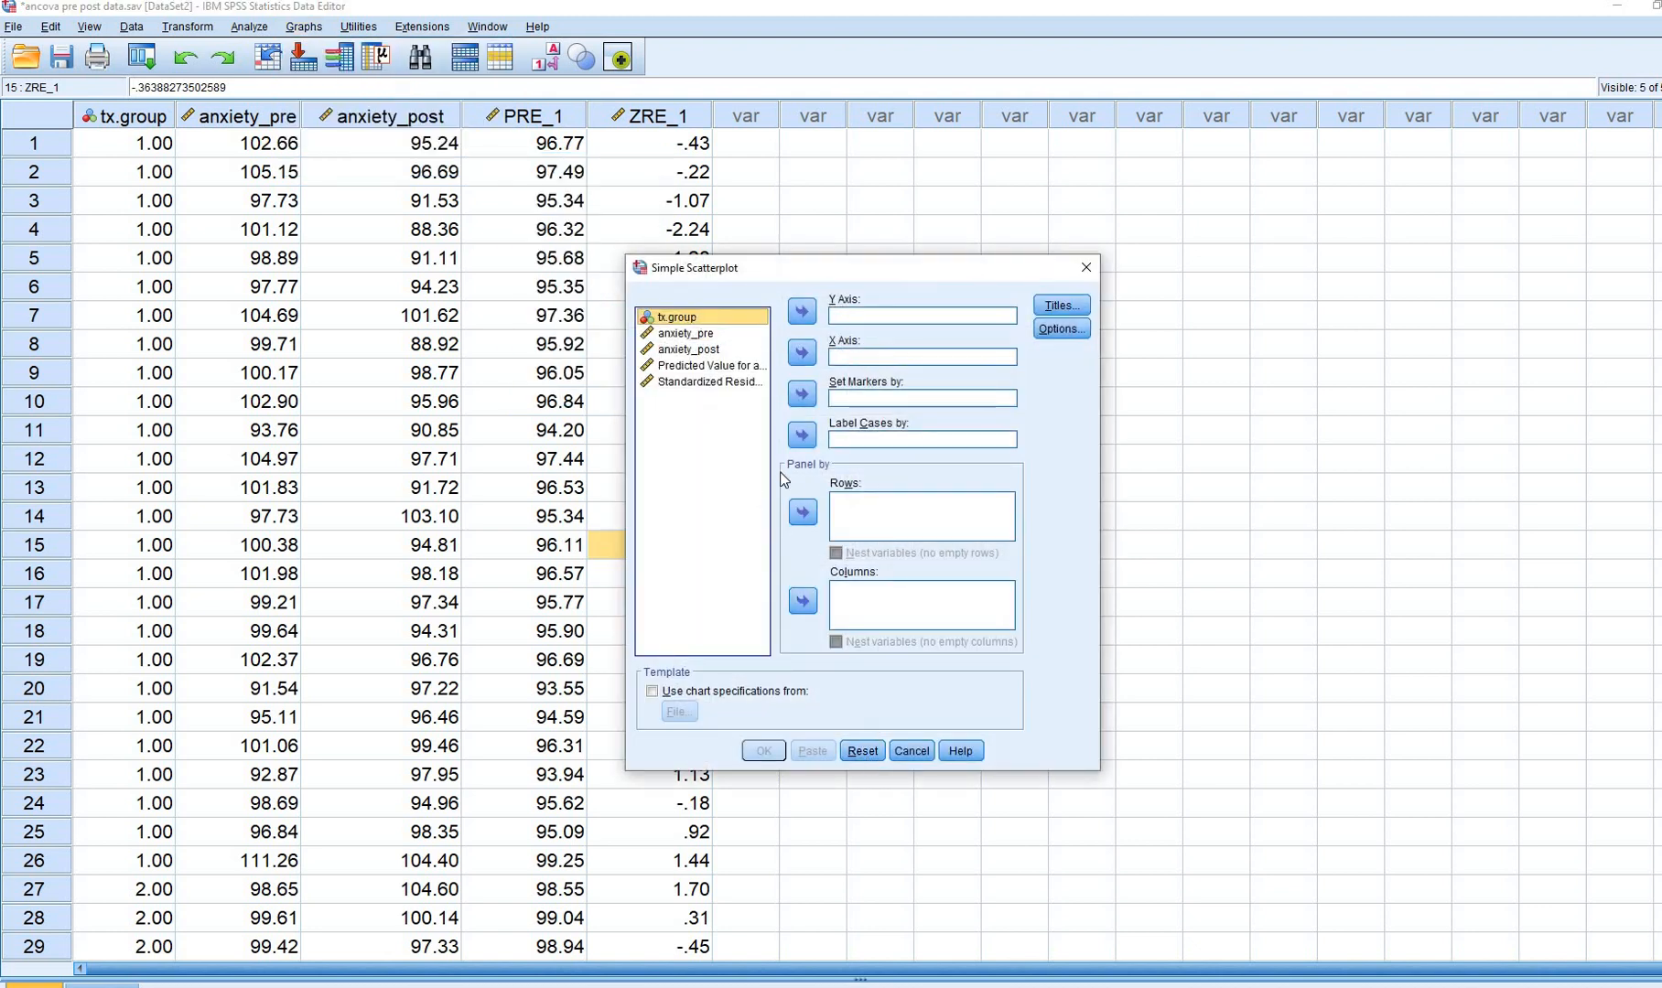
pyautogui.click(692, 382)
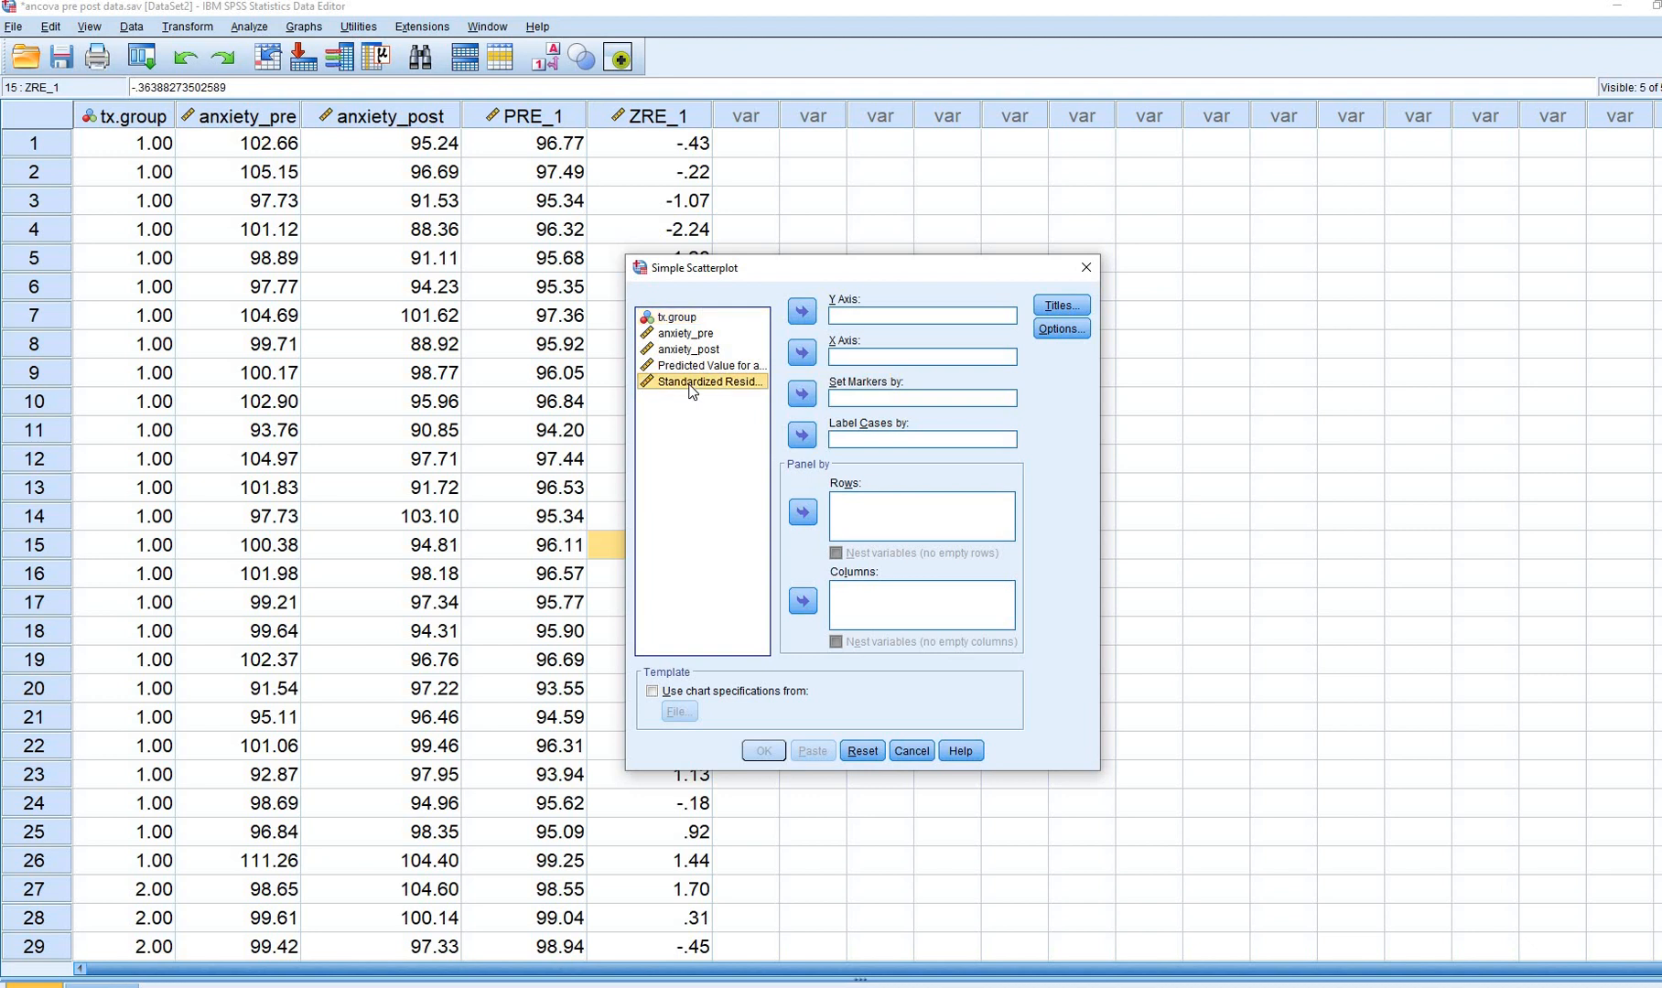
pyautogui.click(802, 312)
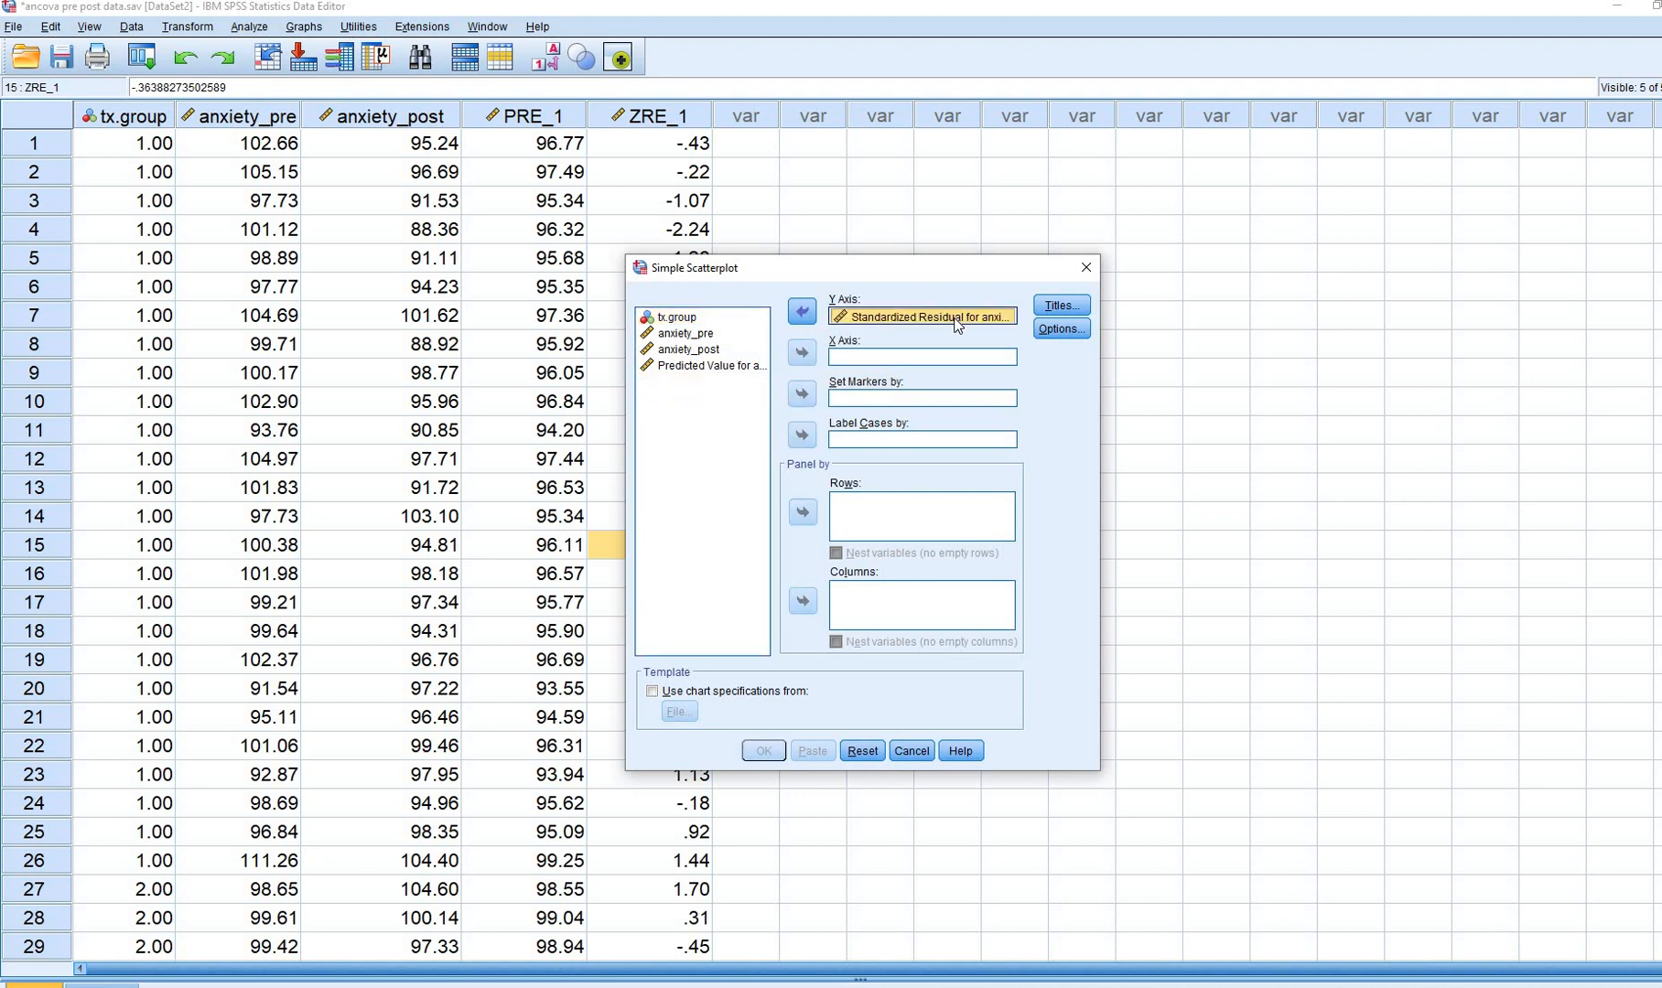
pyautogui.moveTo(679, 317); pyautogui.dragTo(874, 367)
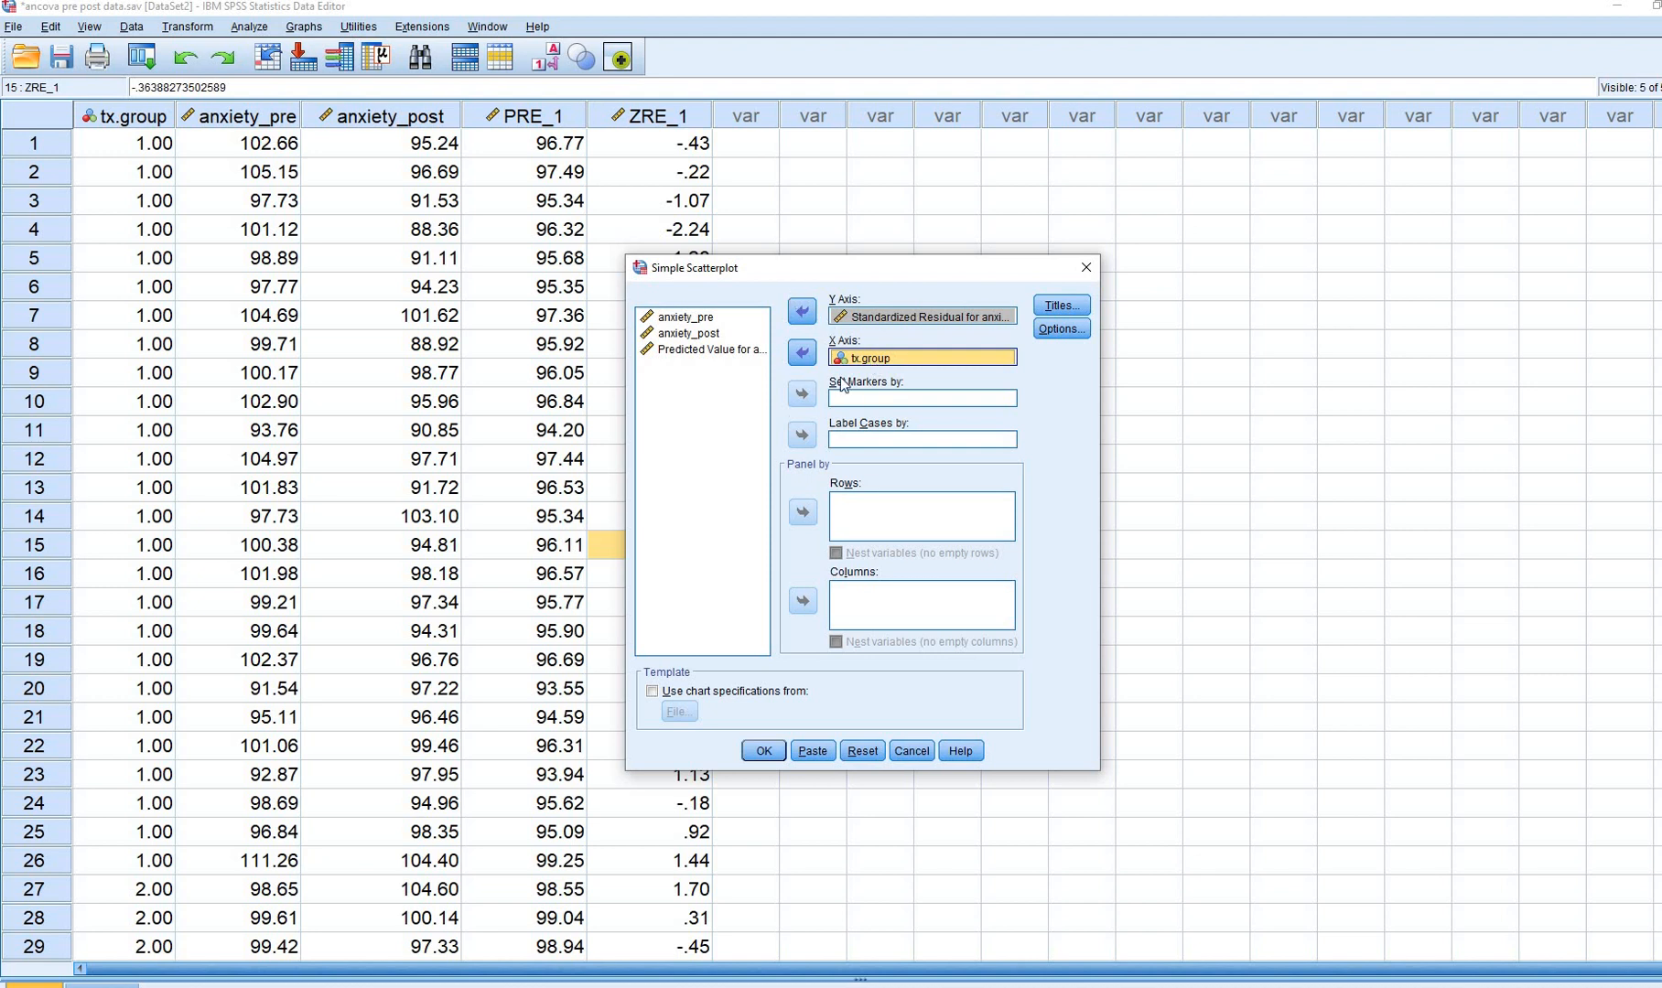
pyautogui.click(769, 751)
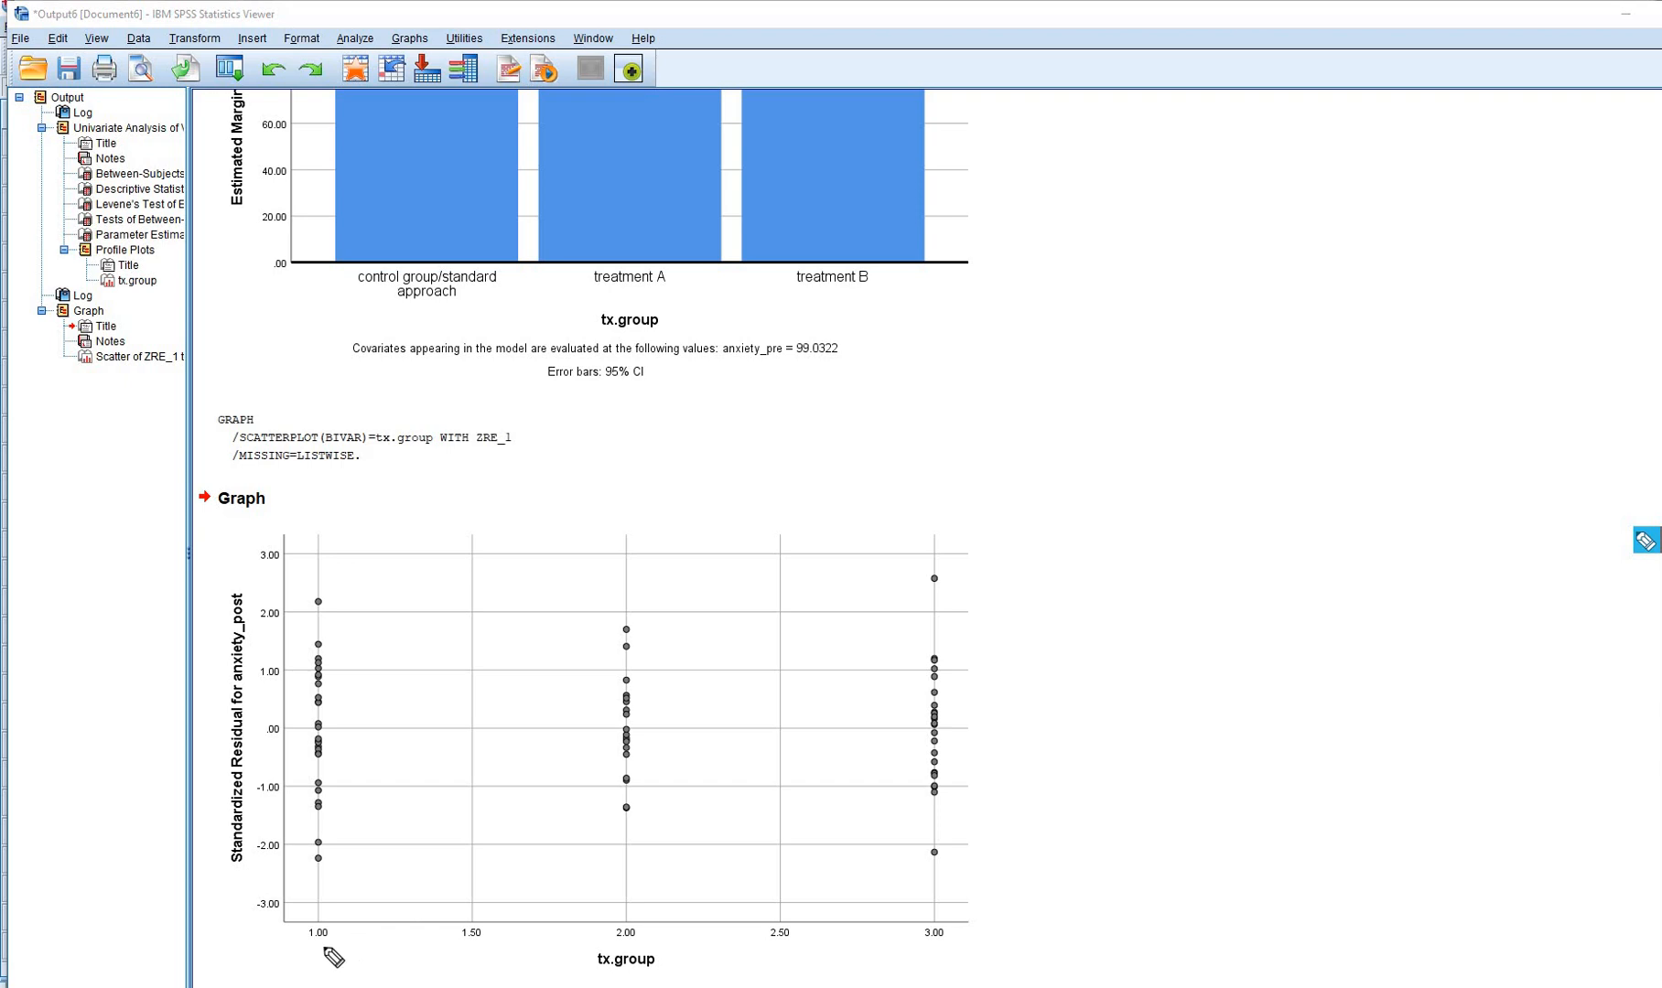
# Compare the spread of the standardized residuals across the three tx.group values, including the extreme points in group 3
pyautogui.moveTo(302, 949); pyautogui.dragTo(353, 950)
pyautogui.moveTo(612, 948); pyautogui.dragTo(642, 948)
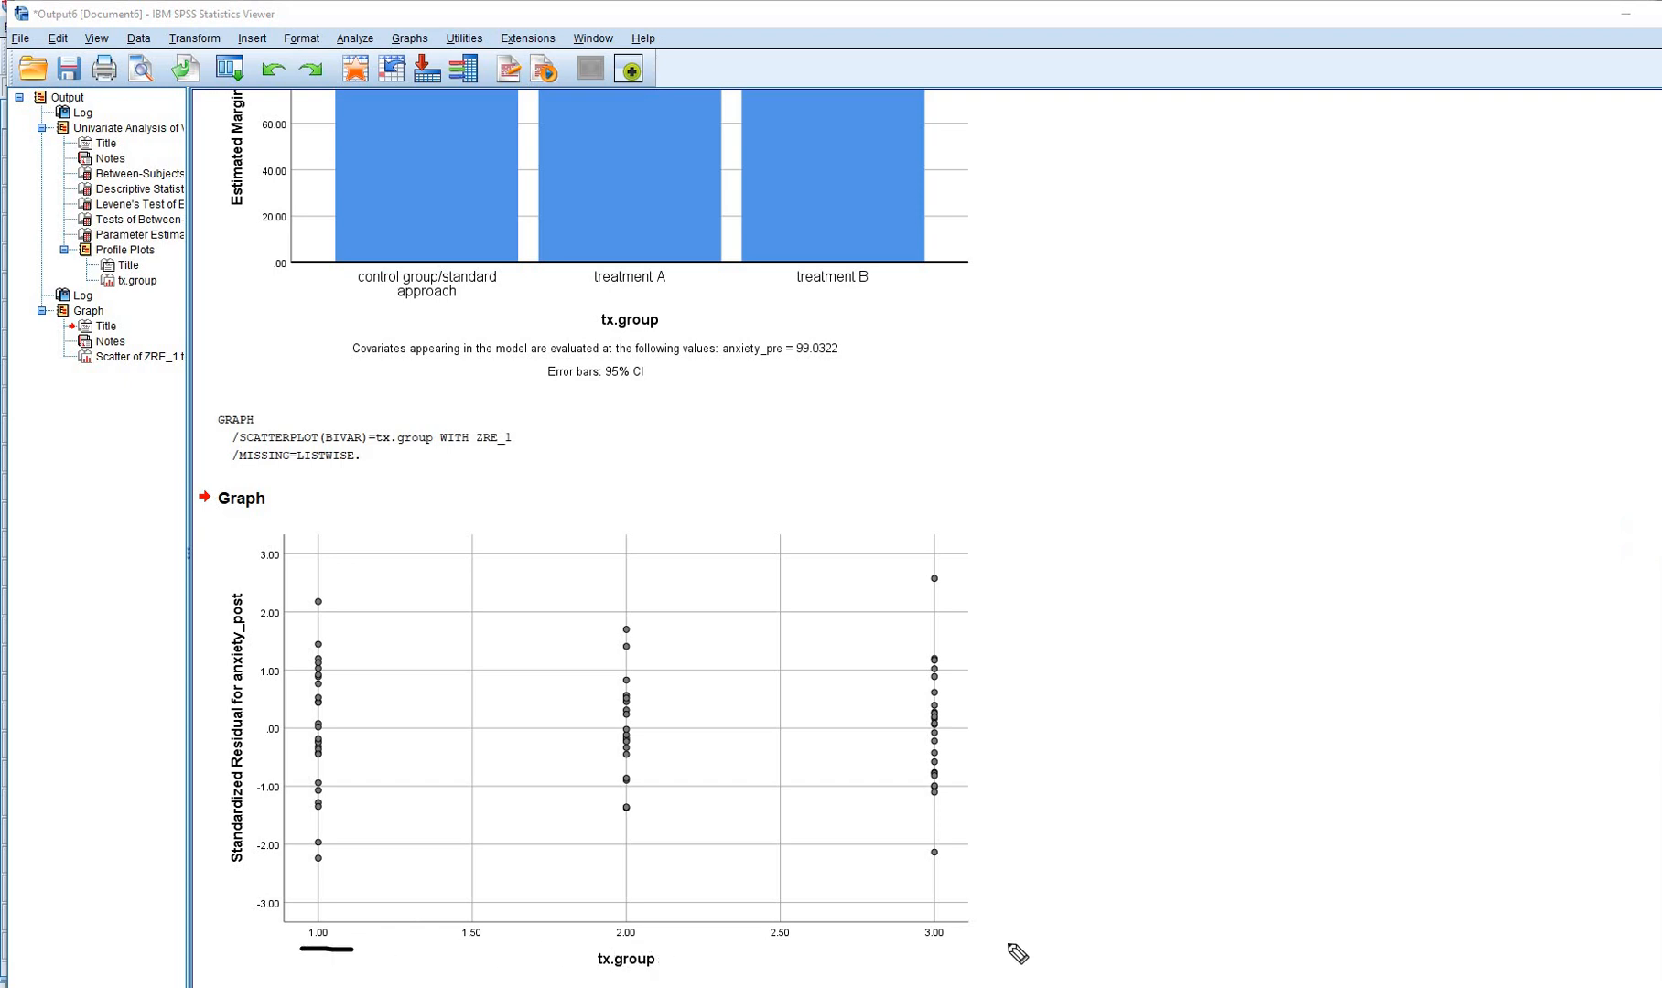
pyautogui.moveTo(922, 947); pyautogui.dragTo(953, 951)
pyautogui.moveTo(346, 598)
pyautogui.mouseDown()
pyautogui.moveTo(317, 580)
pyautogui.moveTo(293, 689)
pyautogui.mouseUp()
pyautogui.moveTo(293, 806)
pyautogui.mouseDown()
pyautogui.moveTo(311, 865)
pyautogui.moveTo(361, 738)
pyautogui.moveTo(348, 600)
pyautogui.mouseUp()
pyautogui.moveTo(641, 621)
pyautogui.mouseDown()
pyautogui.moveTo(596, 688)
pyautogui.moveTo(588, 831)
pyautogui.moveTo(677, 729)
pyautogui.moveTo(649, 622)
pyautogui.mouseUp()
pyautogui.moveTo(961, 586)
pyautogui.mouseDown()
pyautogui.moveTo(887, 824)
pyautogui.moveTo(943, 881)
pyautogui.moveTo(966, 609)
pyautogui.moveTo(968, 661)
pyautogui.mouseUp()
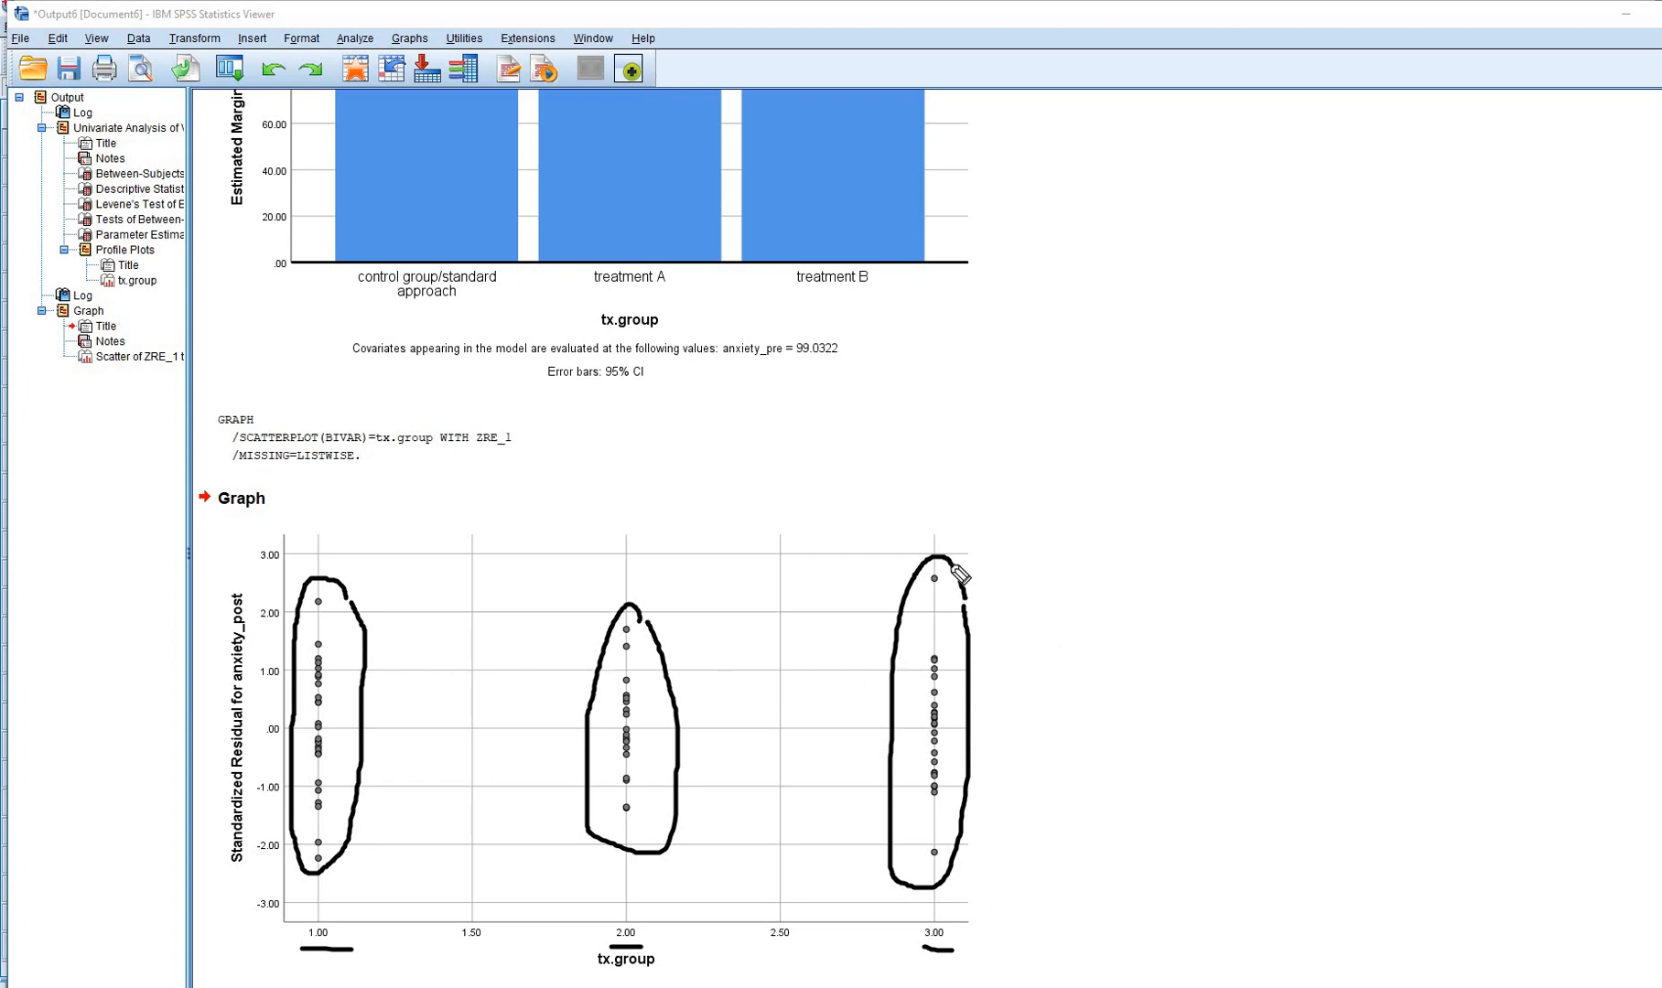
pyautogui.moveTo(945, 566); pyautogui.dragTo(963, 595)
pyautogui.moveTo(943, 841)
pyautogui.mouseDown()
pyautogui.moveTo(926, 866)
pyautogui.moveTo(945, 840)
pyautogui.mouseUp()
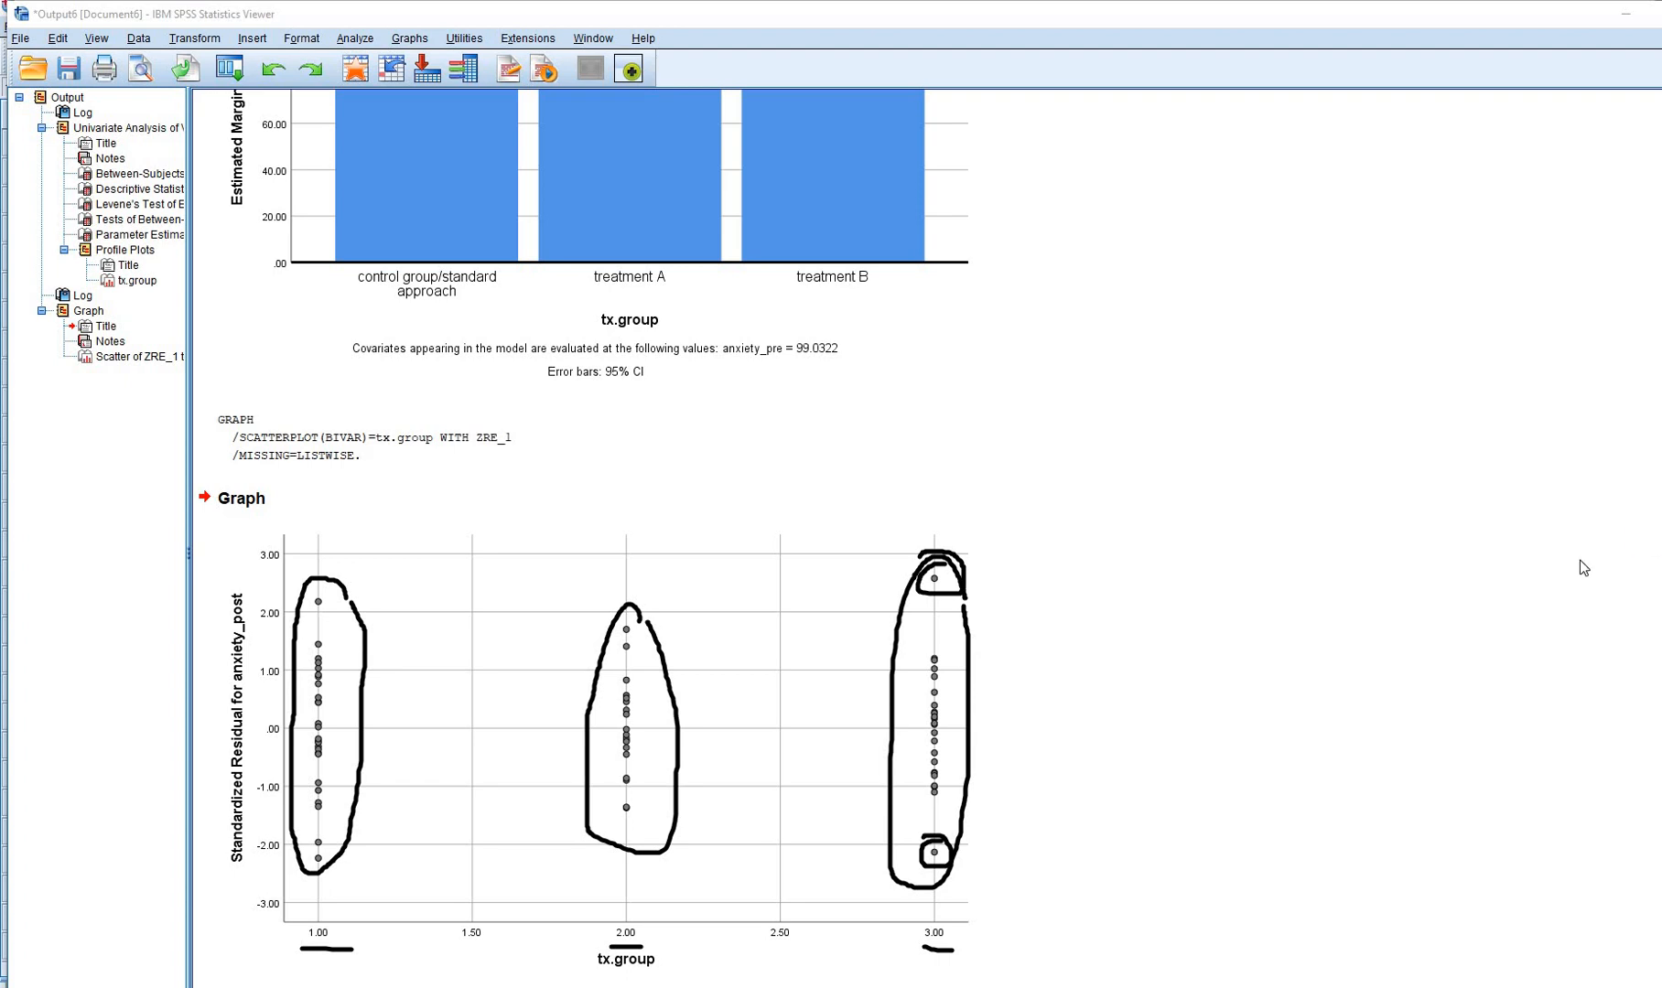
pyautogui.click(881, 757)
pyautogui.click(1659, 672)
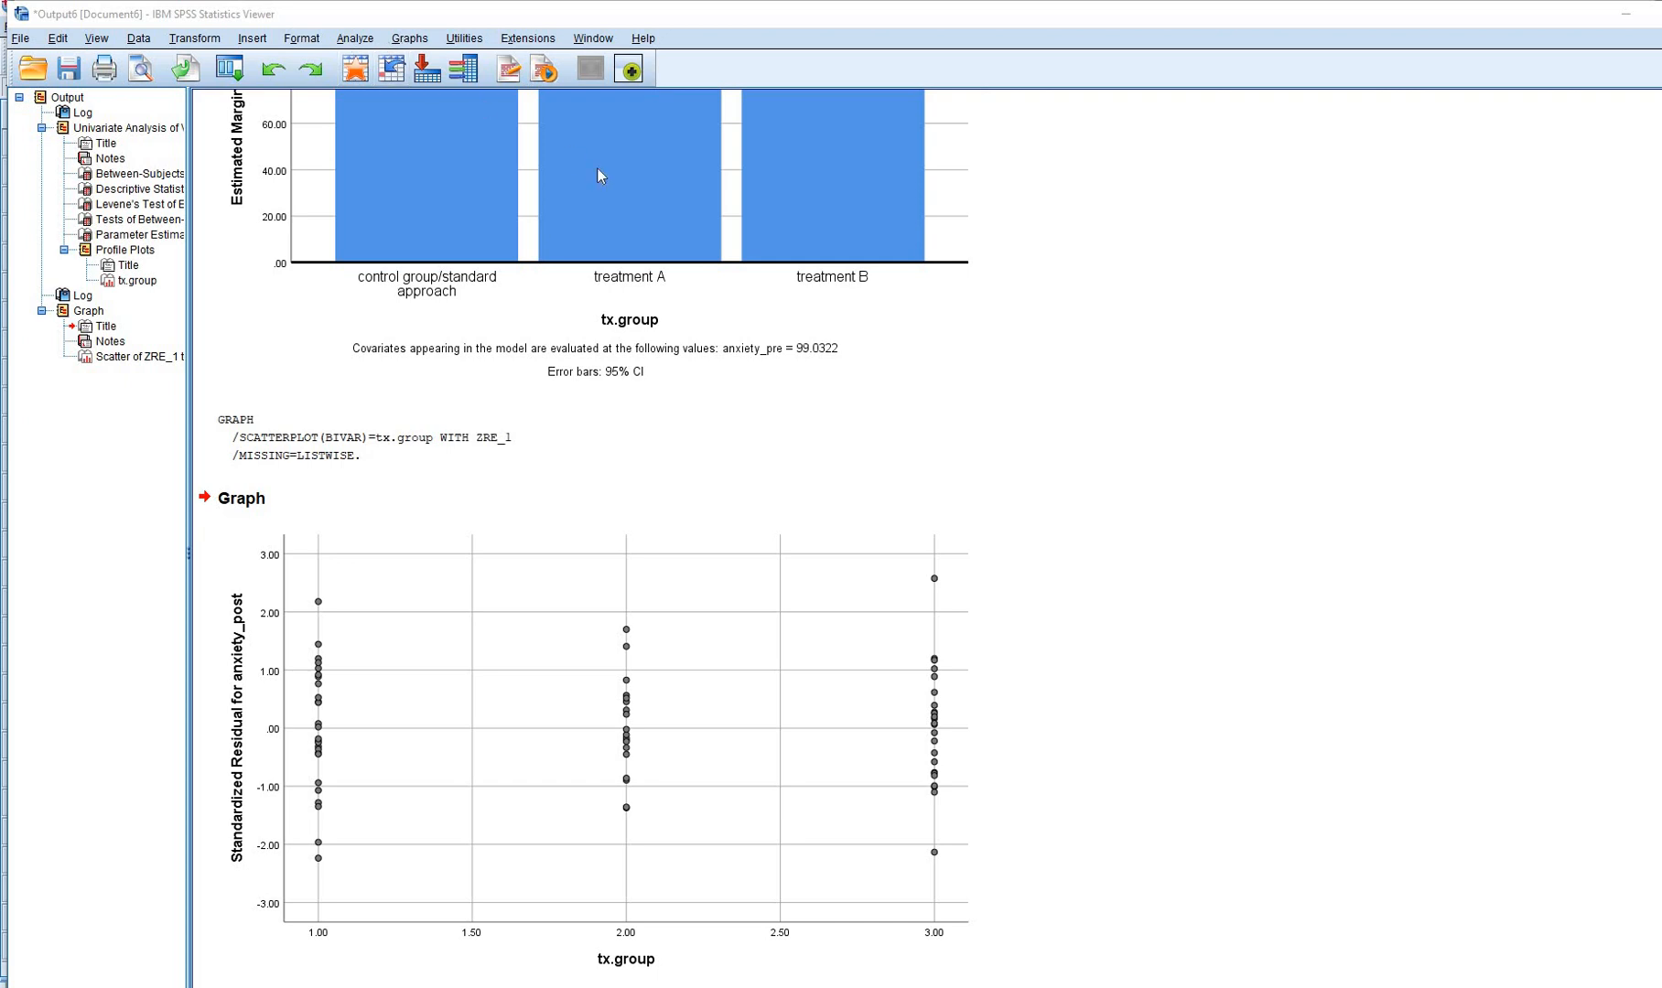
# Create a simple scatterplot of the standardized residual for anxiety_post against its predicted value on the X axis
pyautogui.click(409, 38)
pyautogui.moveTo(626, 175)
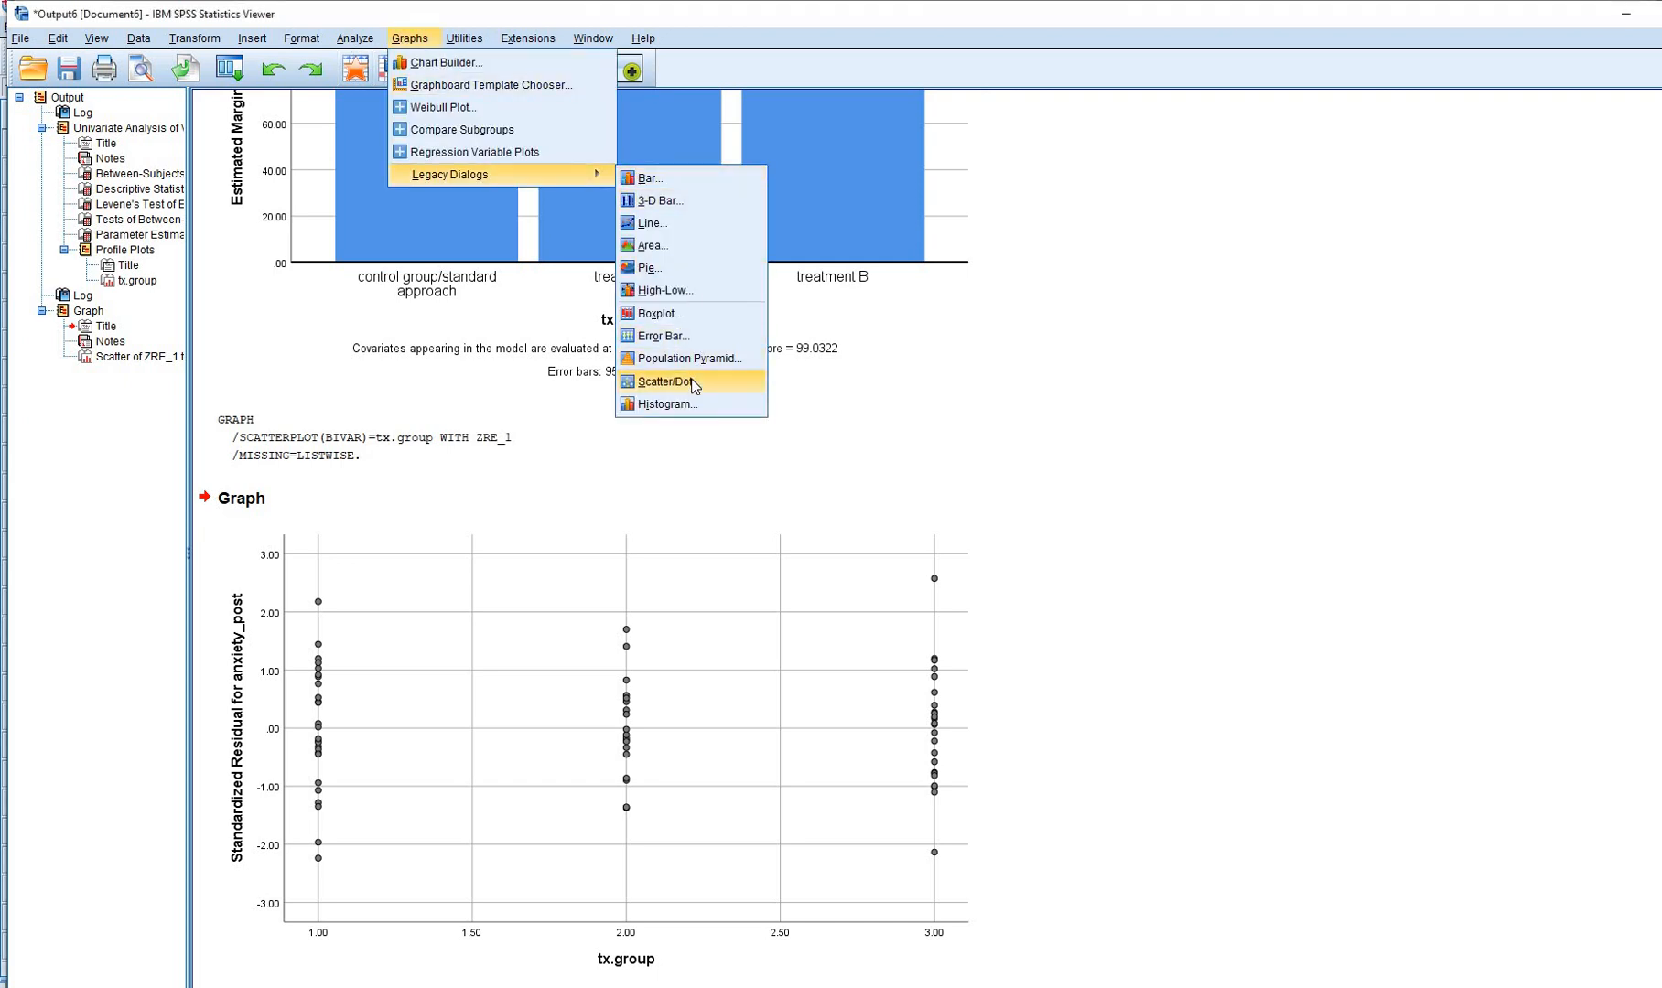
pyautogui.click(693, 383)
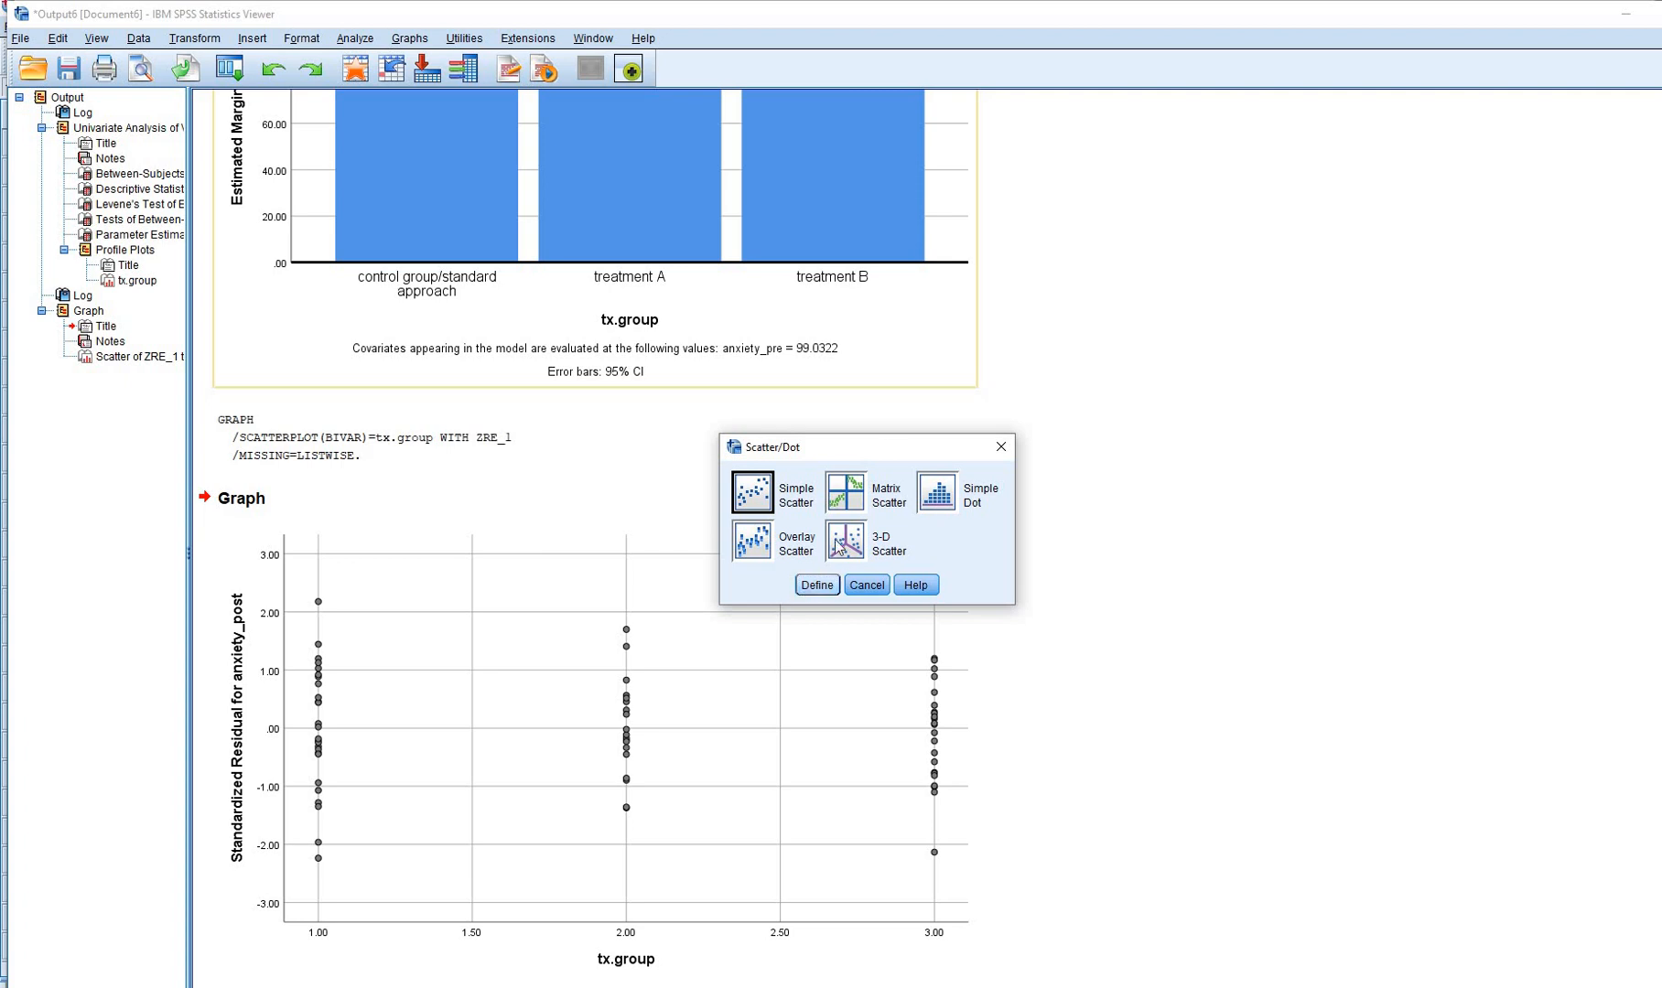
pyautogui.click(815, 584)
pyautogui.click(803, 354)
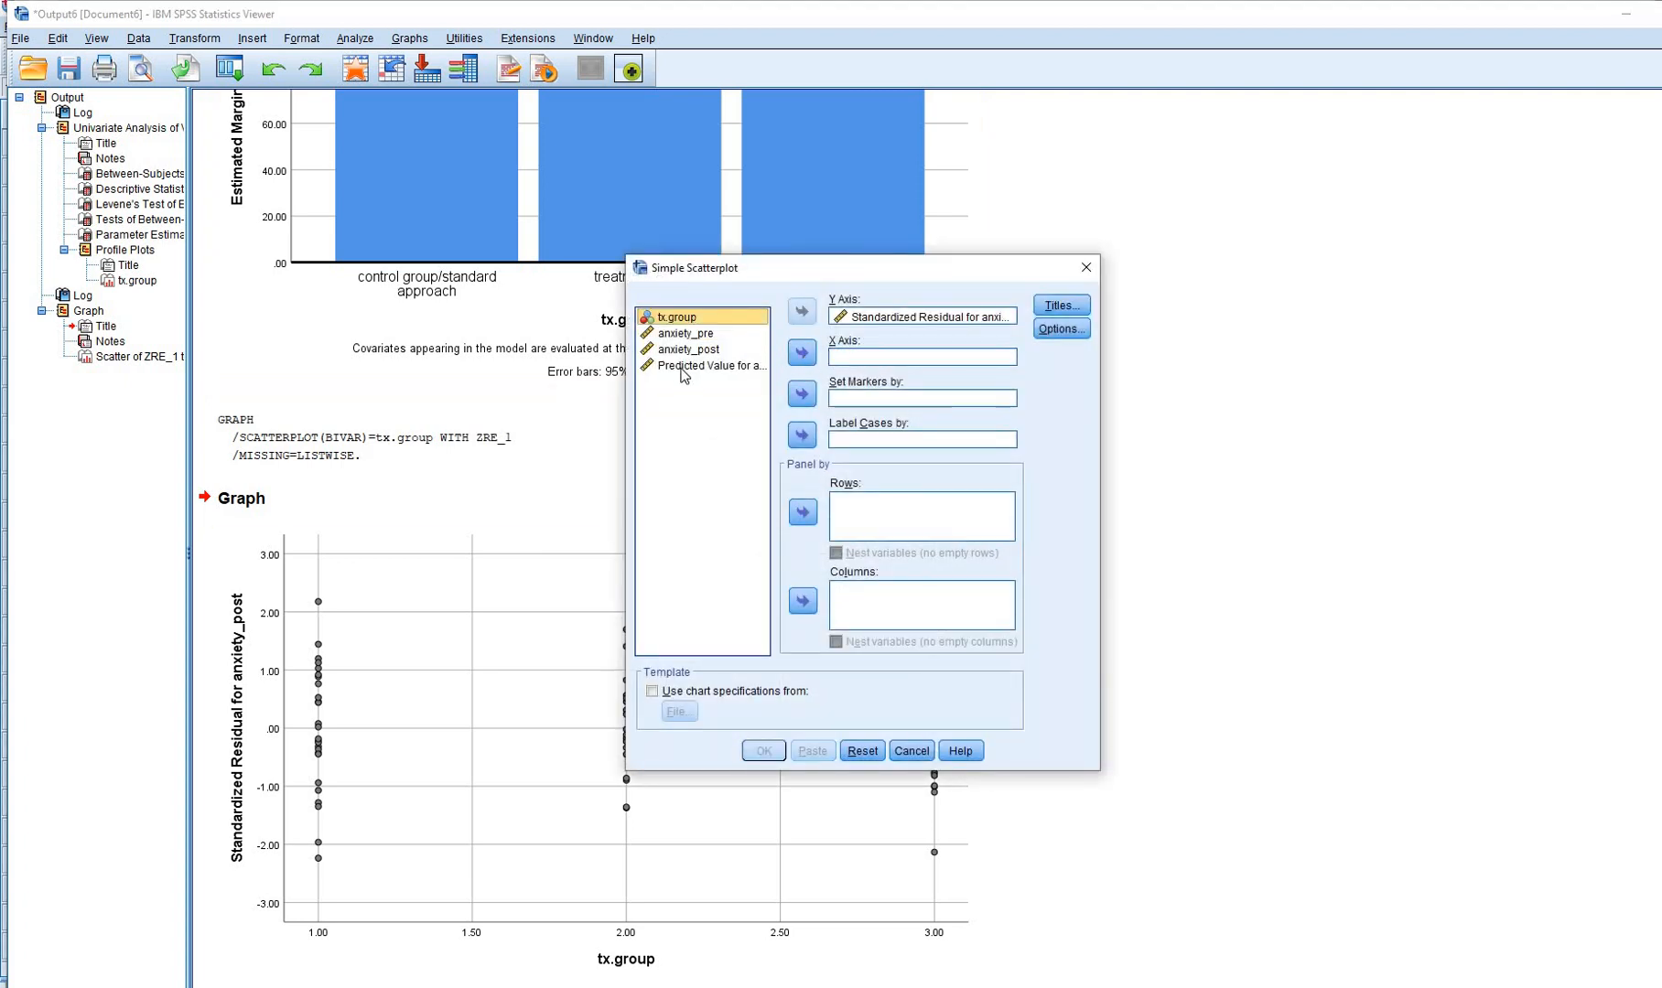
pyautogui.click(752, 365)
pyautogui.click(803, 355)
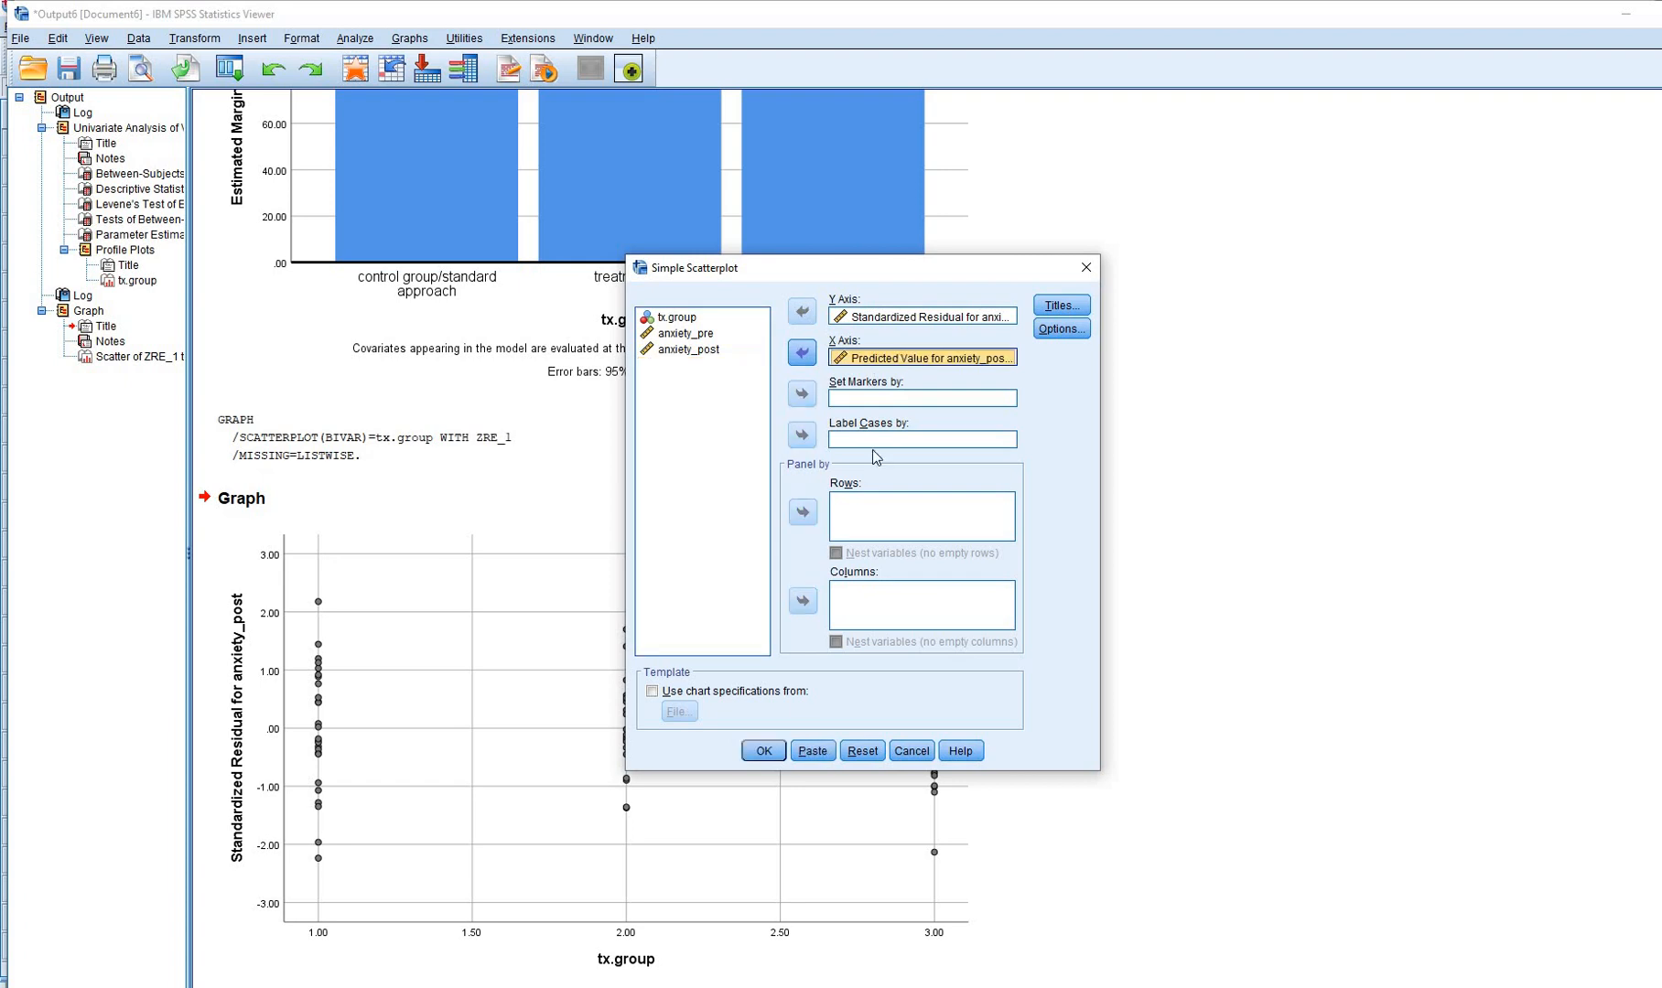
pyautogui.click(776, 751)
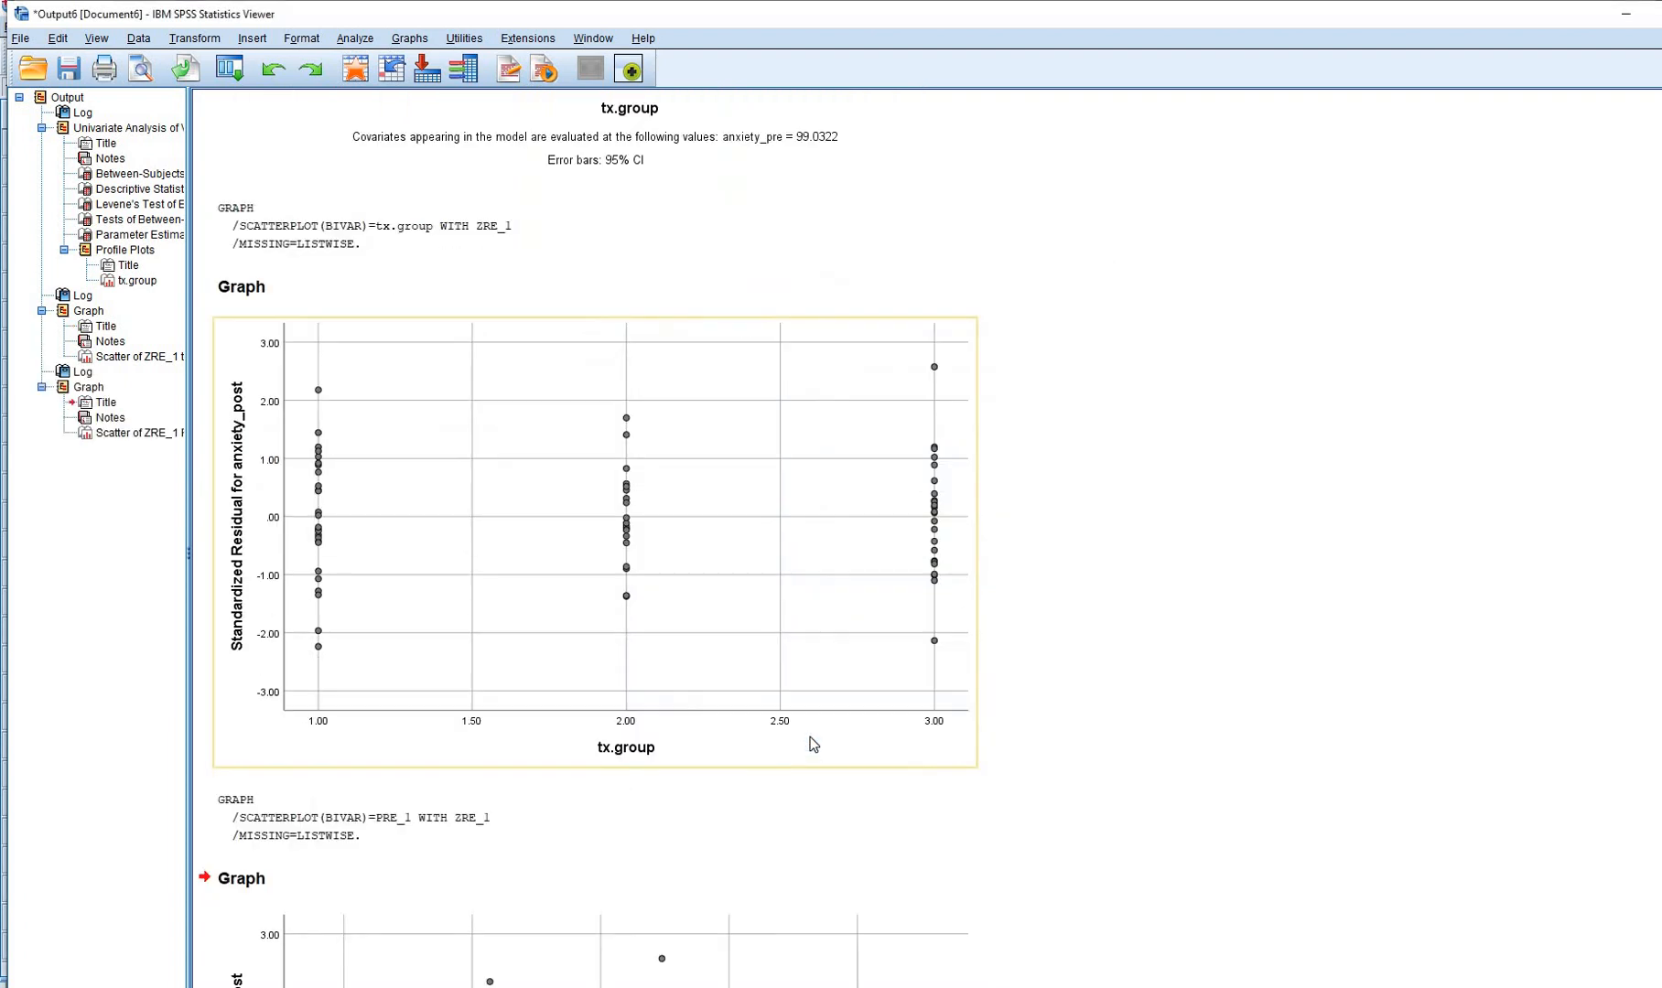
# Examine how the standardized residuals scatter around the zero line across the predicted values
pyautogui.click(485, 860)
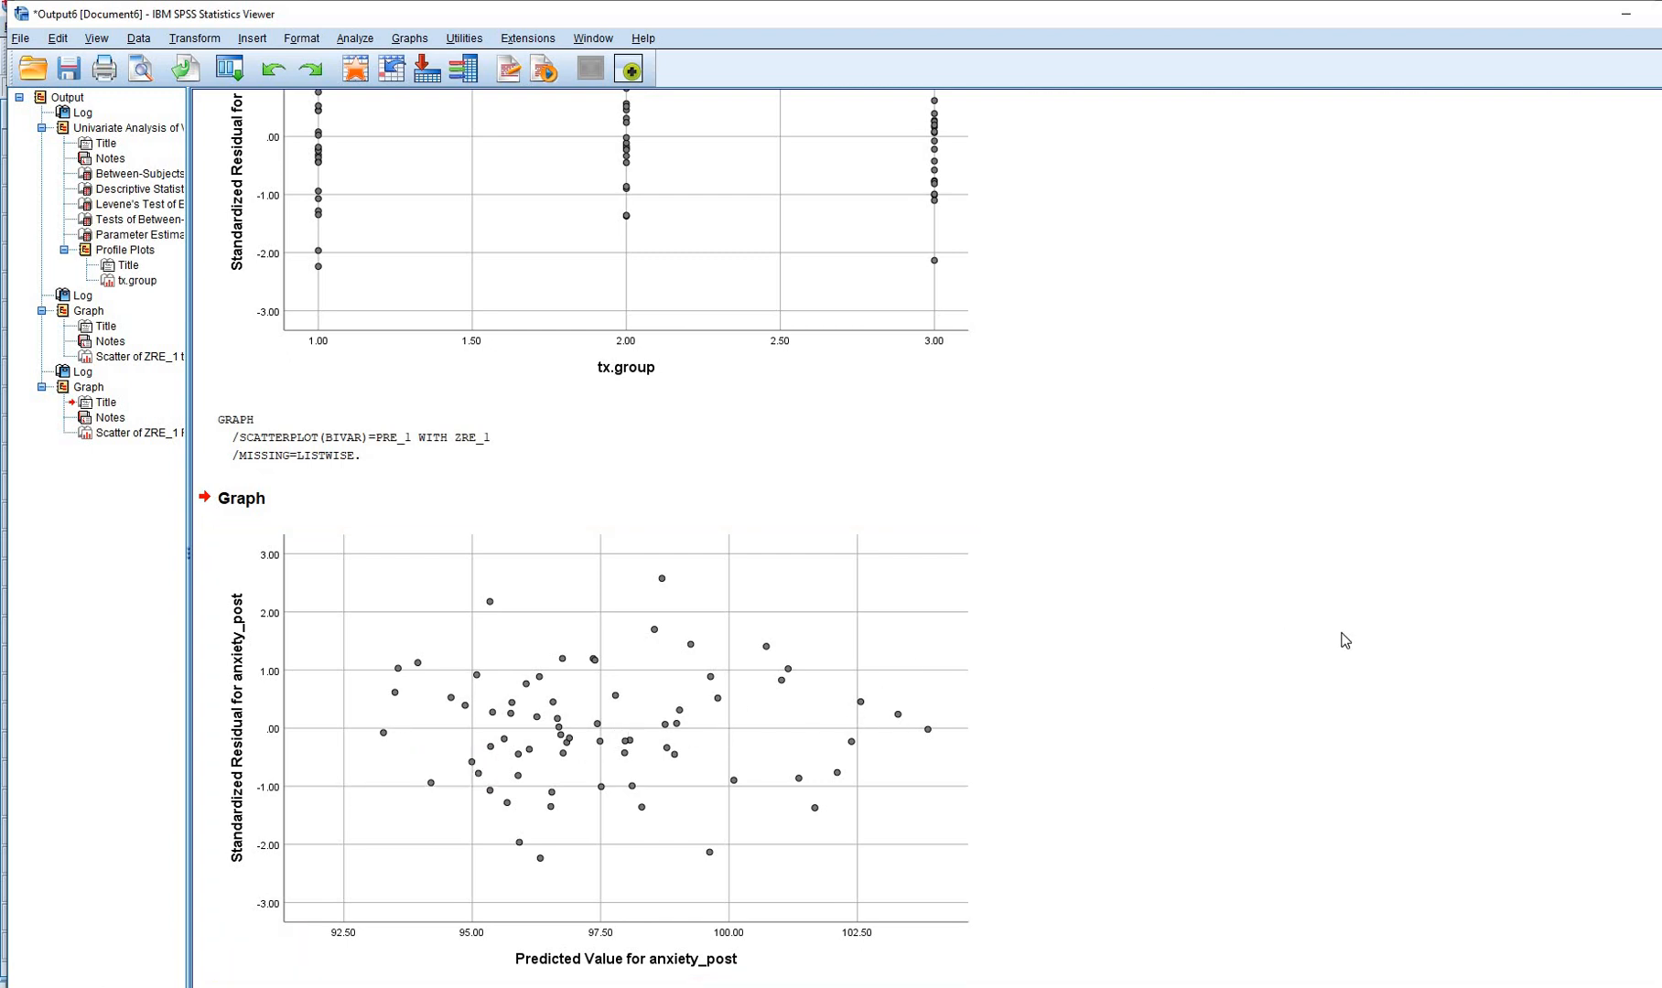
pyautogui.click(1647, 541)
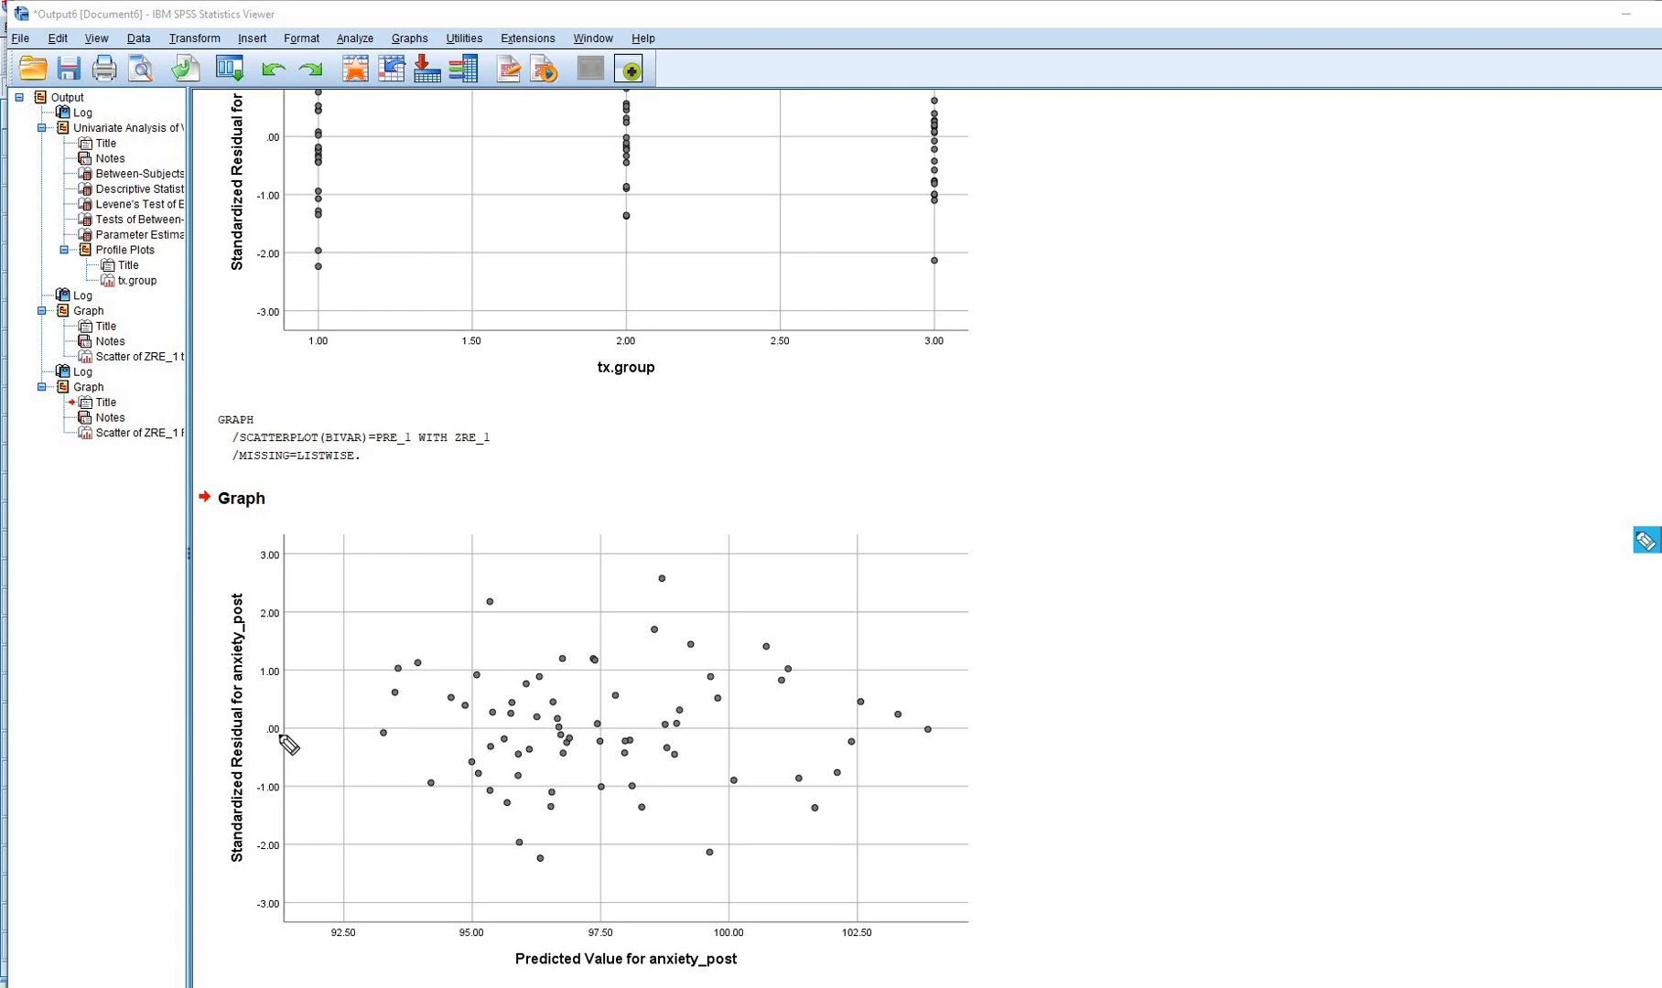
pyautogui.moveTo(289, 731); pyautogui.dragTo(969, 737)
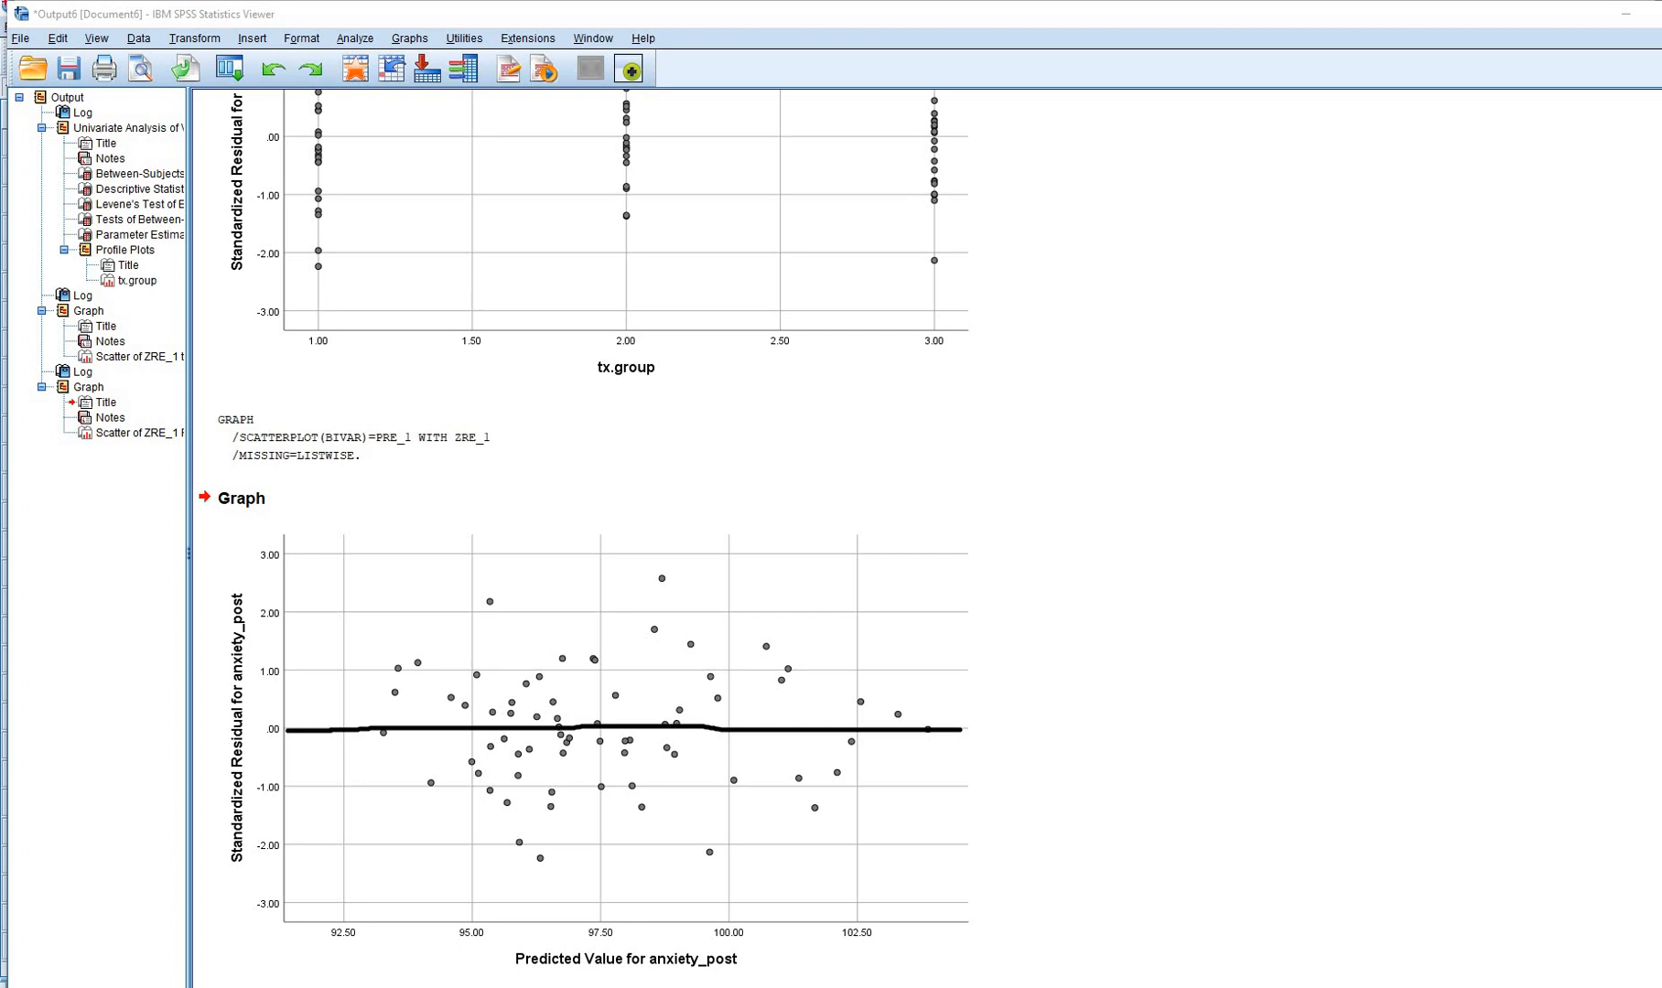
pyautogui.press('Escape')
pyautogui.click(693, 696)
pyautogui.click(653, 242)
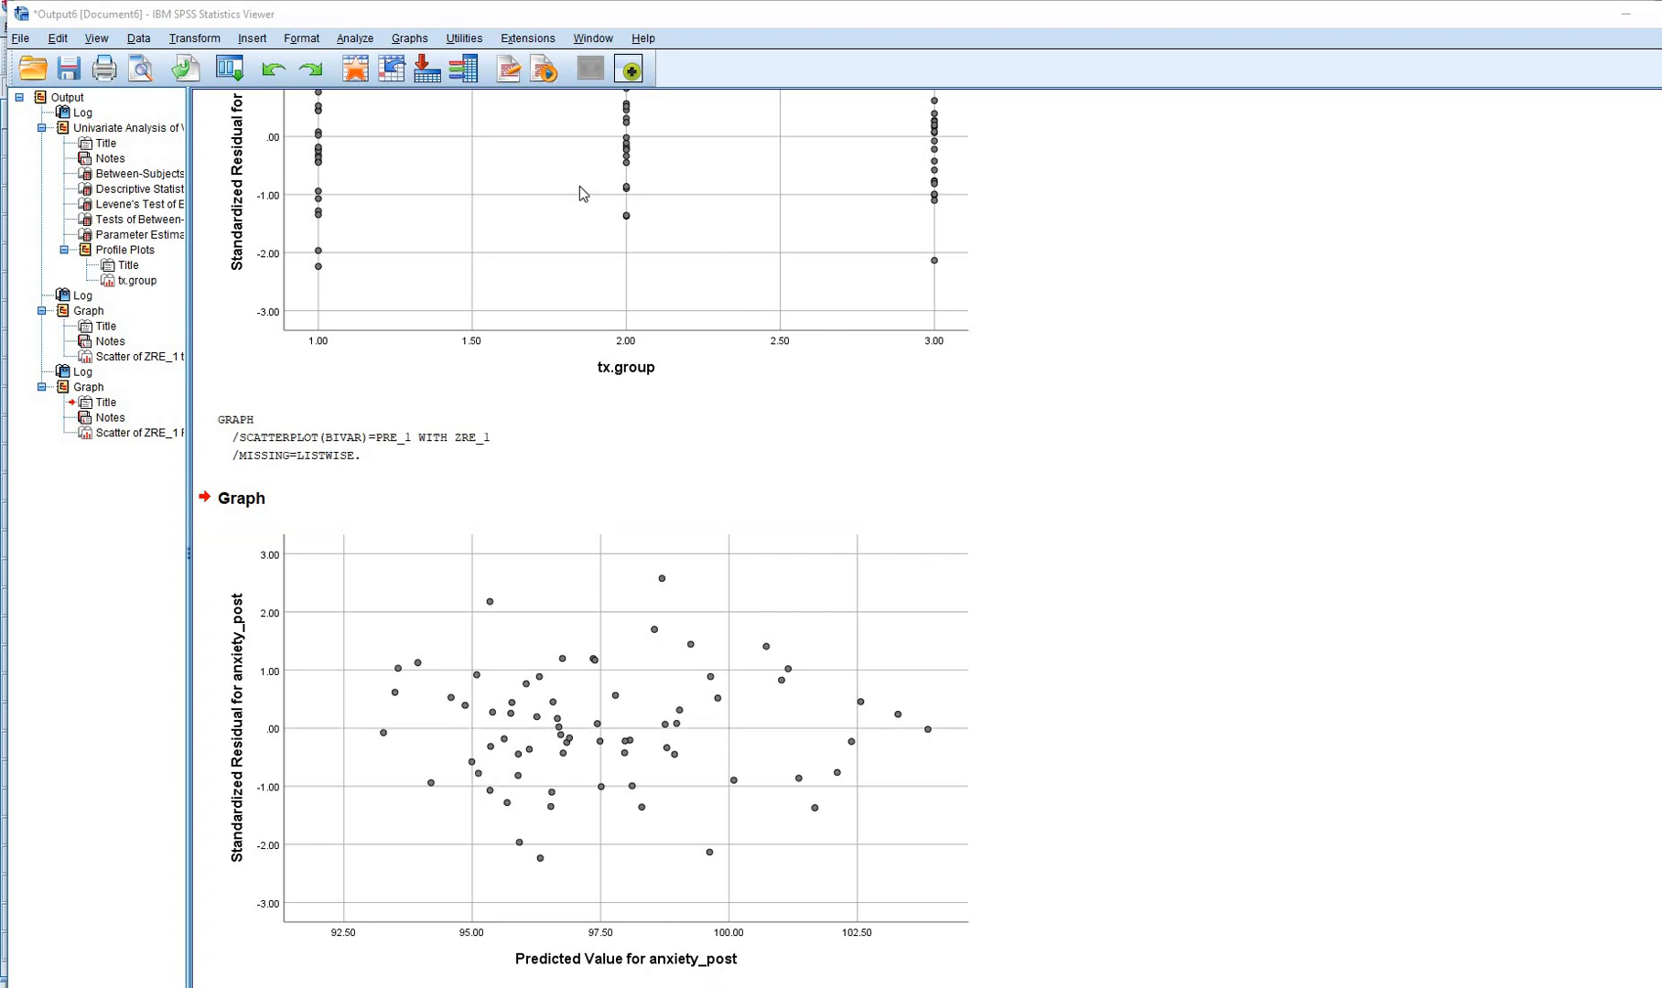
# Create a simple scatterplot of the standardized residual for anxiety_post against its predicted value, with markers set by tx.group
pyautogui.click(409, 38)
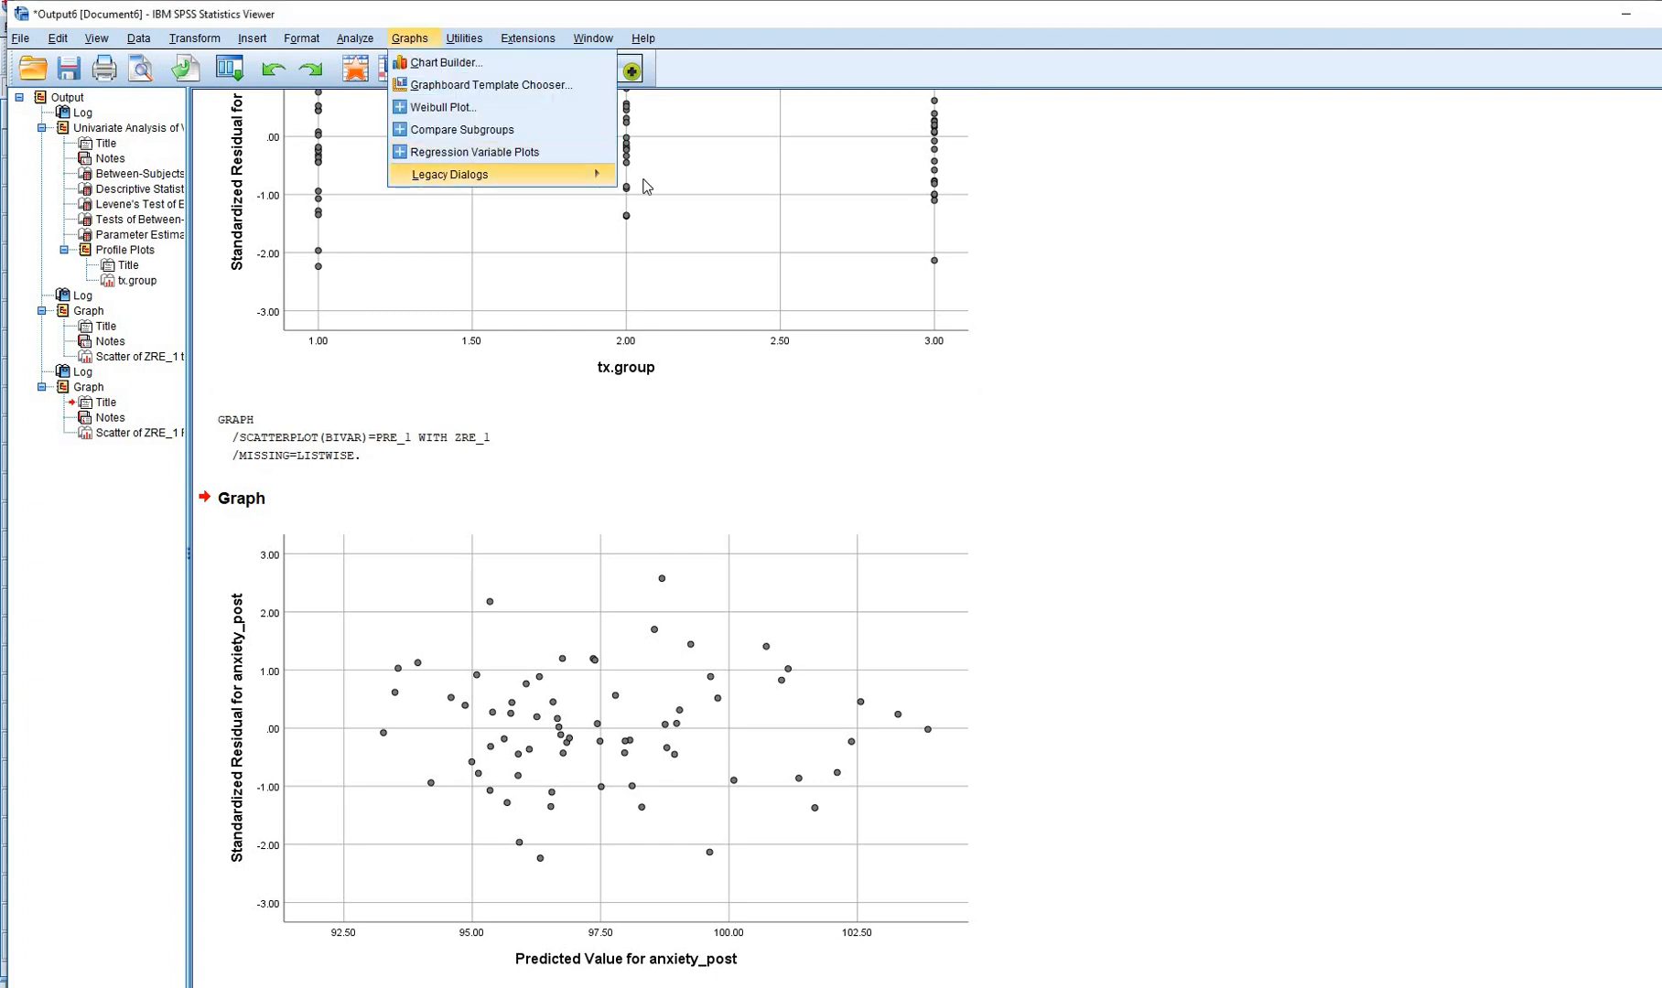
pyautogui.moveTo(530, 175)
pyautogui.click(686, 384)
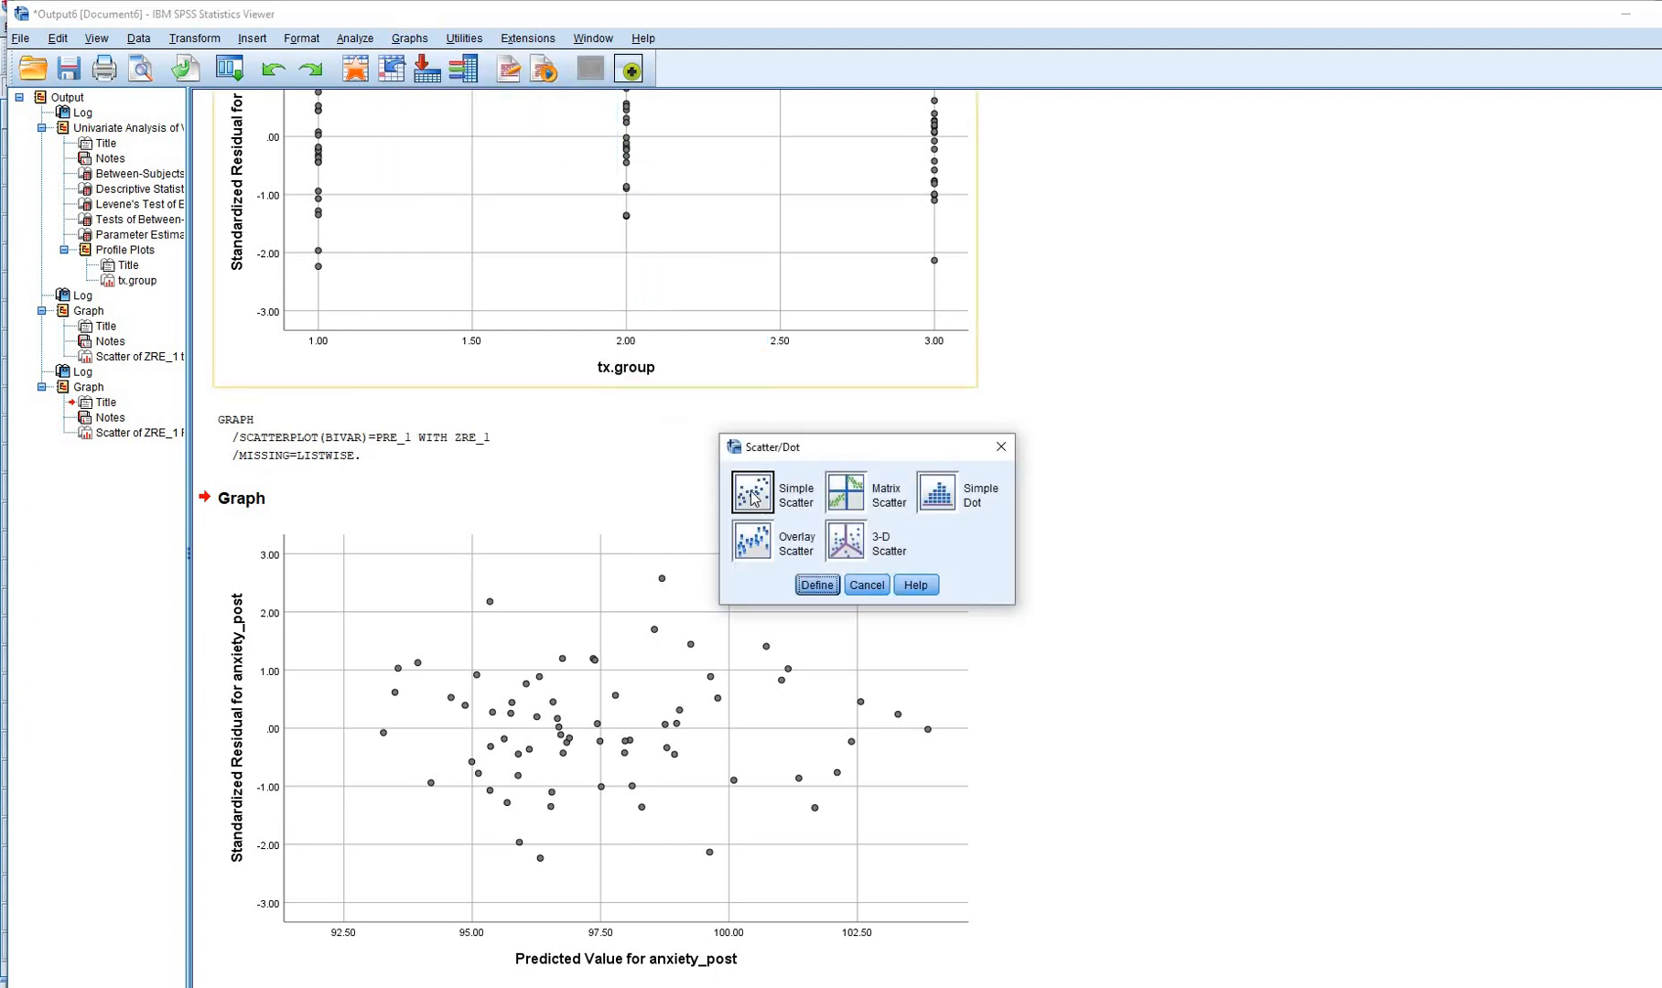
pyautogui.click(819, 590)
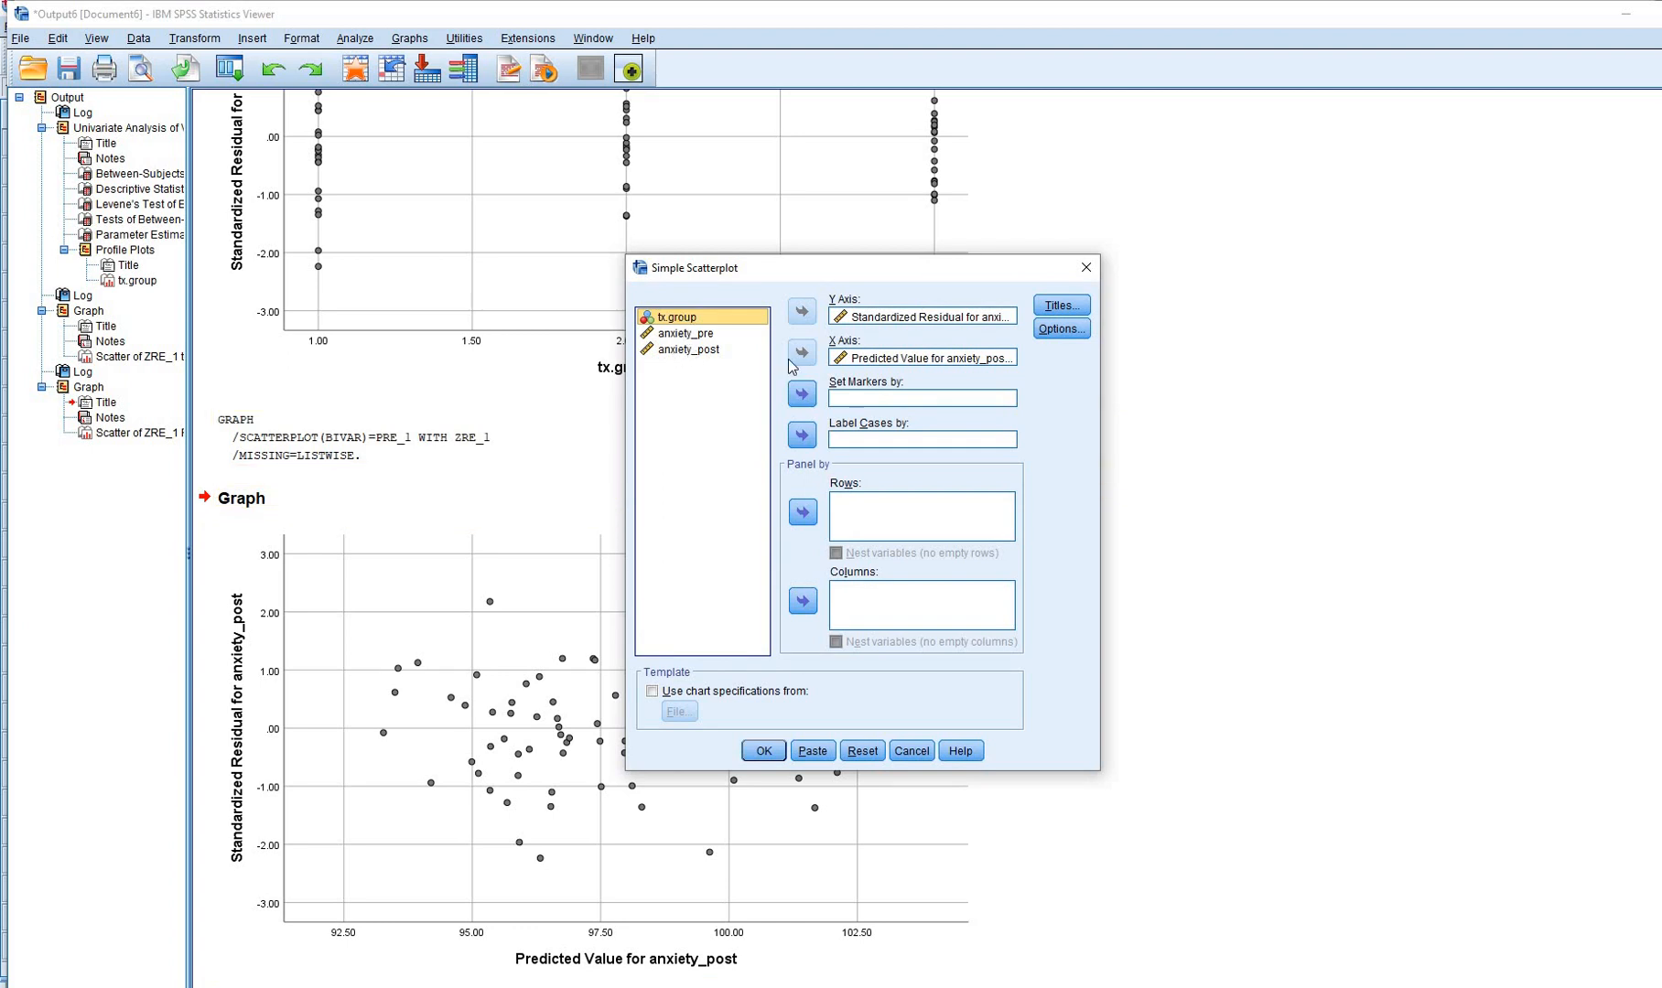
pyautogui.click(803, 395)
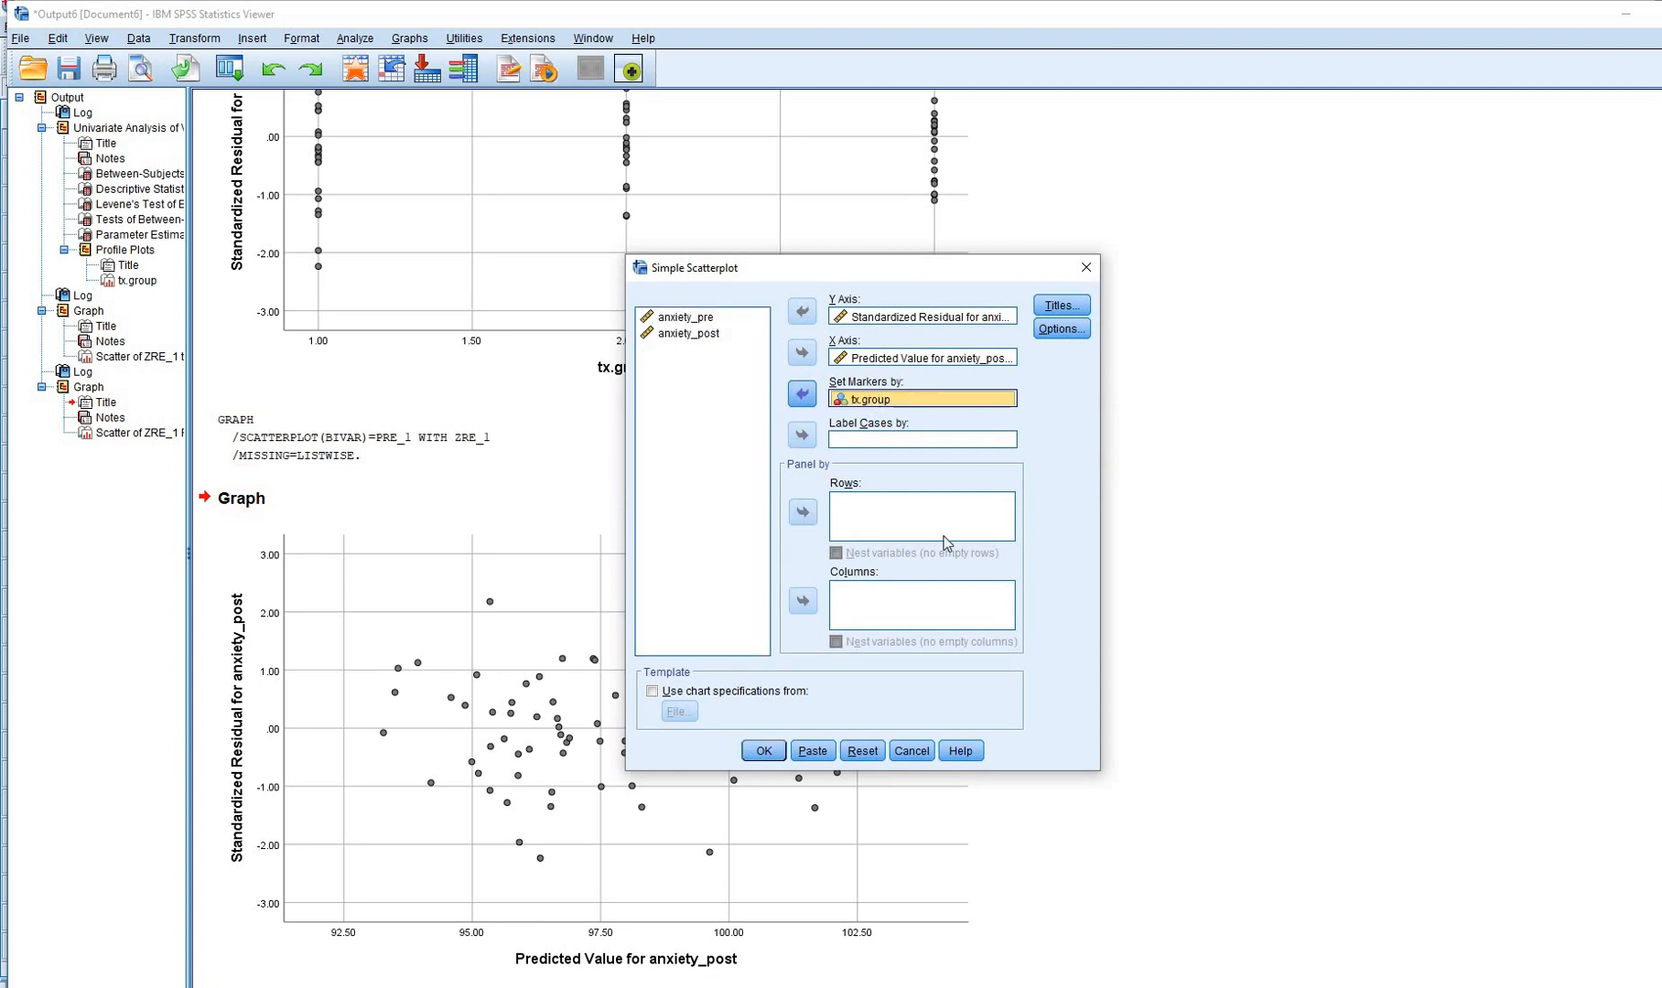
pyautogui.click(766, 752)
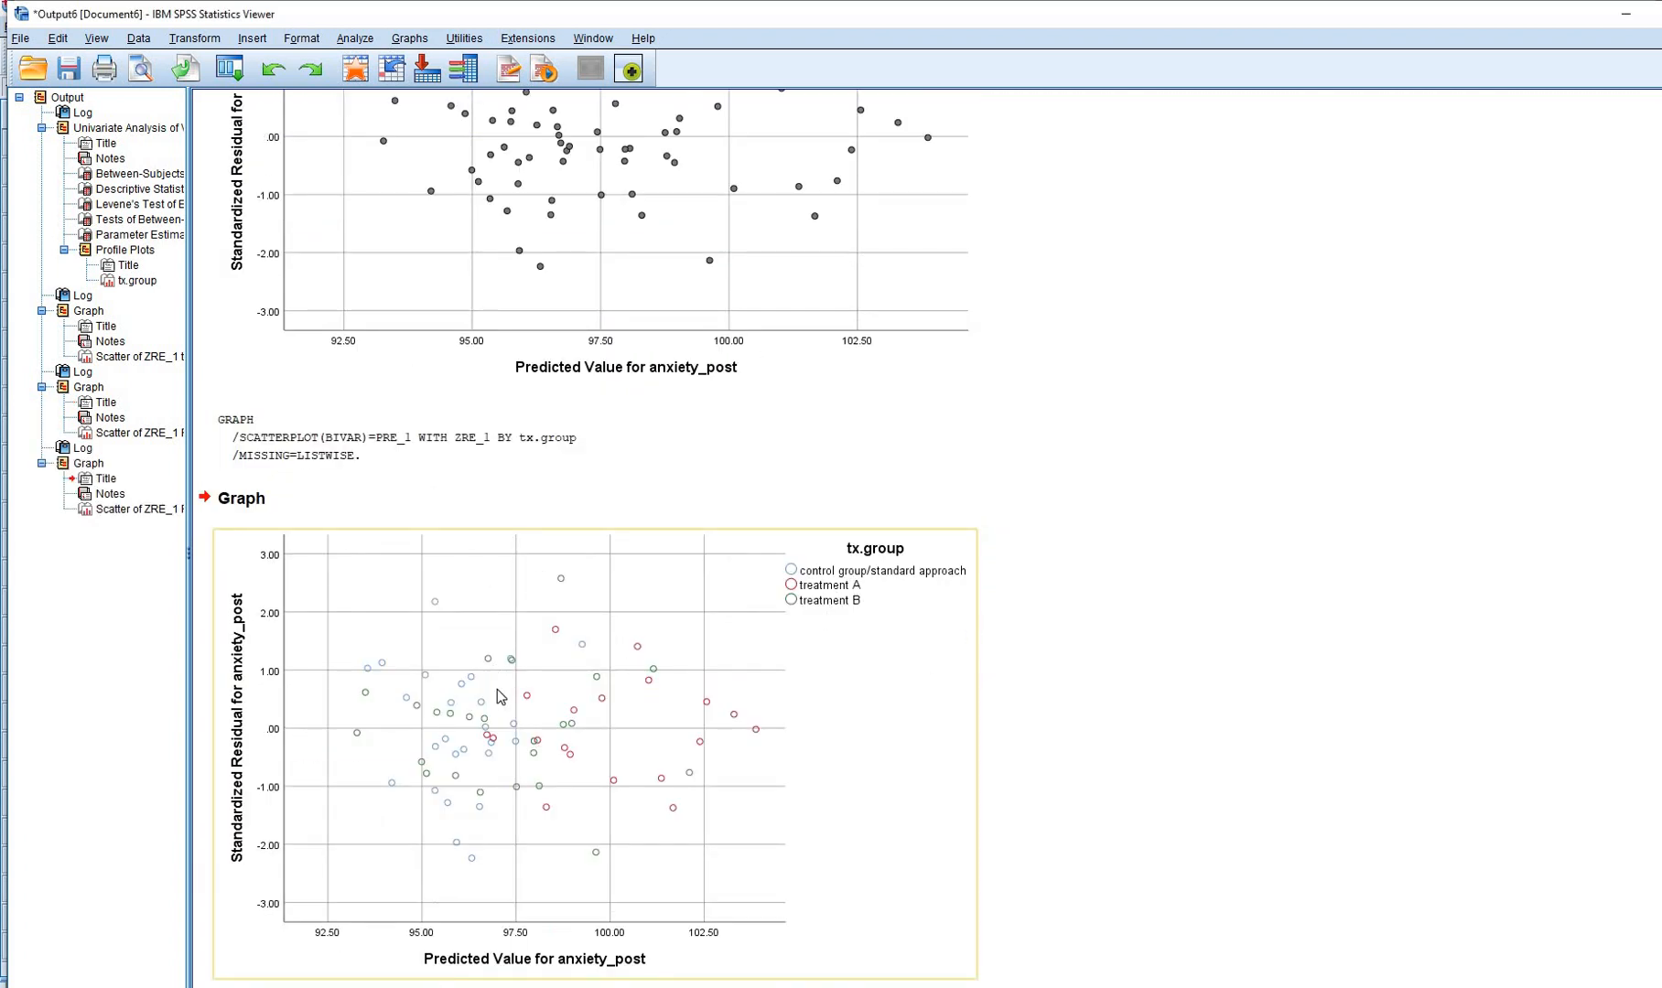
# Add fit lines at subgroups to the tx.group-marked residual scatterplot, detach their line labels and set the fit method to Quadratic
pyautogui.doubleClick(688, 701)
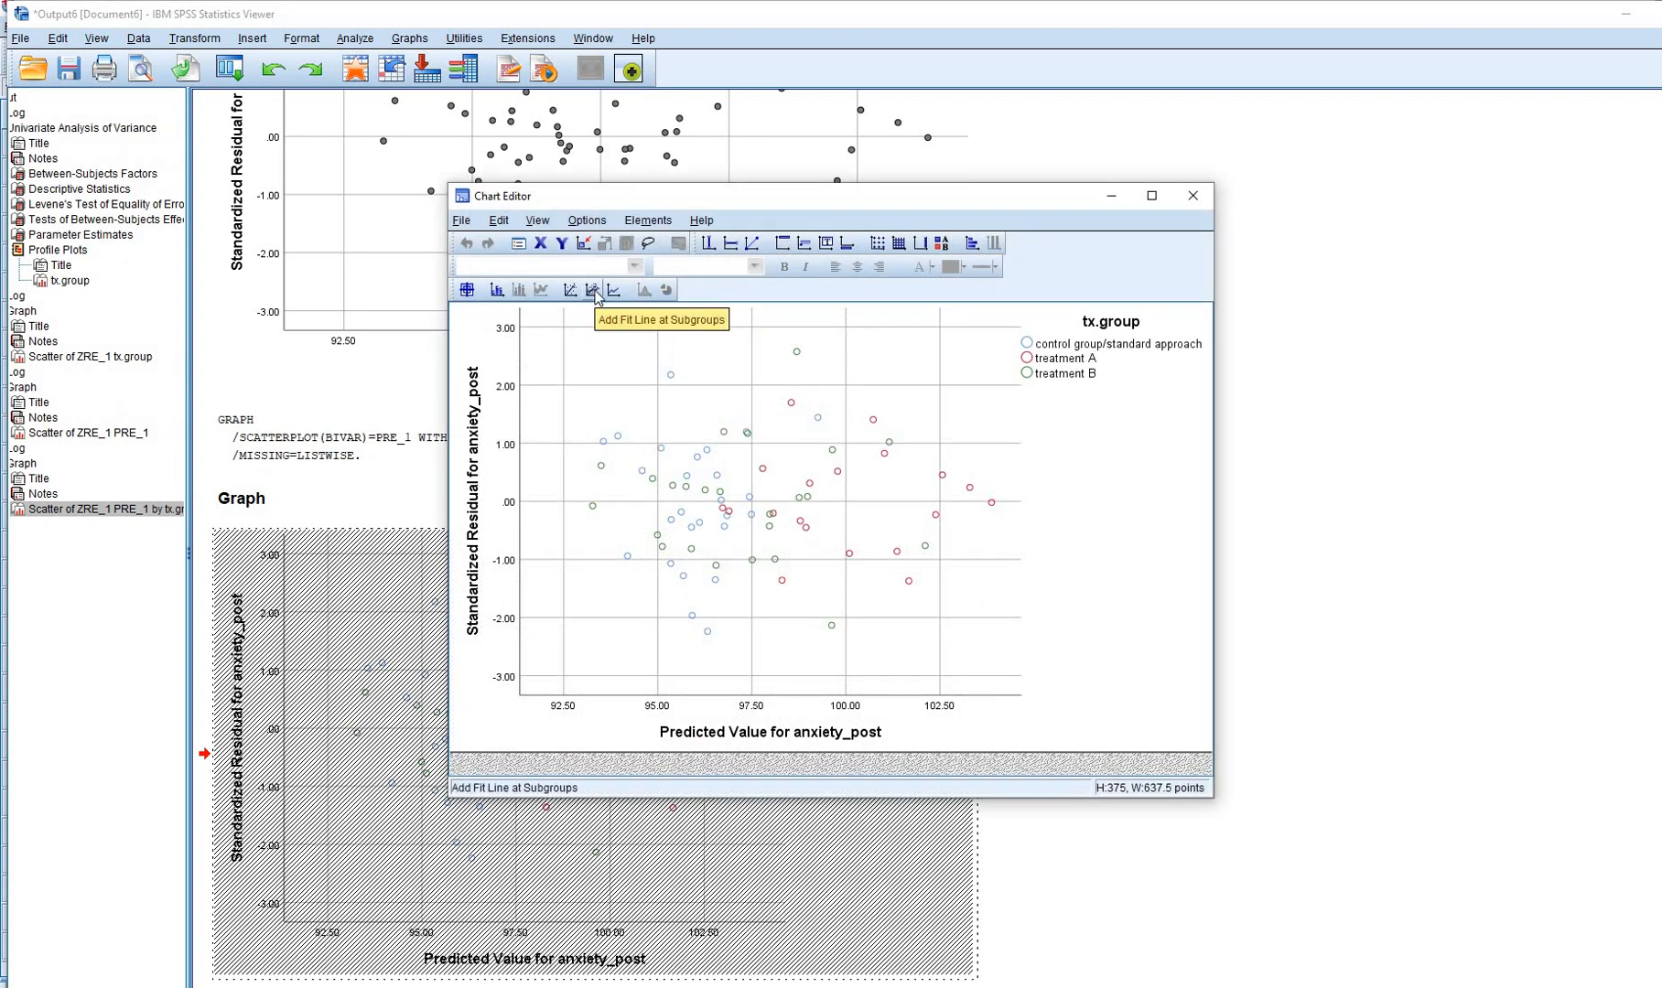
pyautogui.click(593, 290)
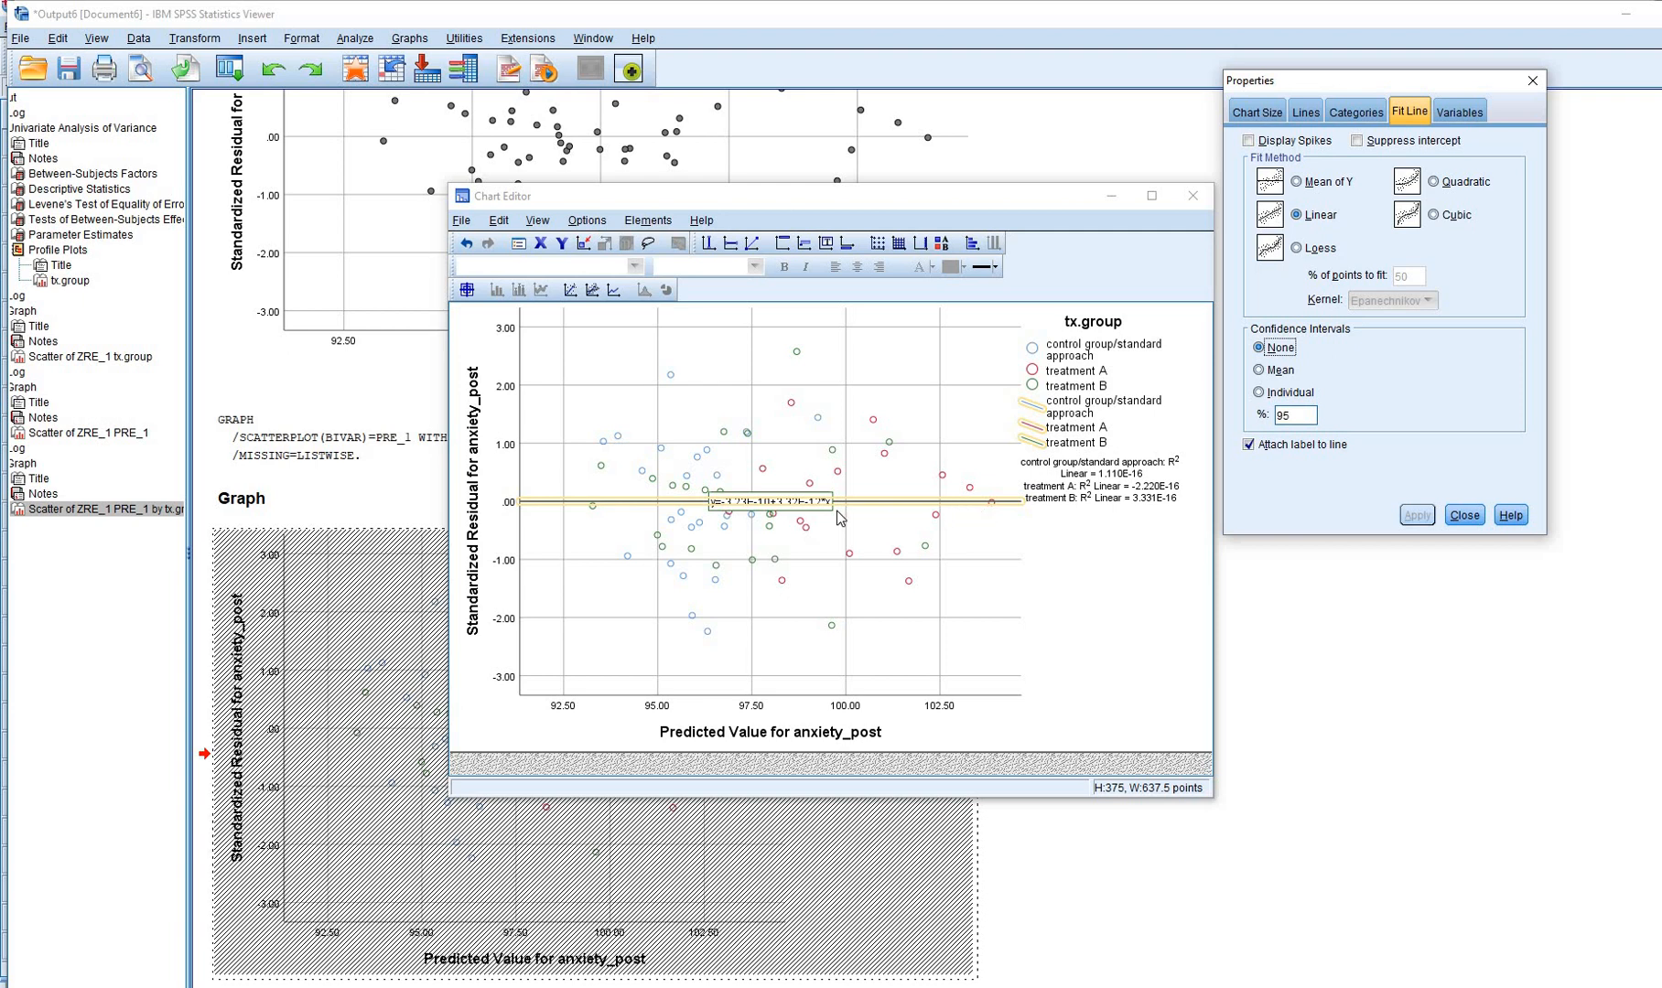
pyautogui.click(1249, 446)
pyautogui.click(1409, 515)
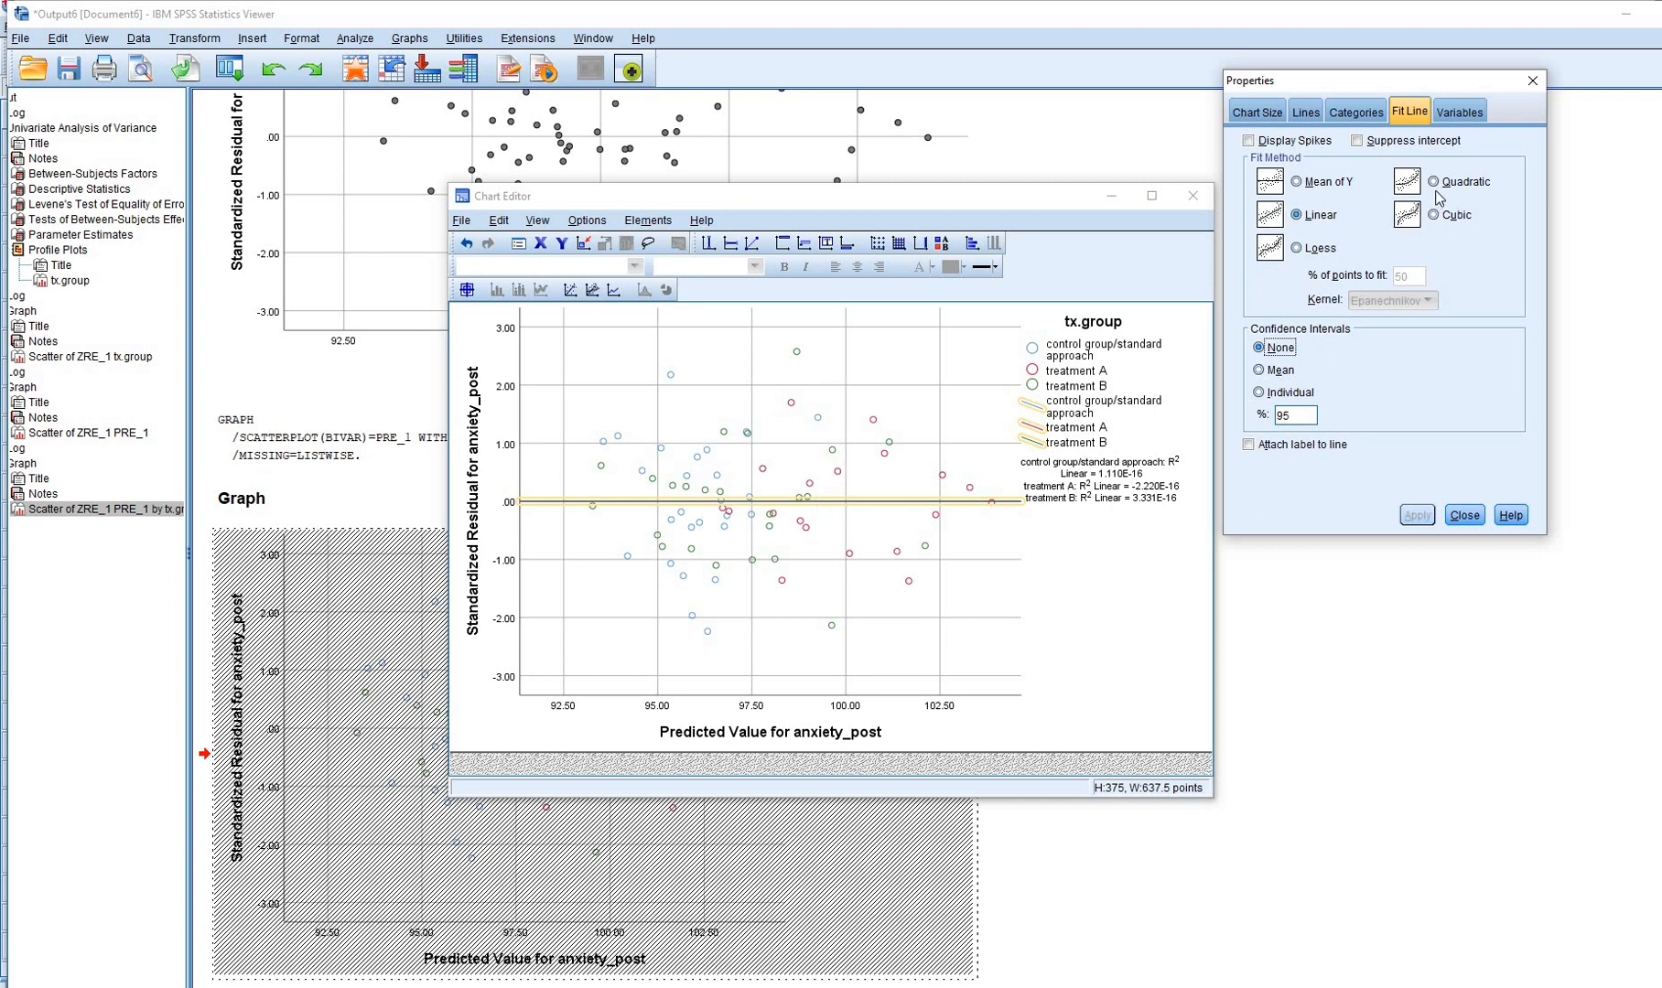
pyautogui.click(1433, 181)
pyautogui.click(1414, 520)
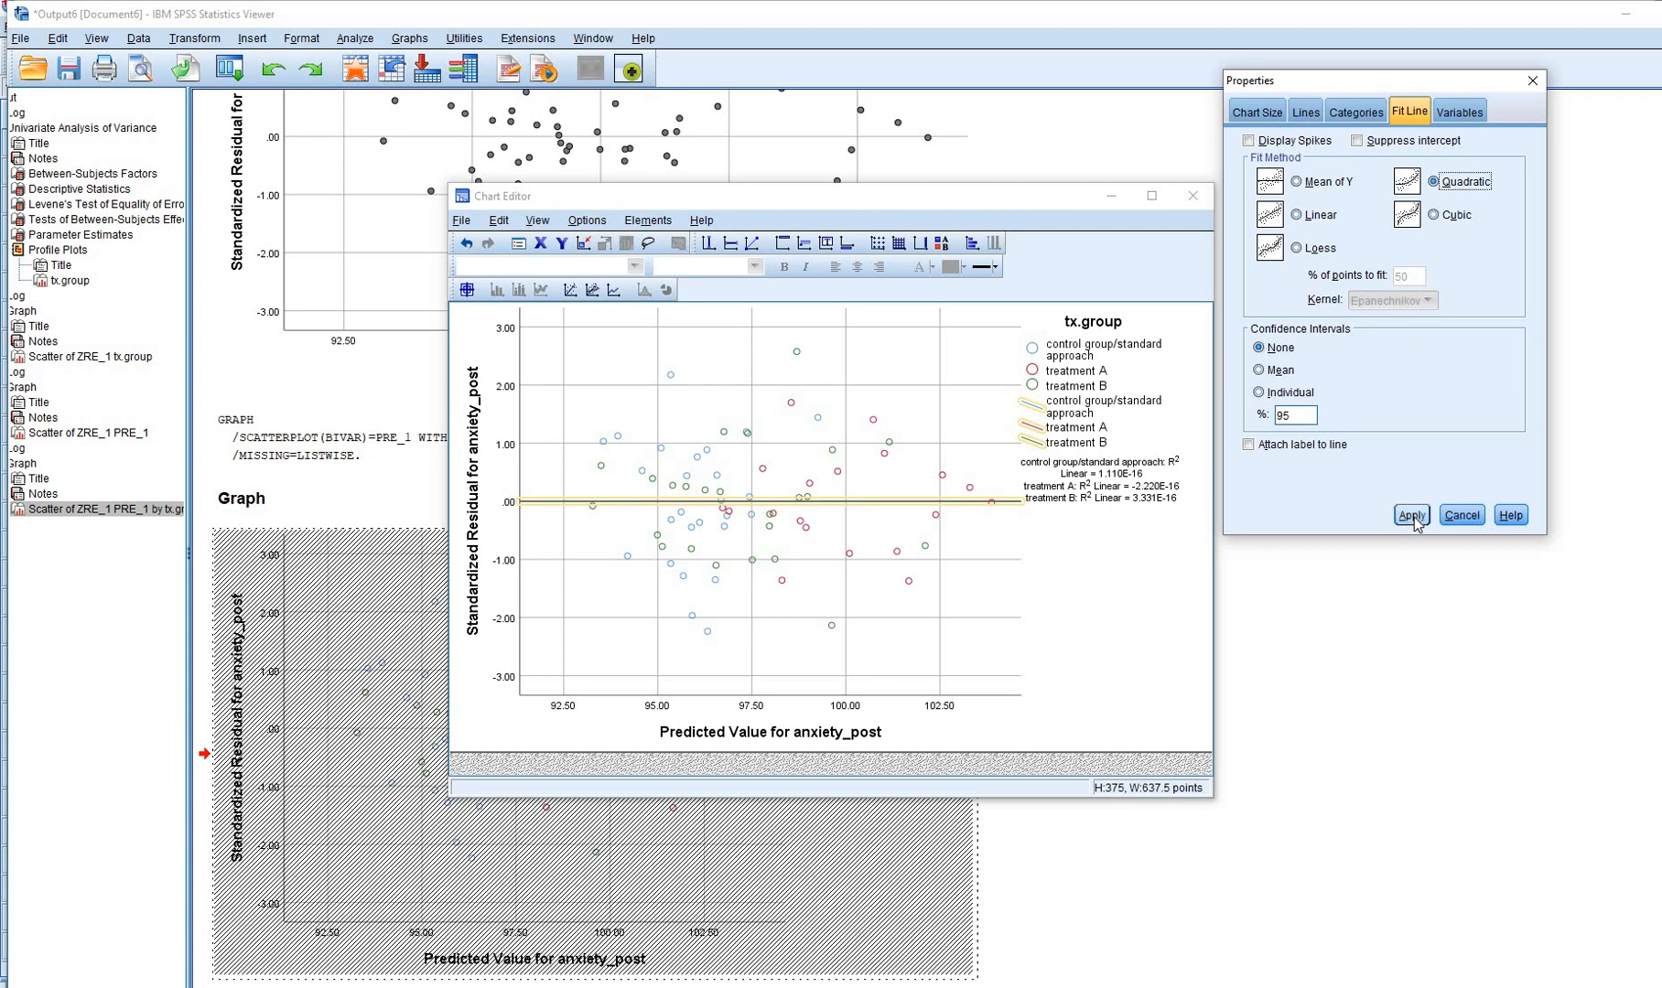